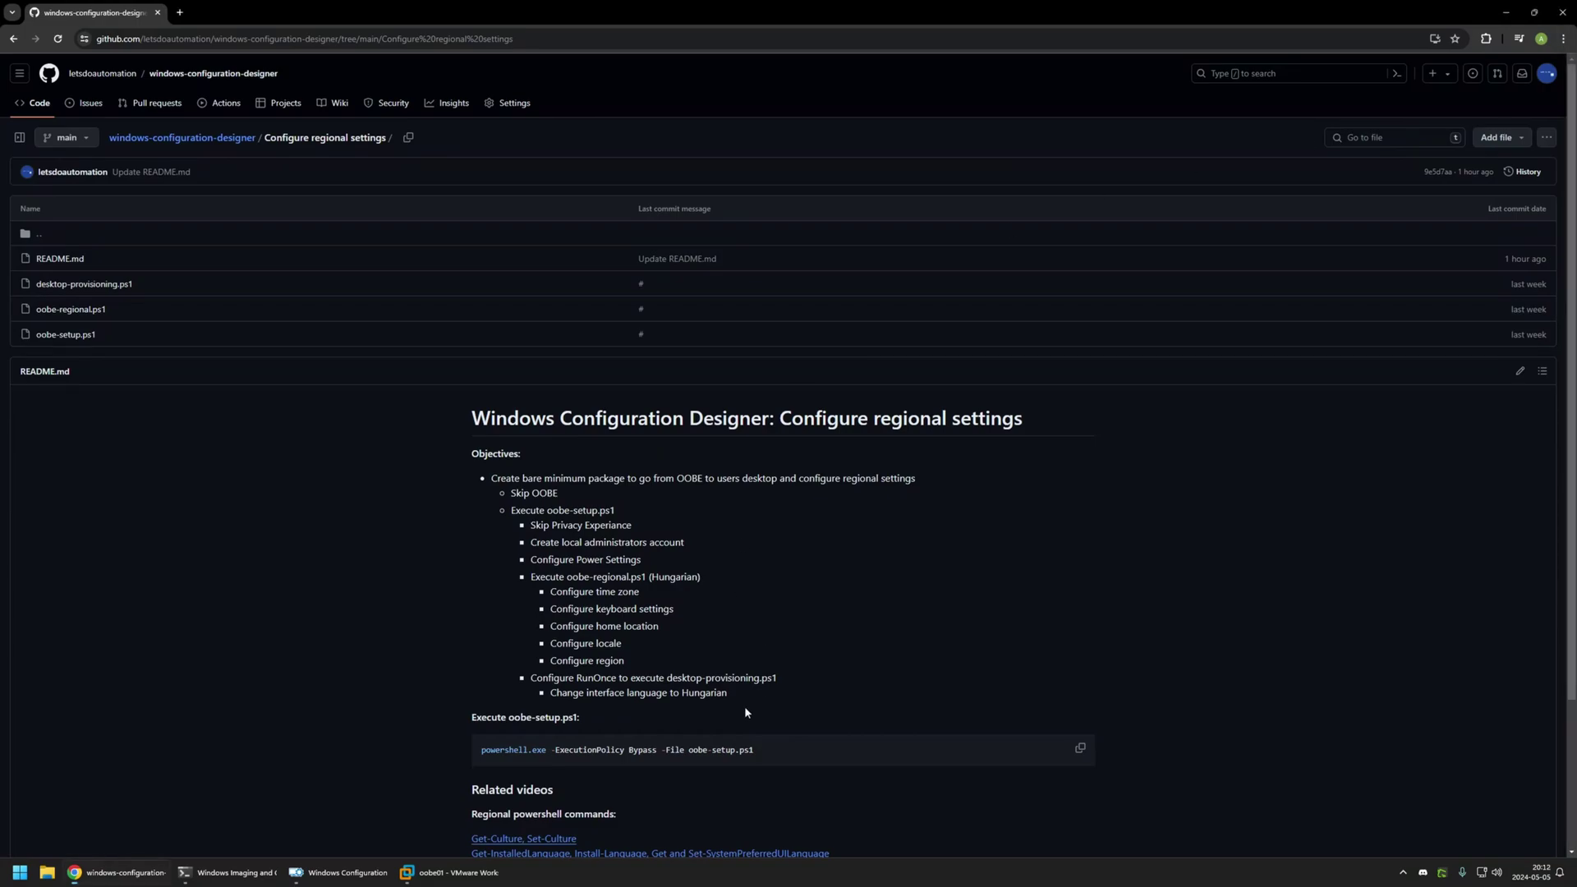
- Review the README's overall objective and its first tasks: skipping OOBE and privacy experience, the local administrator account, and power settings
left_click_drag(744, 706, 882, 479)
triple_click(912, 479)
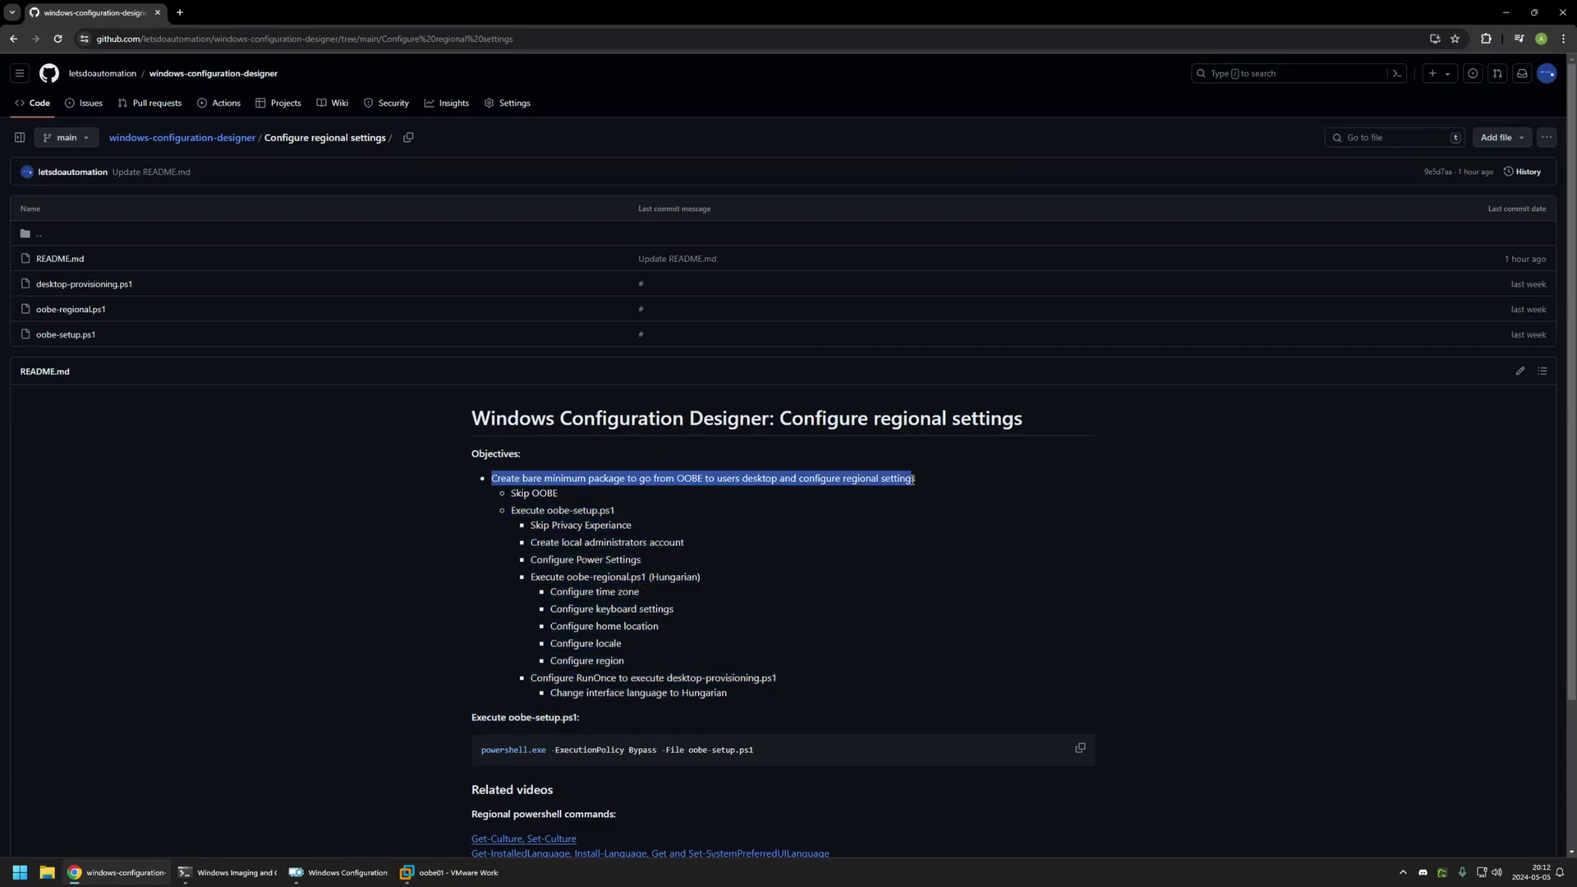
left_click(901, 479)
left_click_drag(711, 477, 877, 479)
left_click(923, 480)
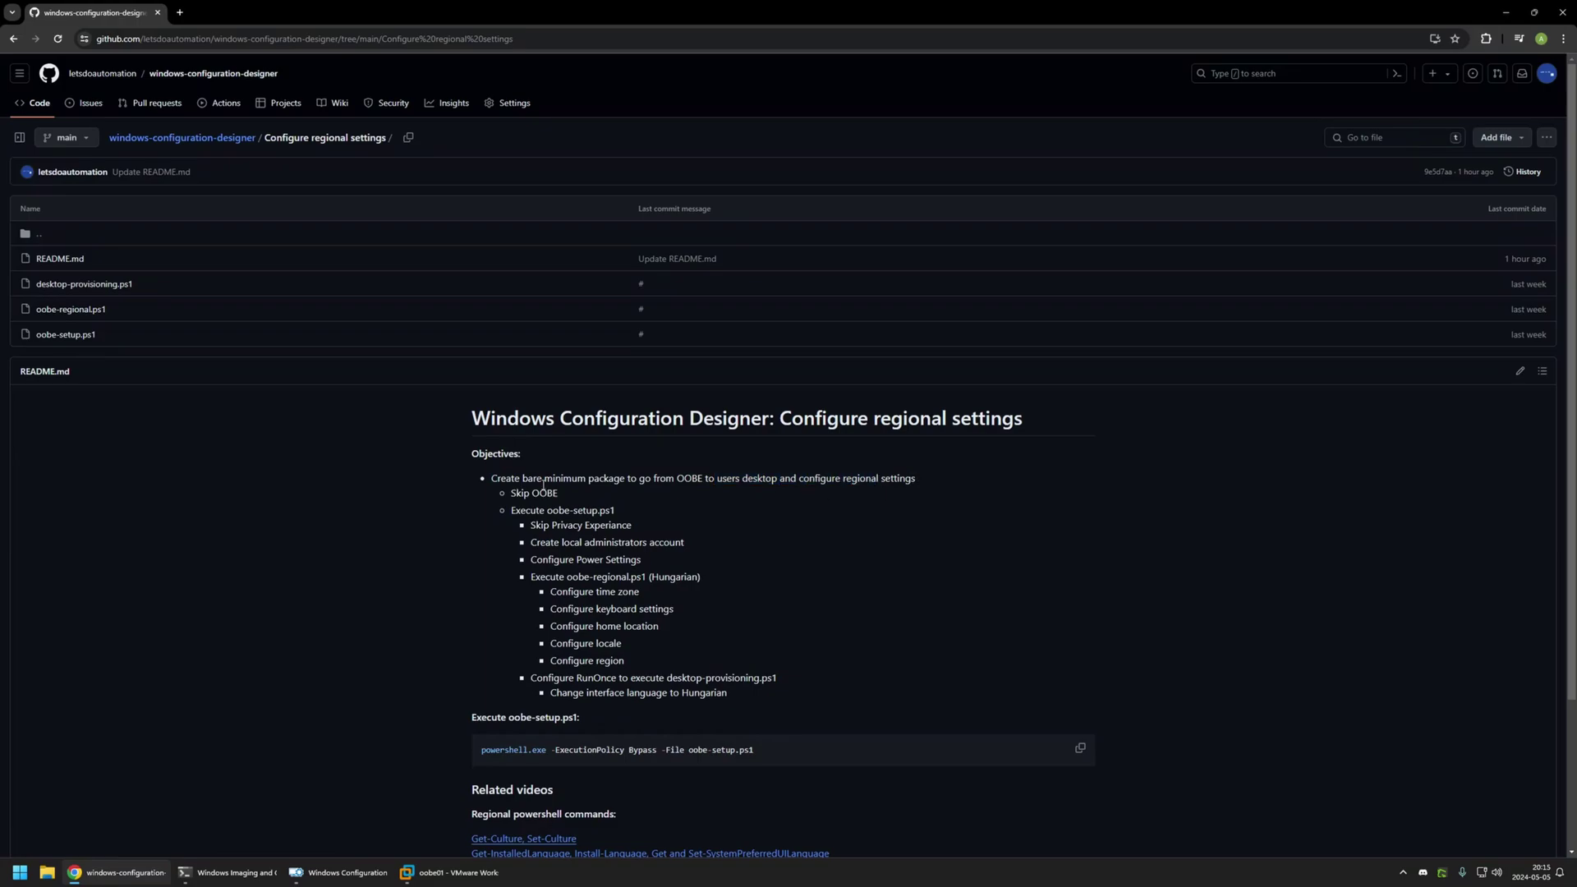
left_click_drag(507, 495, 725, 694)
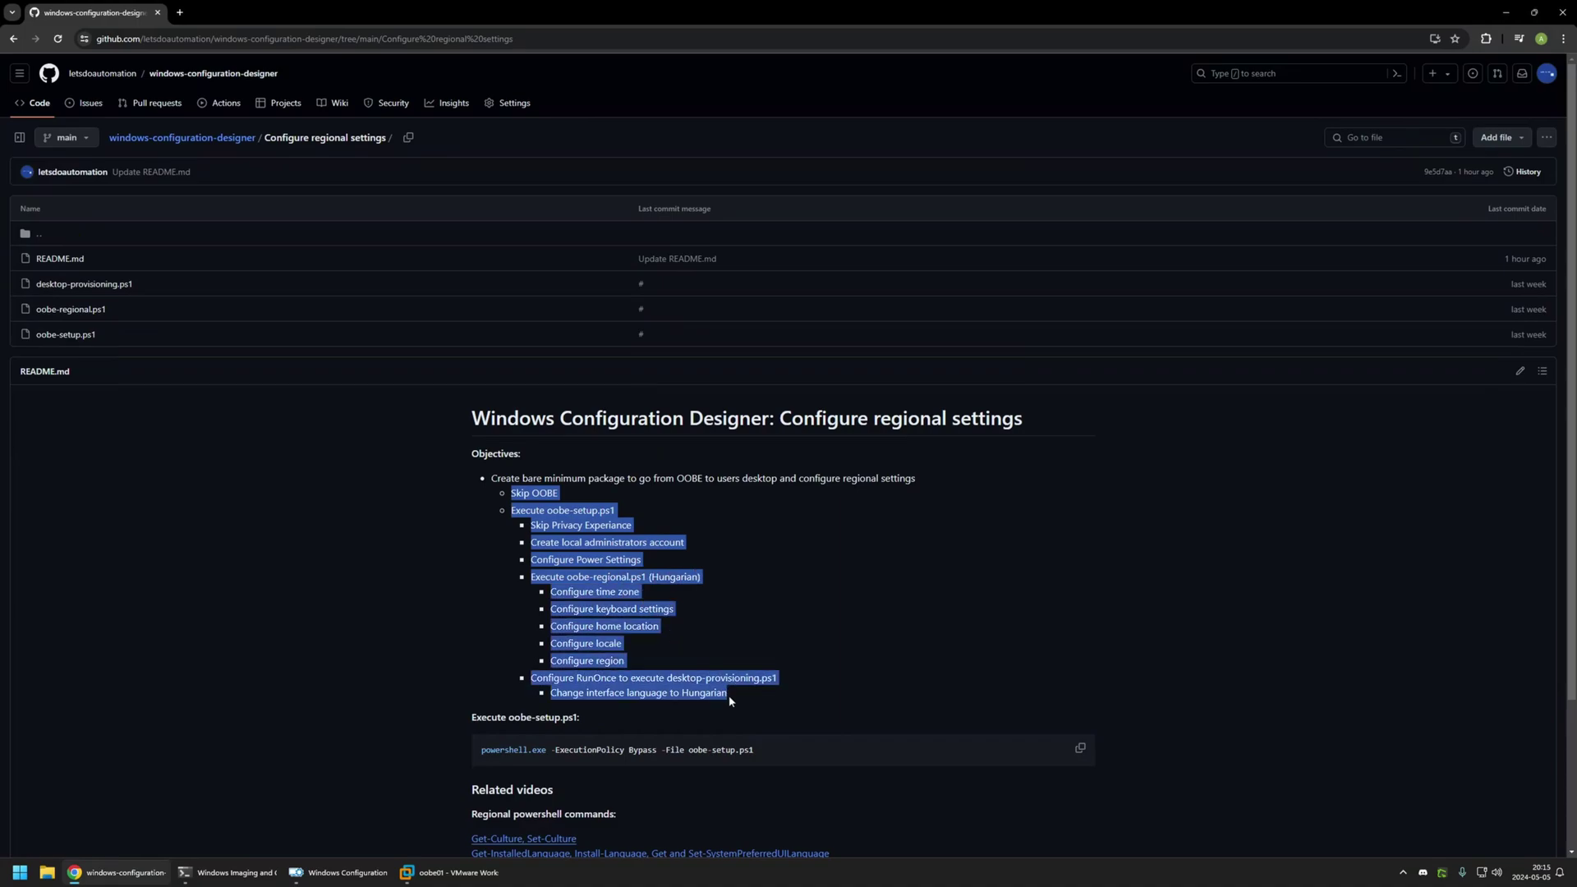
left_click(742, 704)
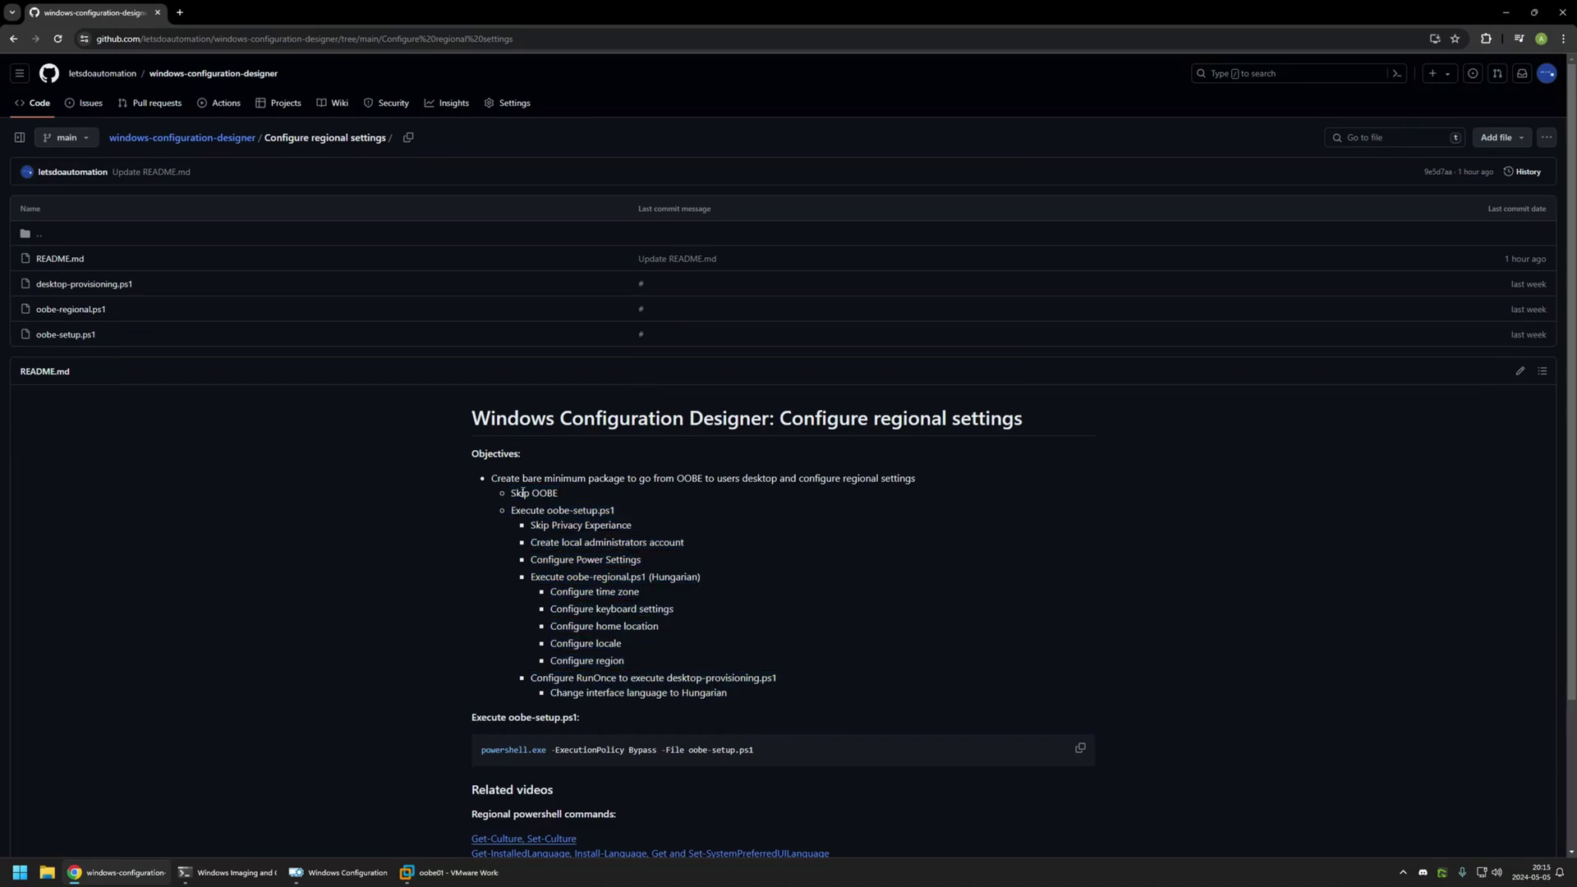
left_click_drag(510, 493, 625, 522)
left_click(617, 513)
left_click_drag(530, 542, 673, 541)
left_click_drag(534, 559, 628, 559)
left_click(643, 559)
- Examine the README's tasks for the Hungarian oobe-regional.ps1 script and the RunOnce execution of desktop-provisioning.ps1
left_click_drag(530, 576, 591, 661)
left_click(631, 576)
left_click_drag(621, 643, 579, 626)
left_click_drag(682, 606, 620, 640)
left_click(550, 592)
left_click(626, 654)
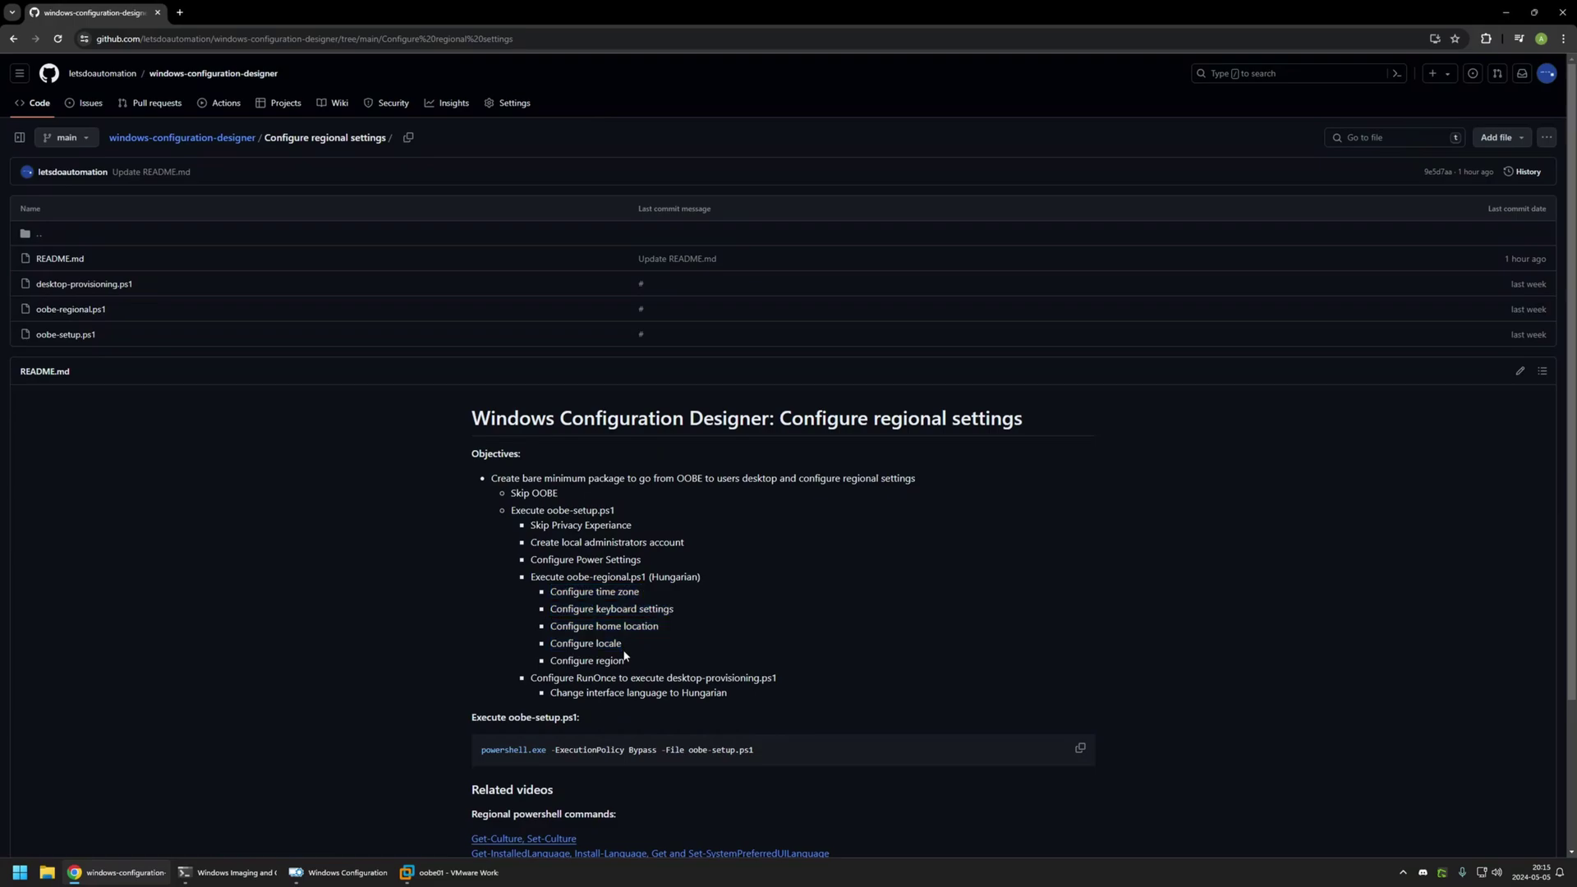
triple_click(641, 577)
left_click(662, 622)
left_click_drag(559, 678, 777, 675)
left_click(662, 675)
left_click(737, 695)
left_click_drag(552, 692, 752, 672)
left_click(731, 696)
double_click(555, 677)
left_click(733, 694)
- Open oobe-setup.ps1 from the repository's file list in a separate browser tab
left_click_drag(184, 338, 34, 283)
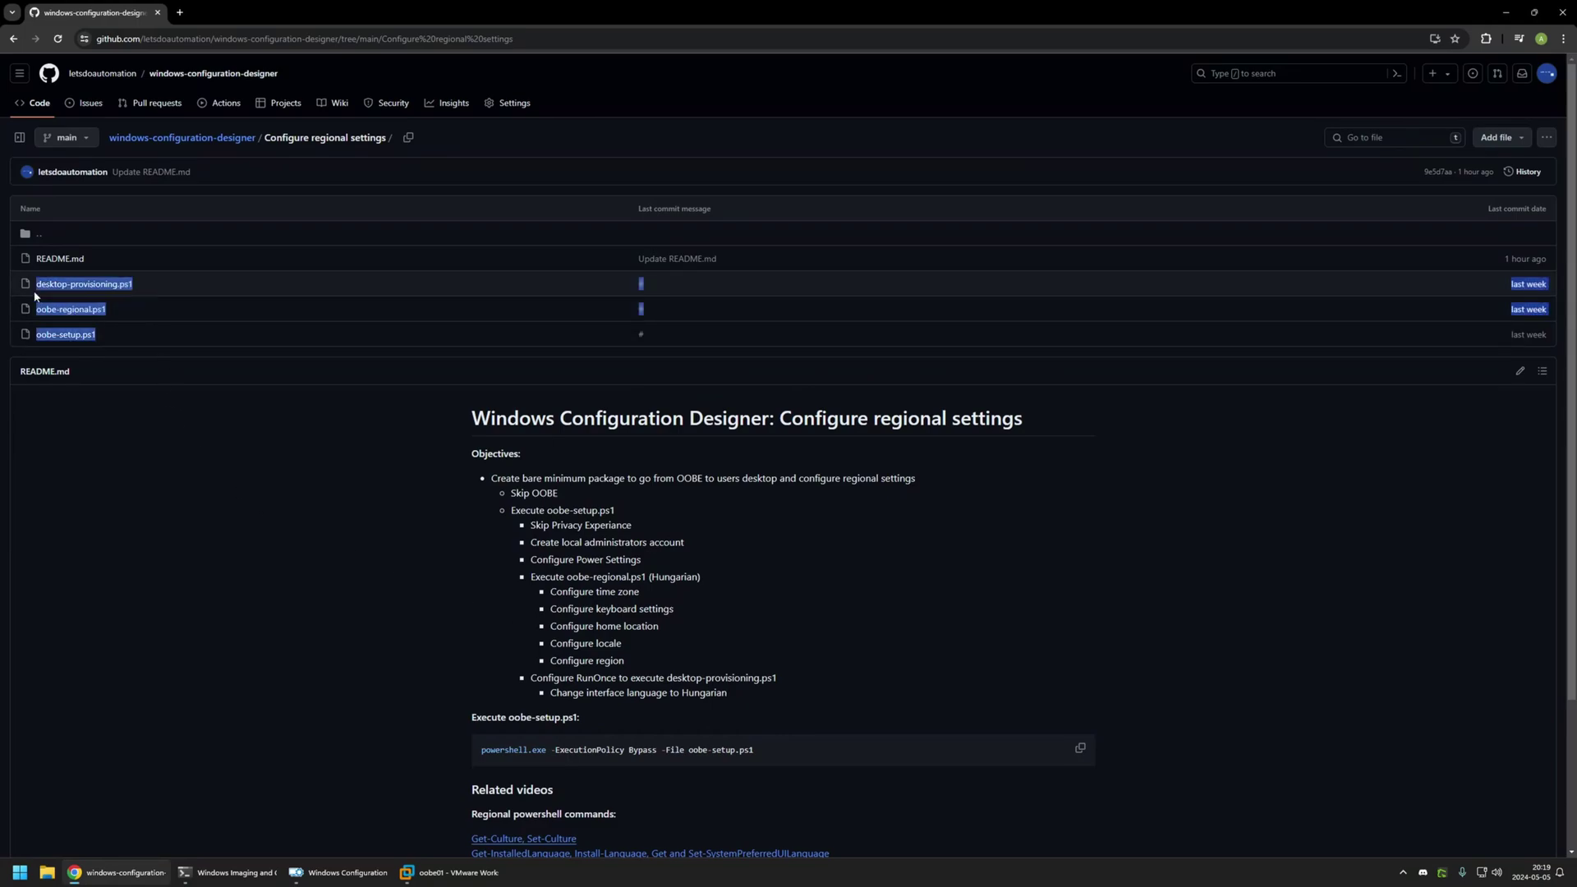
left_click(145, 343)
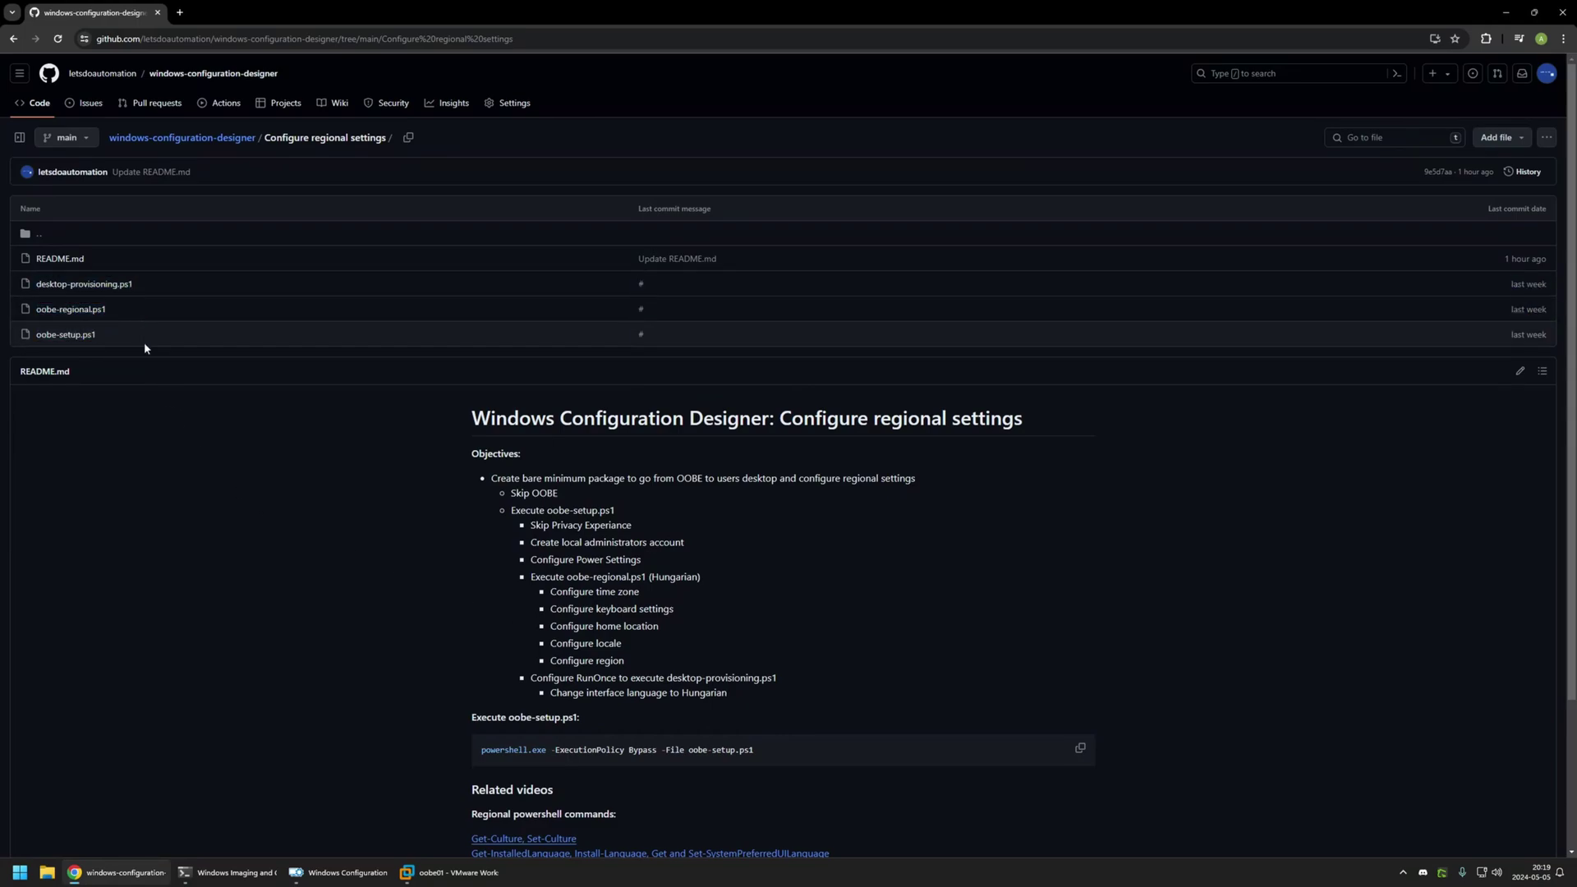
middle_click(73, 338)
left_click(233, 17)
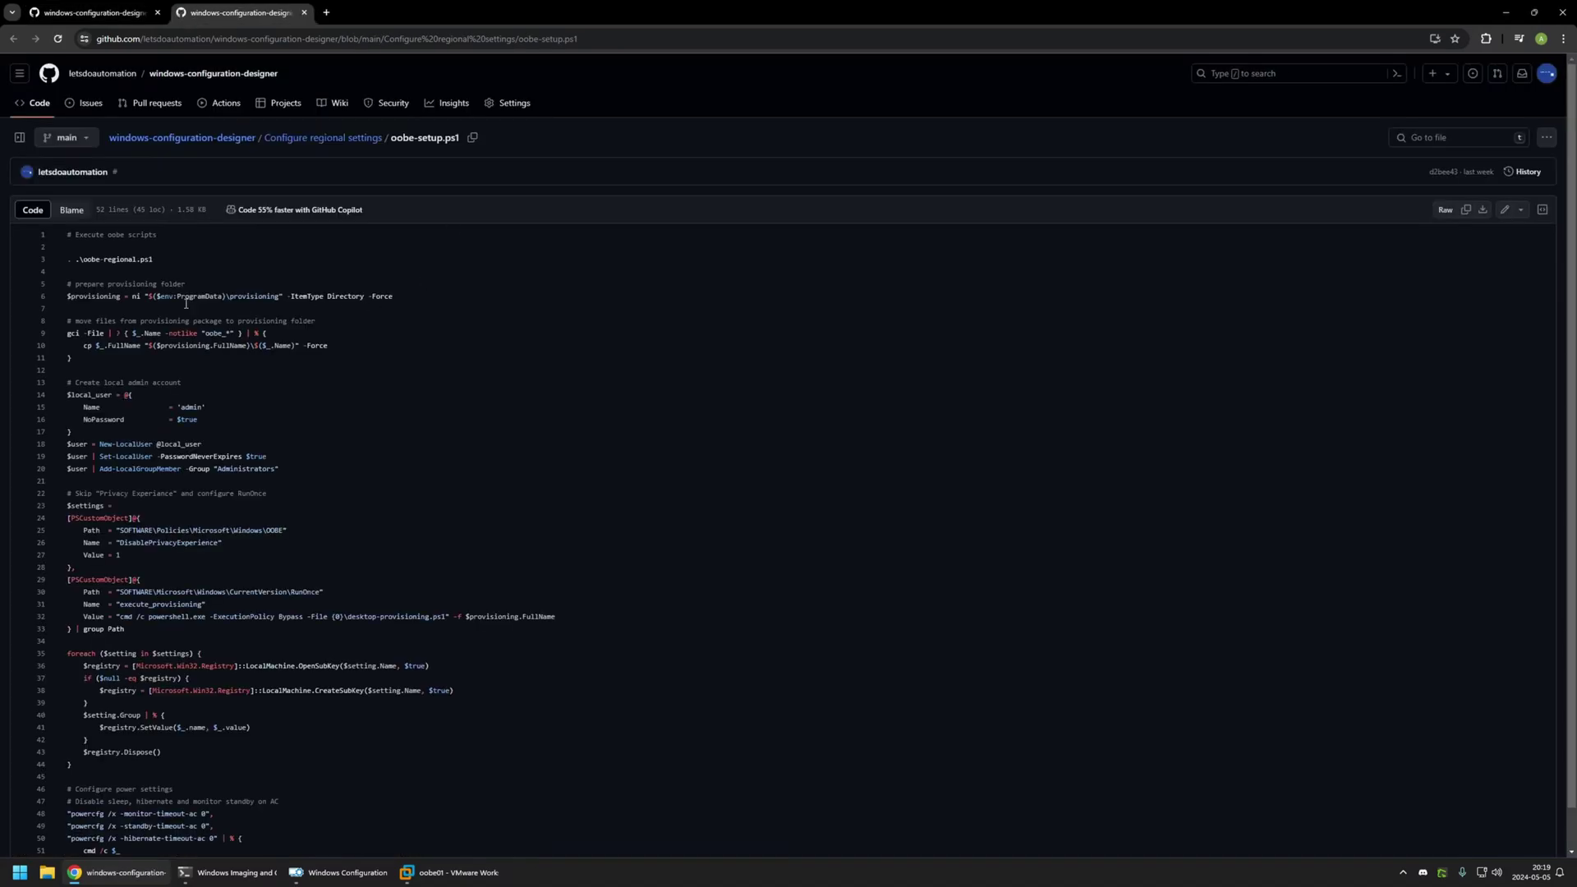
- Examine oobe-setup.ps1's regional script call, provisioning folder, local admin account, privacy and RunOnce registry values, and power settings
left_click_drag(168, 257, 65, 258)
left_click(224, 278)
left_click_drag(362, 350, 58, 288)
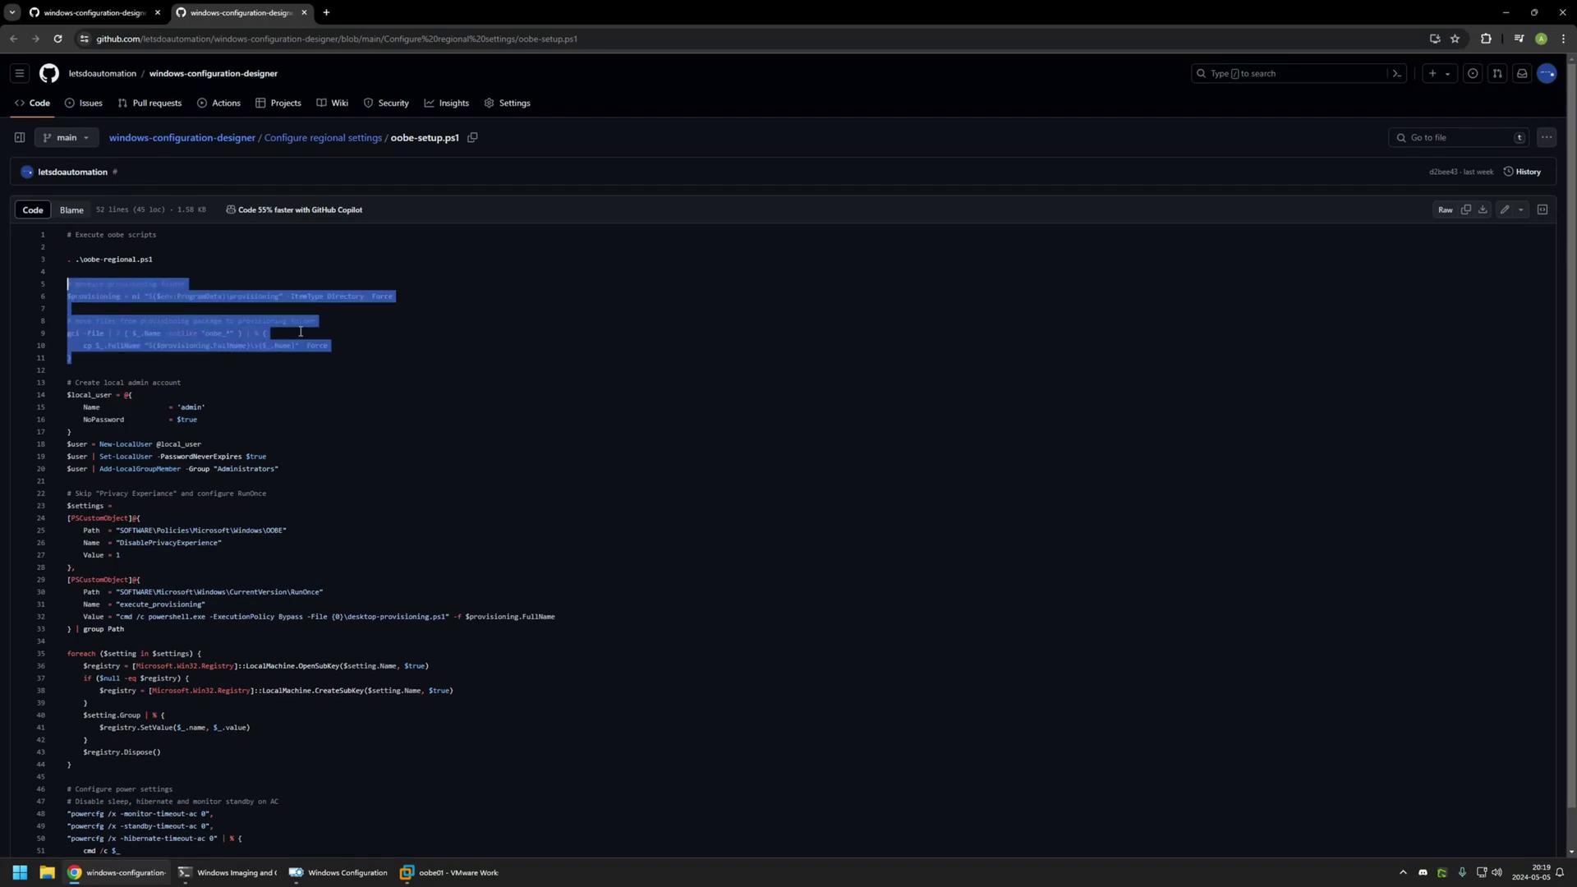
left_click(344, 440)
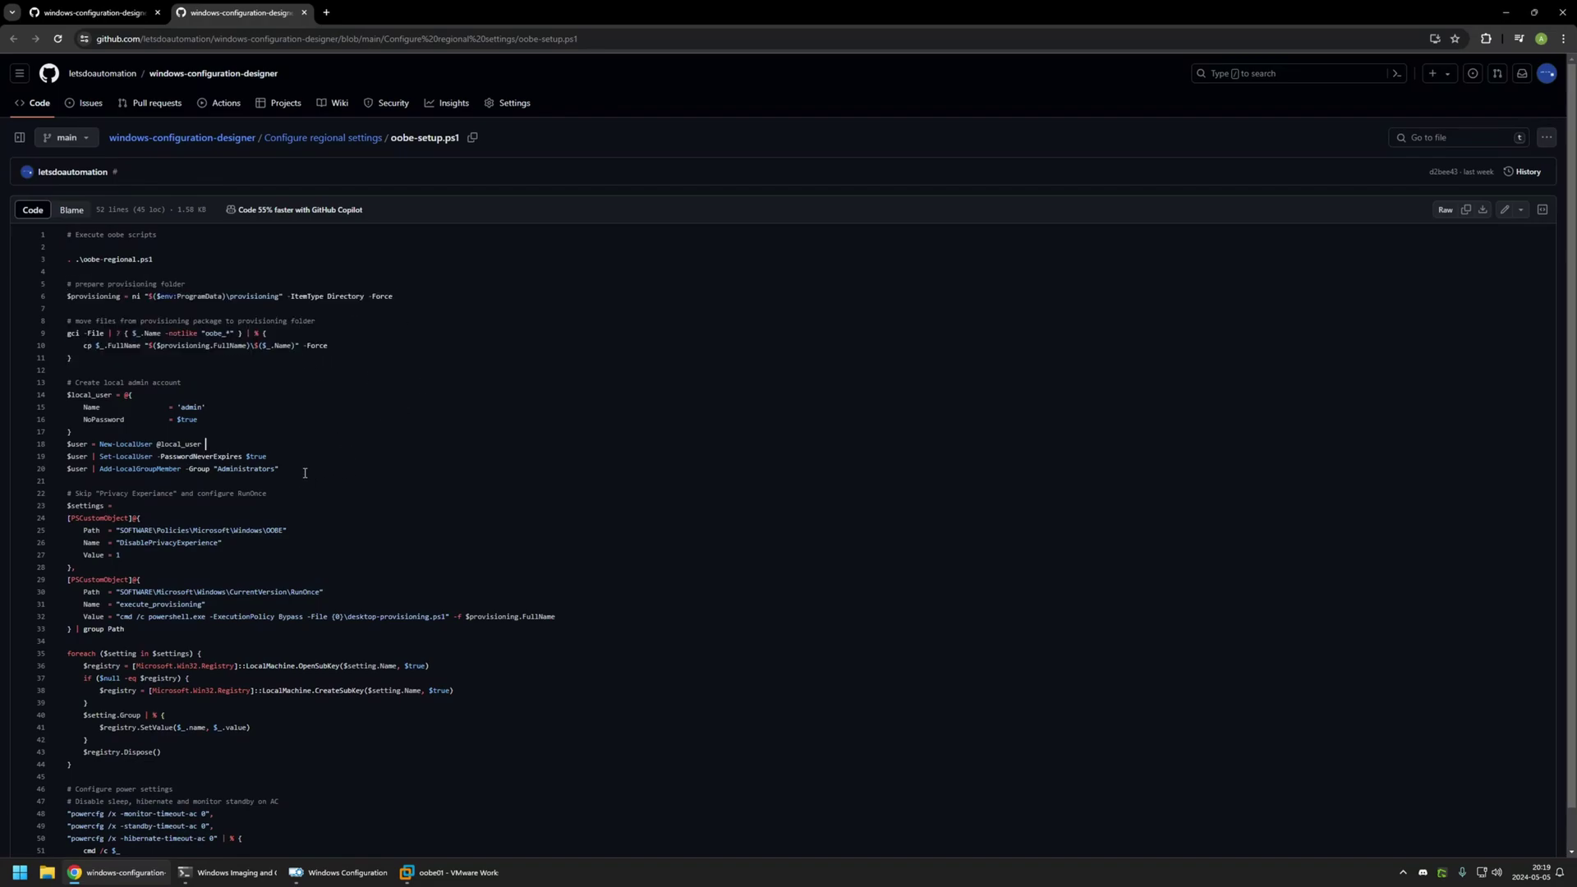
left_click_drag(304, 473, 67, 382)
scroll(151, 389, "down", 1)
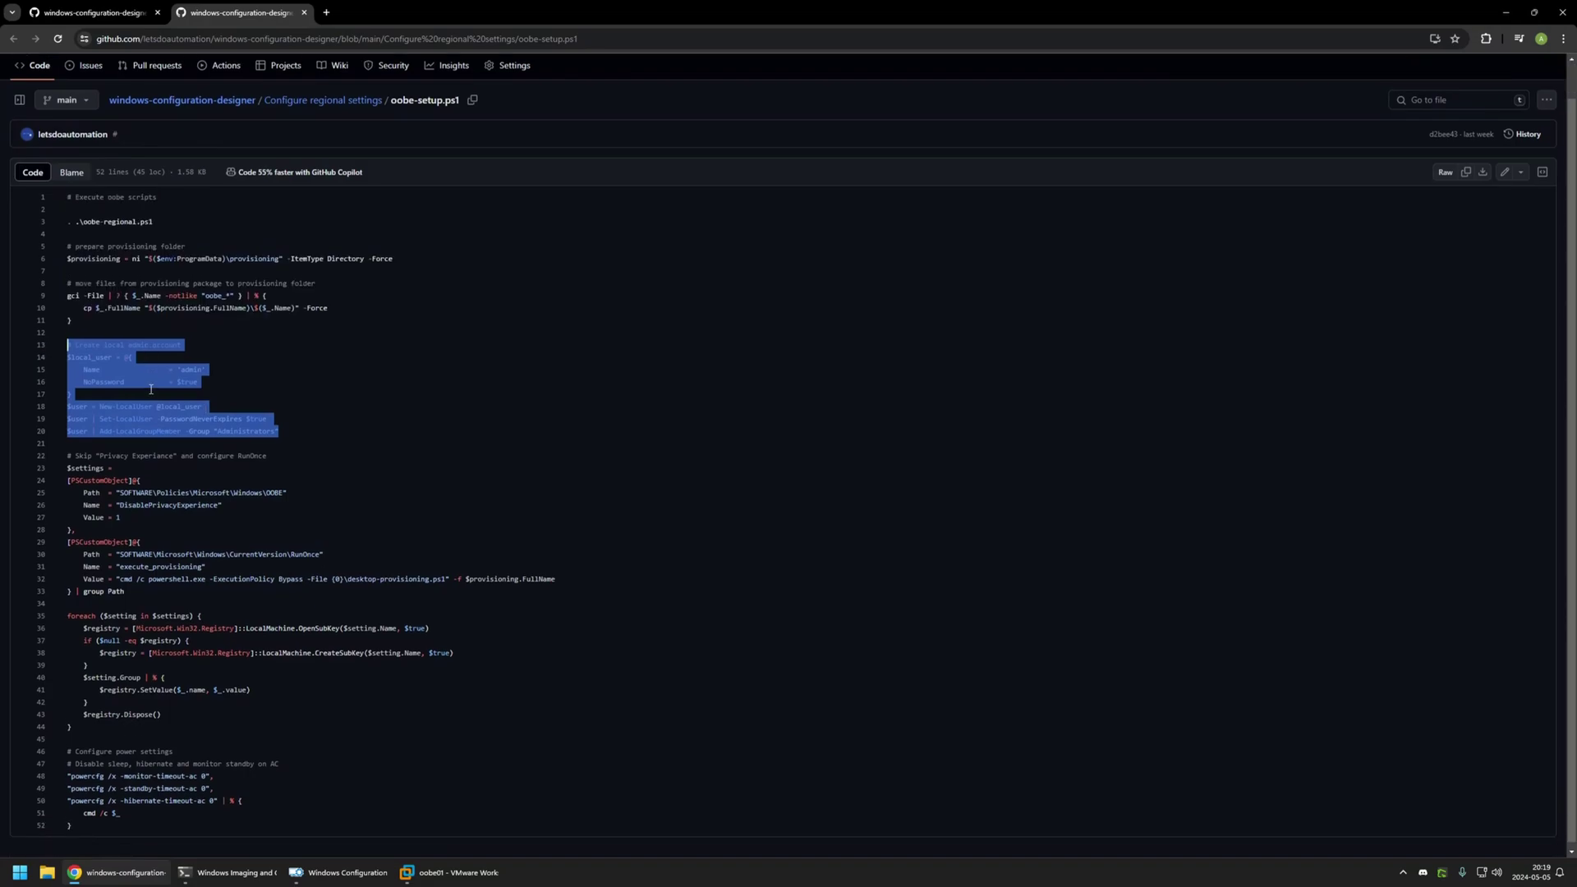
left_click_drag(120, 500, 232, 498)
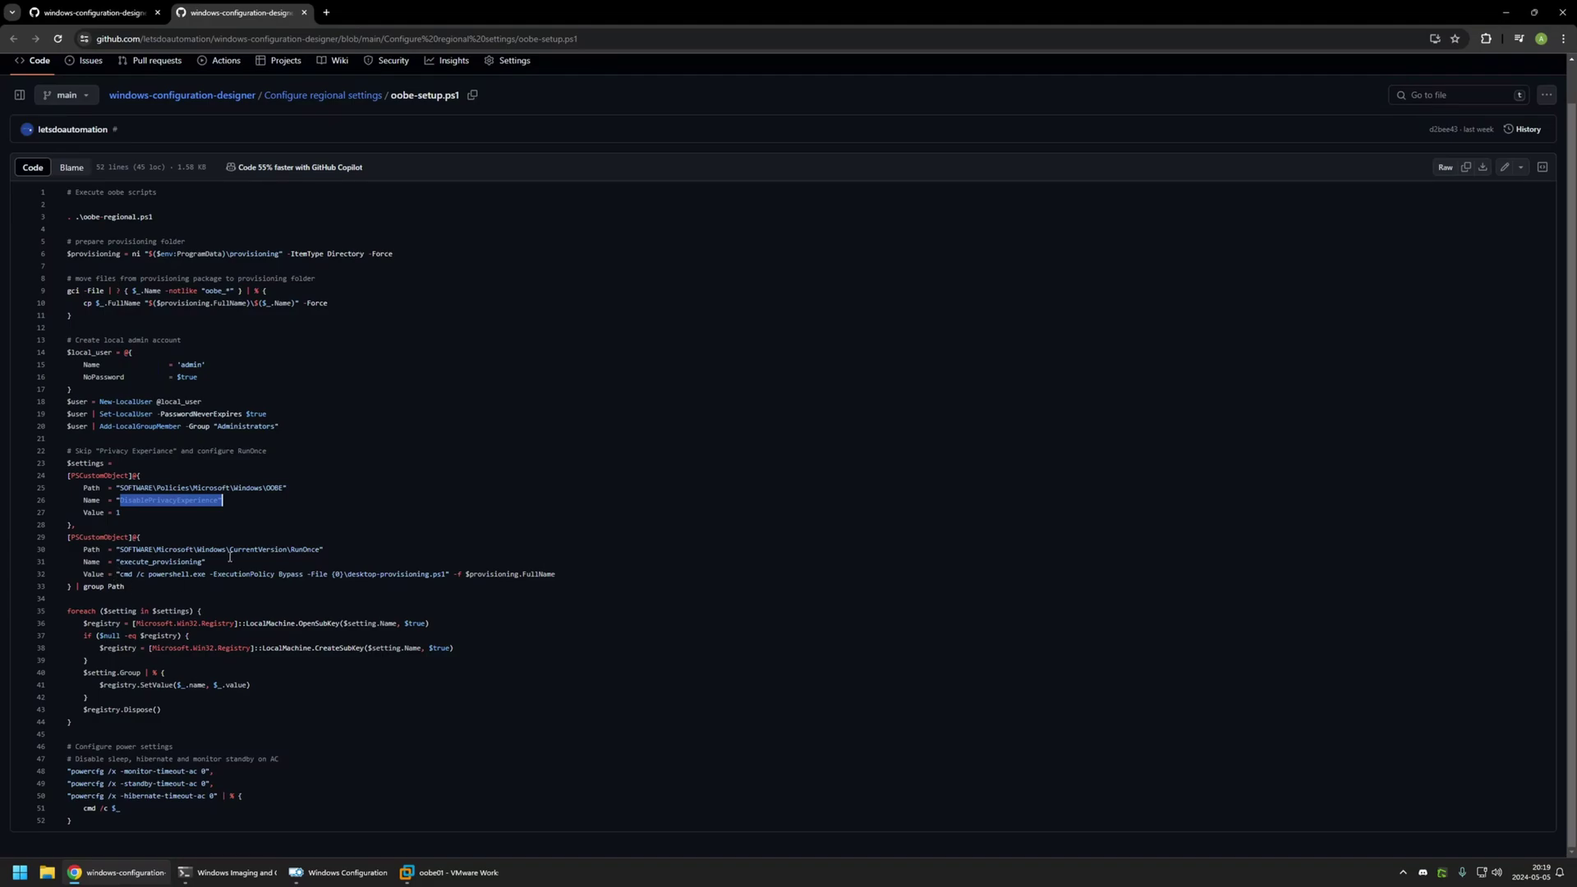
left_click_drag(290, 549, 433, 571)
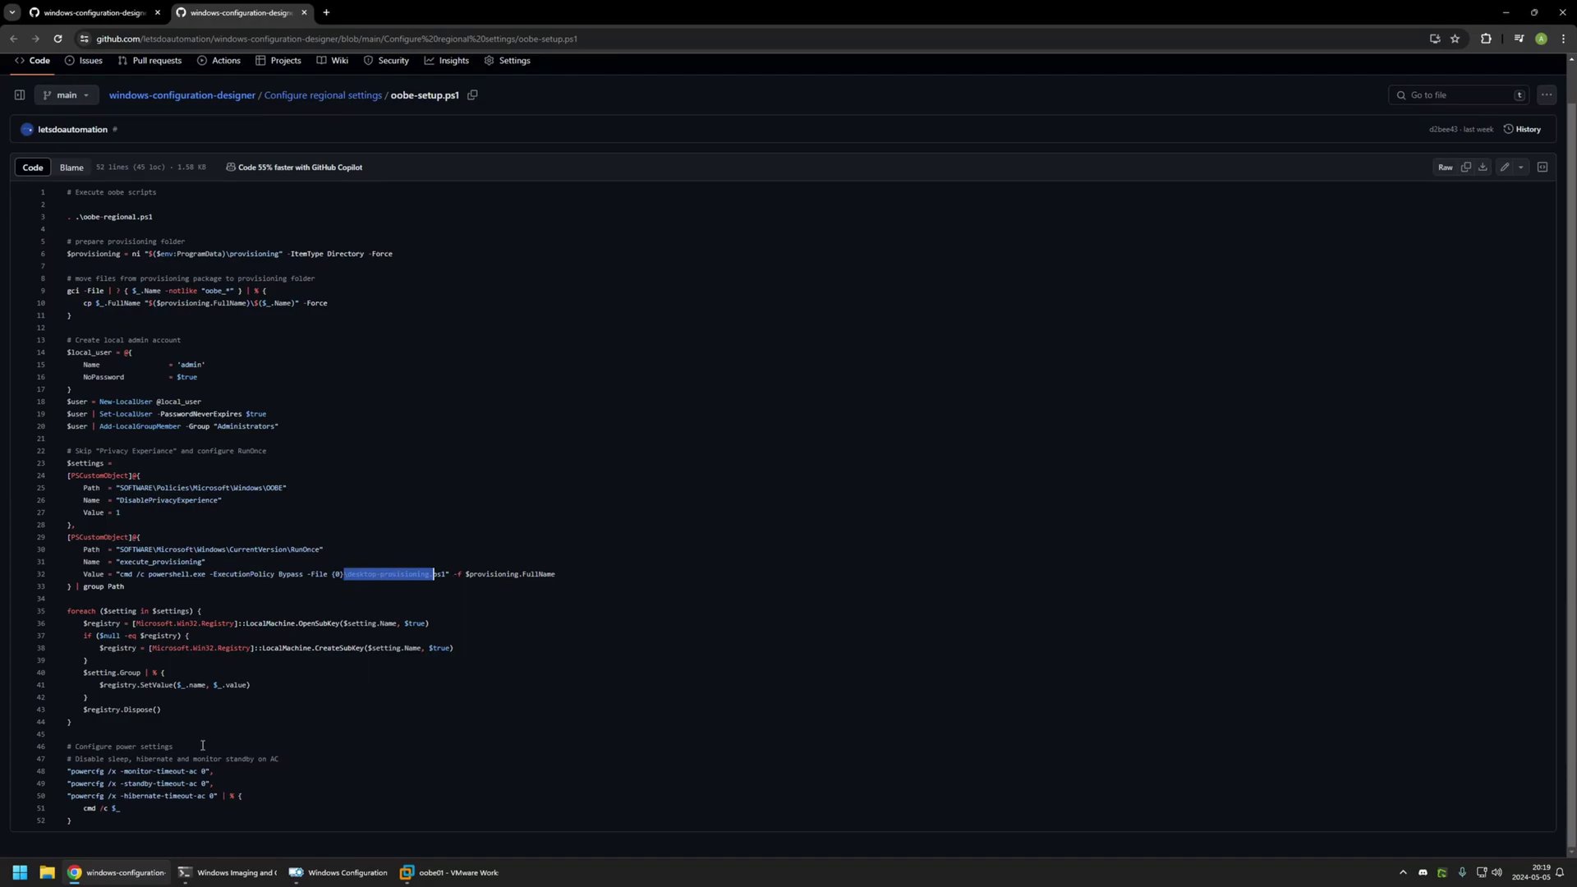
left_click_drag(96, 816, 61, 739)
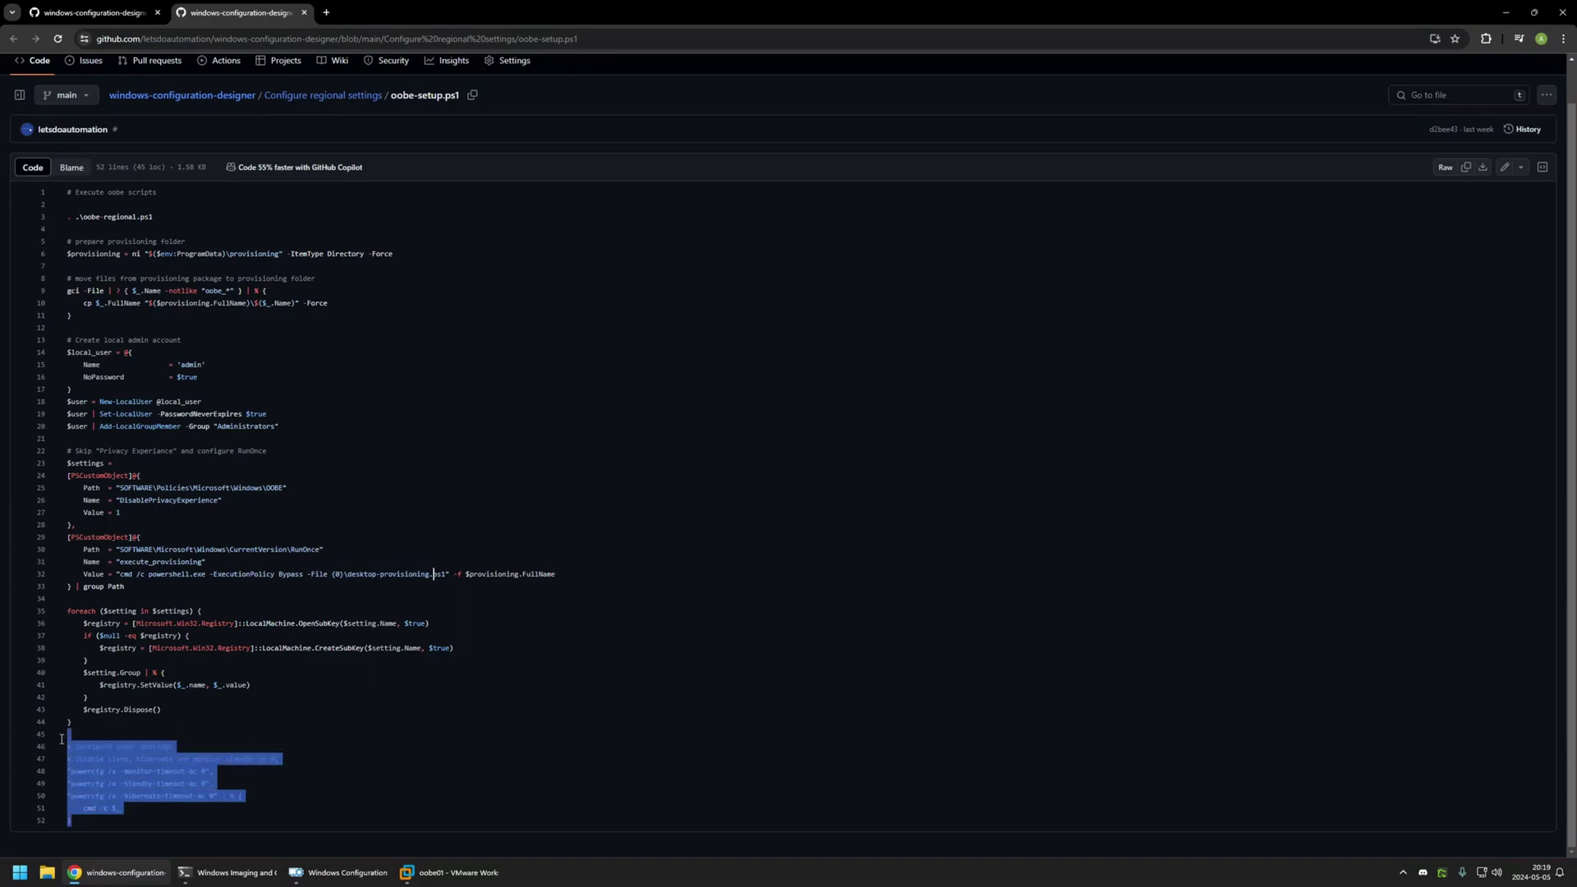
scroll(87, 739, "up", 1)
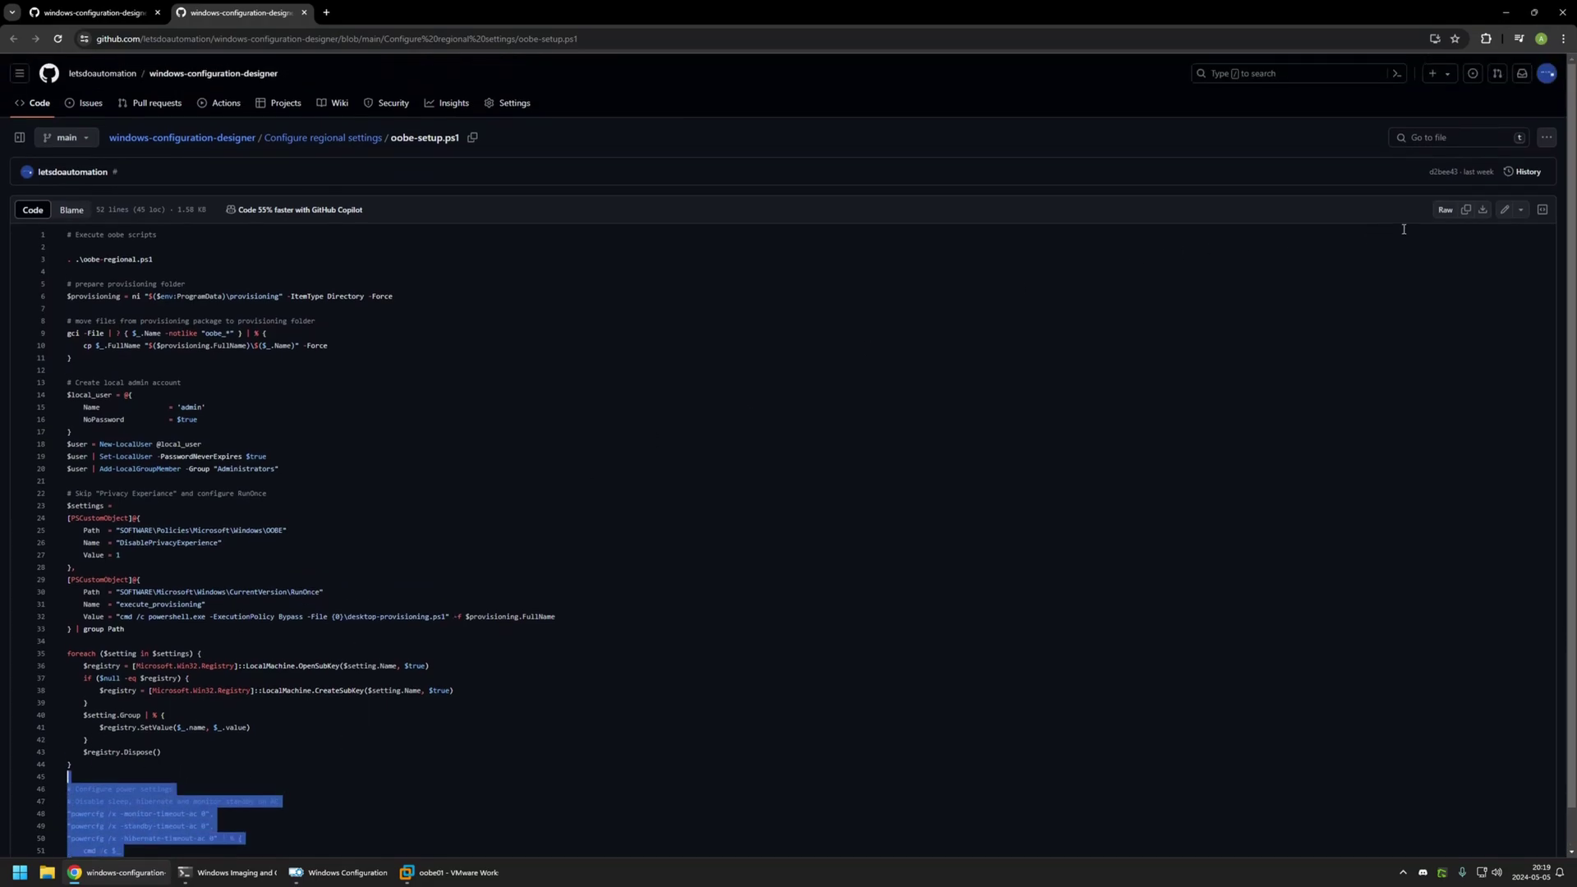
- Download the raw oobe-setup.ps1 file, close its tab, and open oobe-regional.ps1 in a separate tab
left_click(1482, 210)
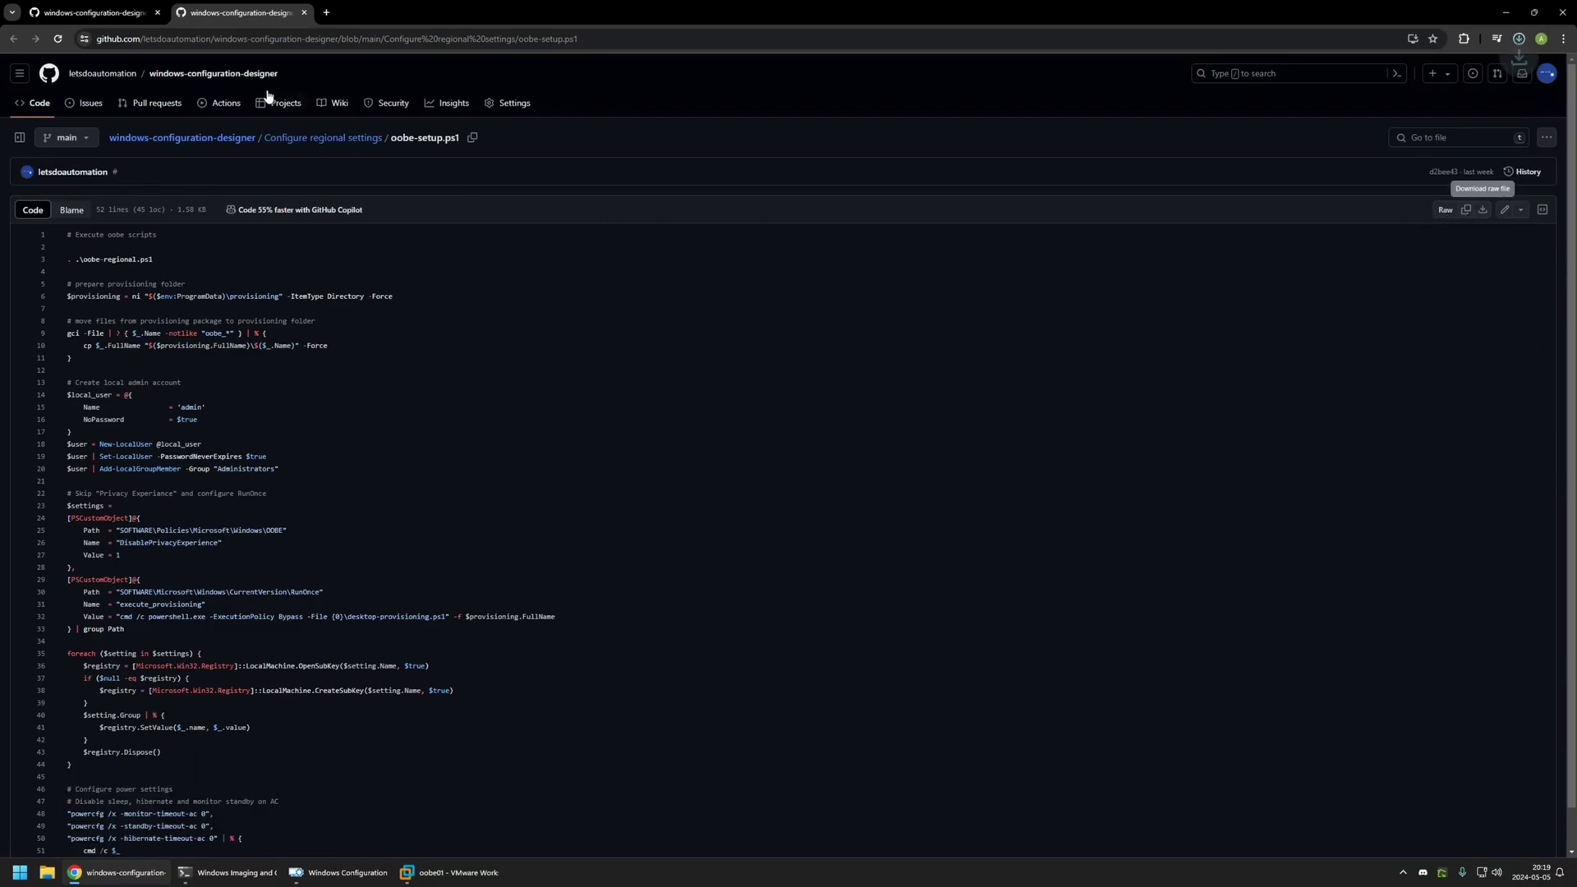
left_click(304, 12)
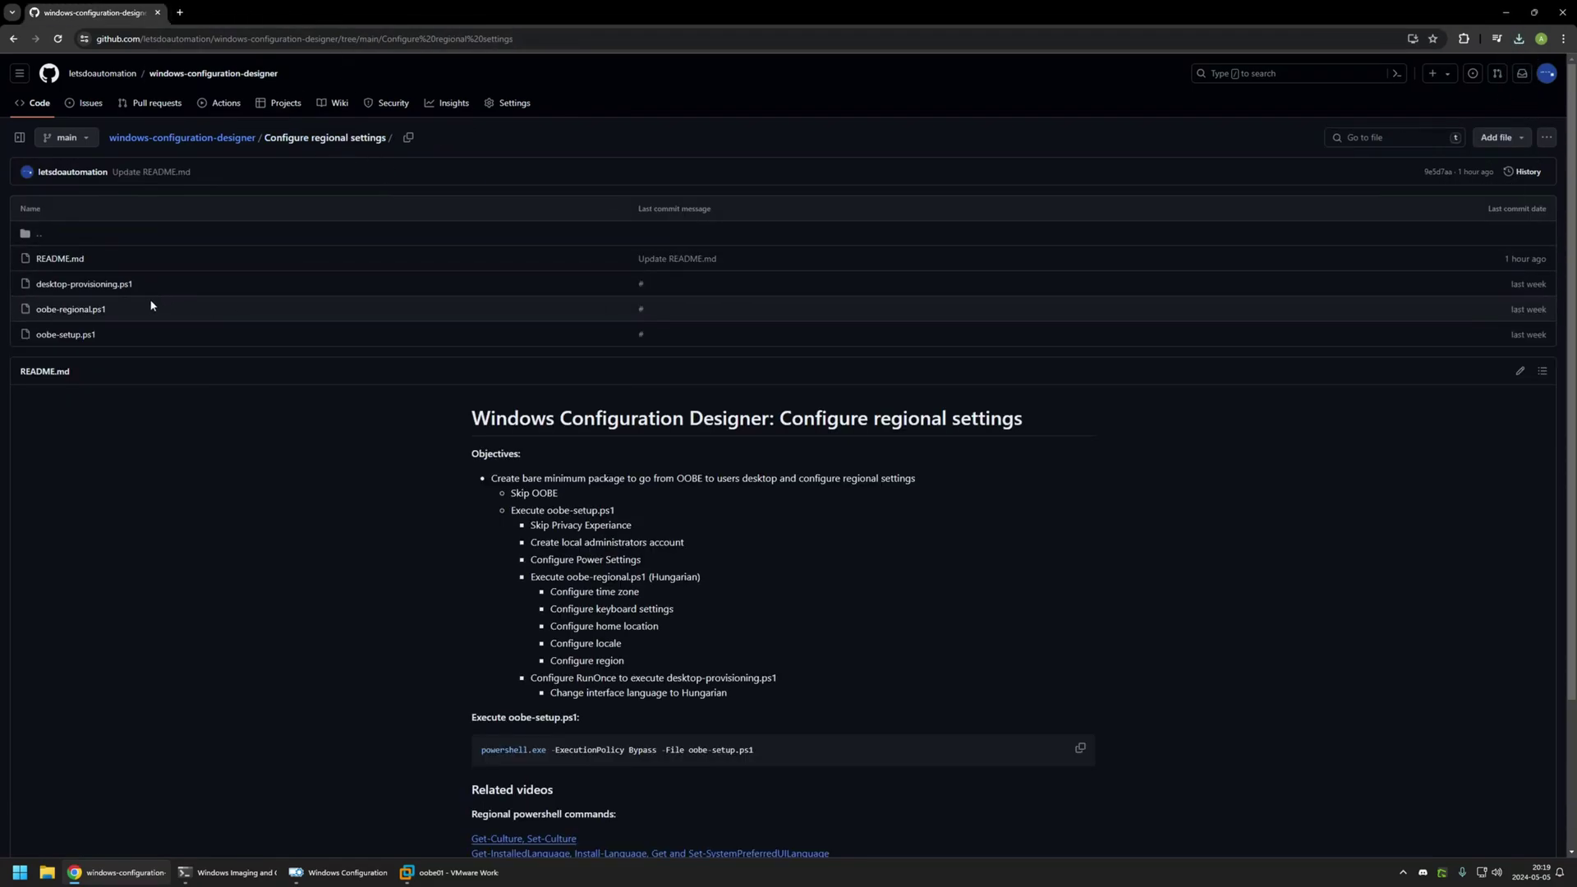
middle_click(90, 311)
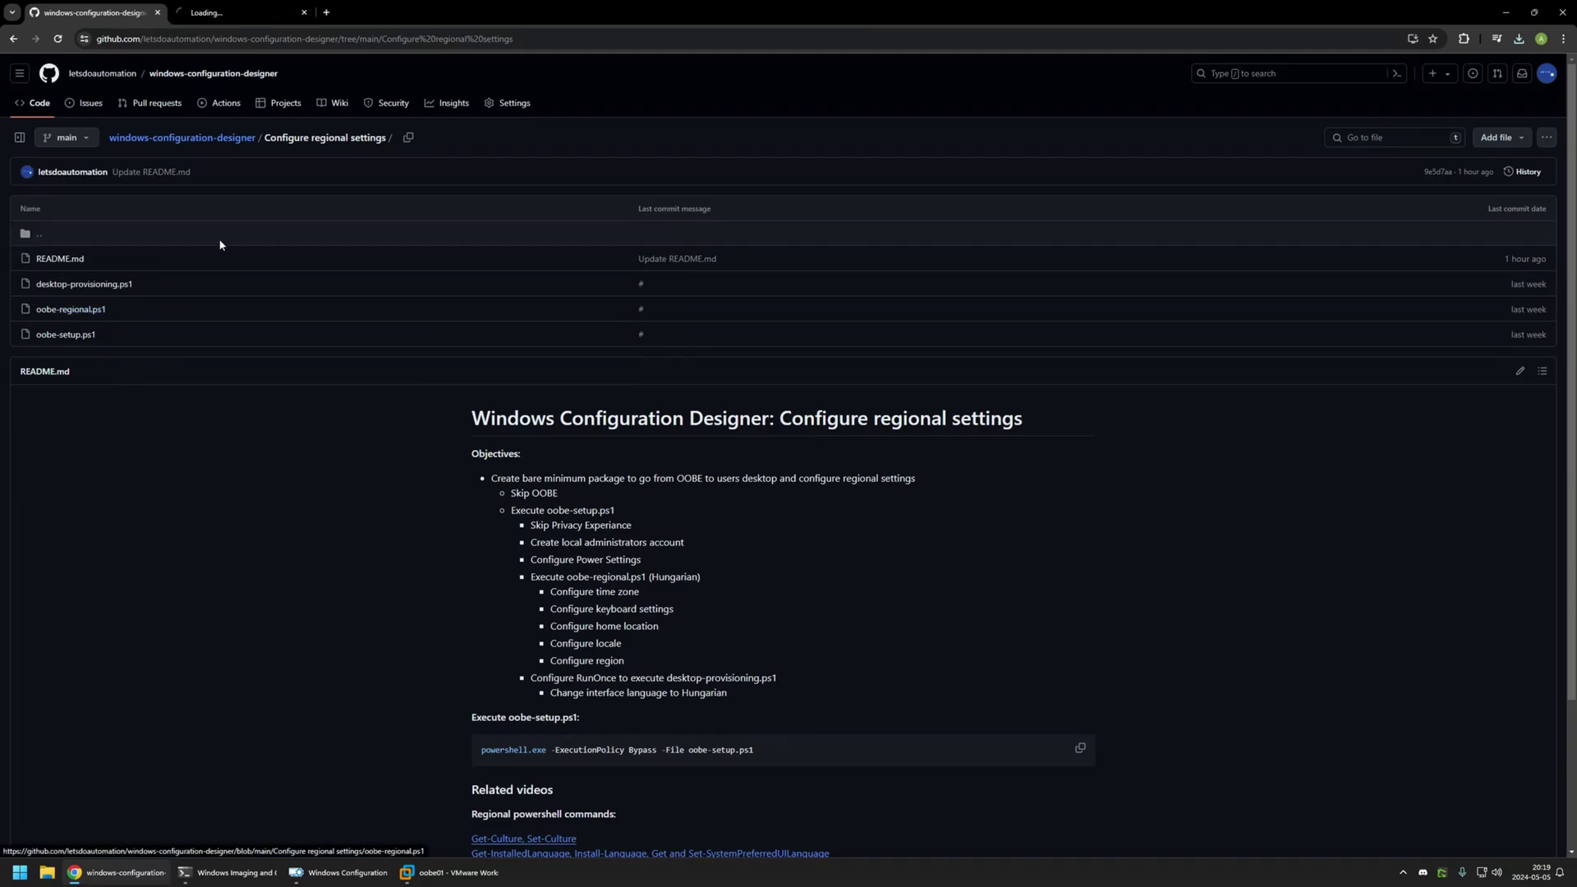
- Examine oobe-regional.ps1's time zone, region, home location, and commands copying the settings to the welcome screen and new users
left_click(409, 246)
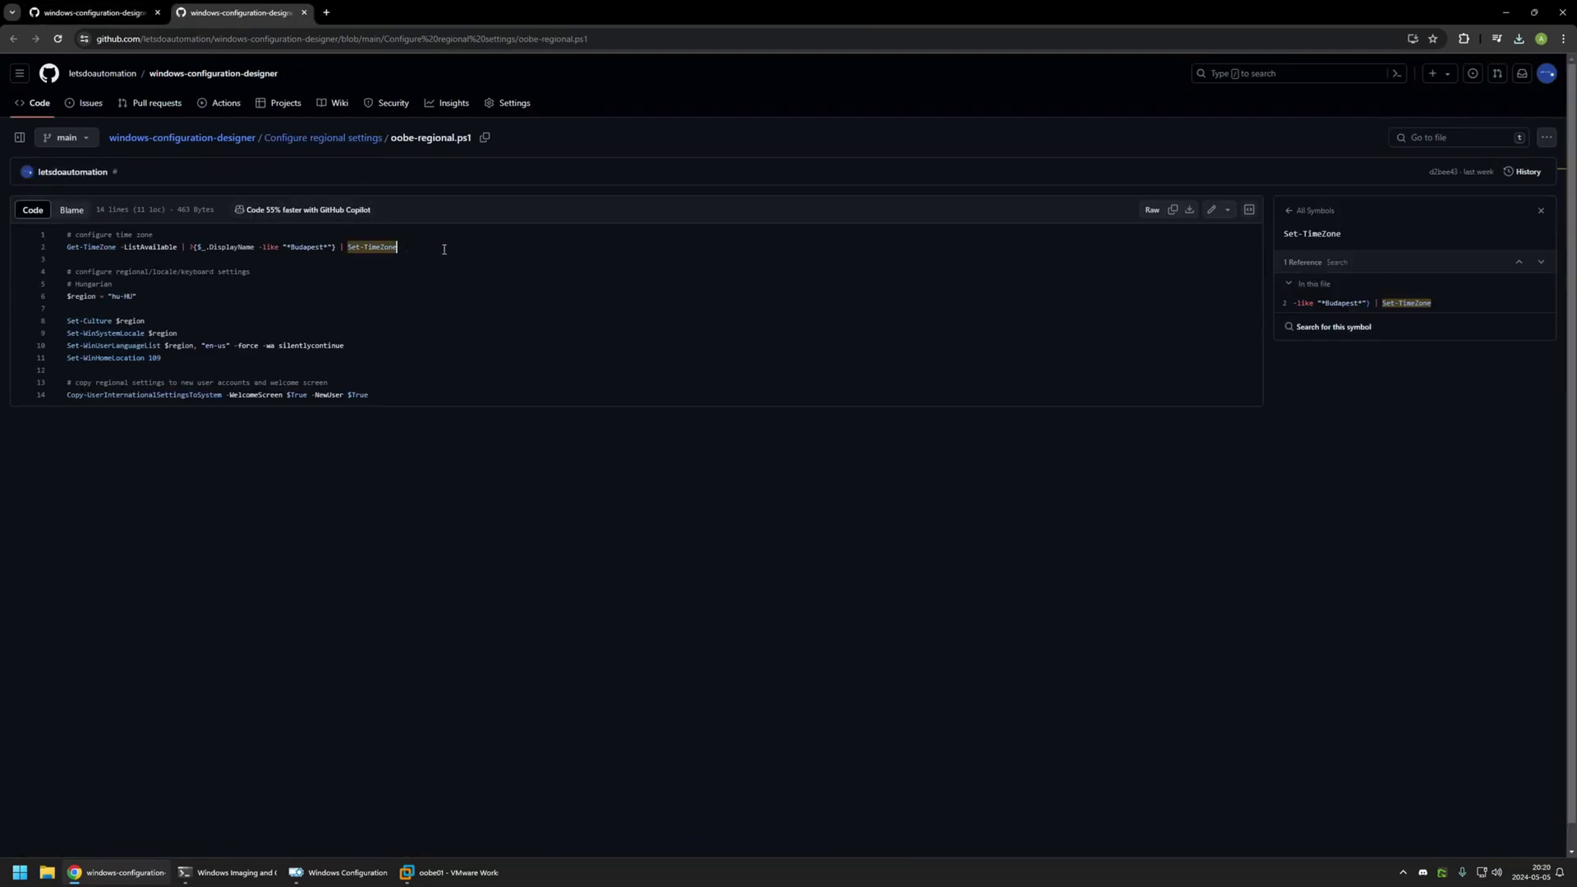
left_click_drag(443, 248, 59, 243)
left_click(154, 234)
double_click(291, 248)
left_click(230, 286)
left_click_drag(179, 357, 100, 295)
left_click(149, 305)
left_click_drag(162, 358, 67, 357)
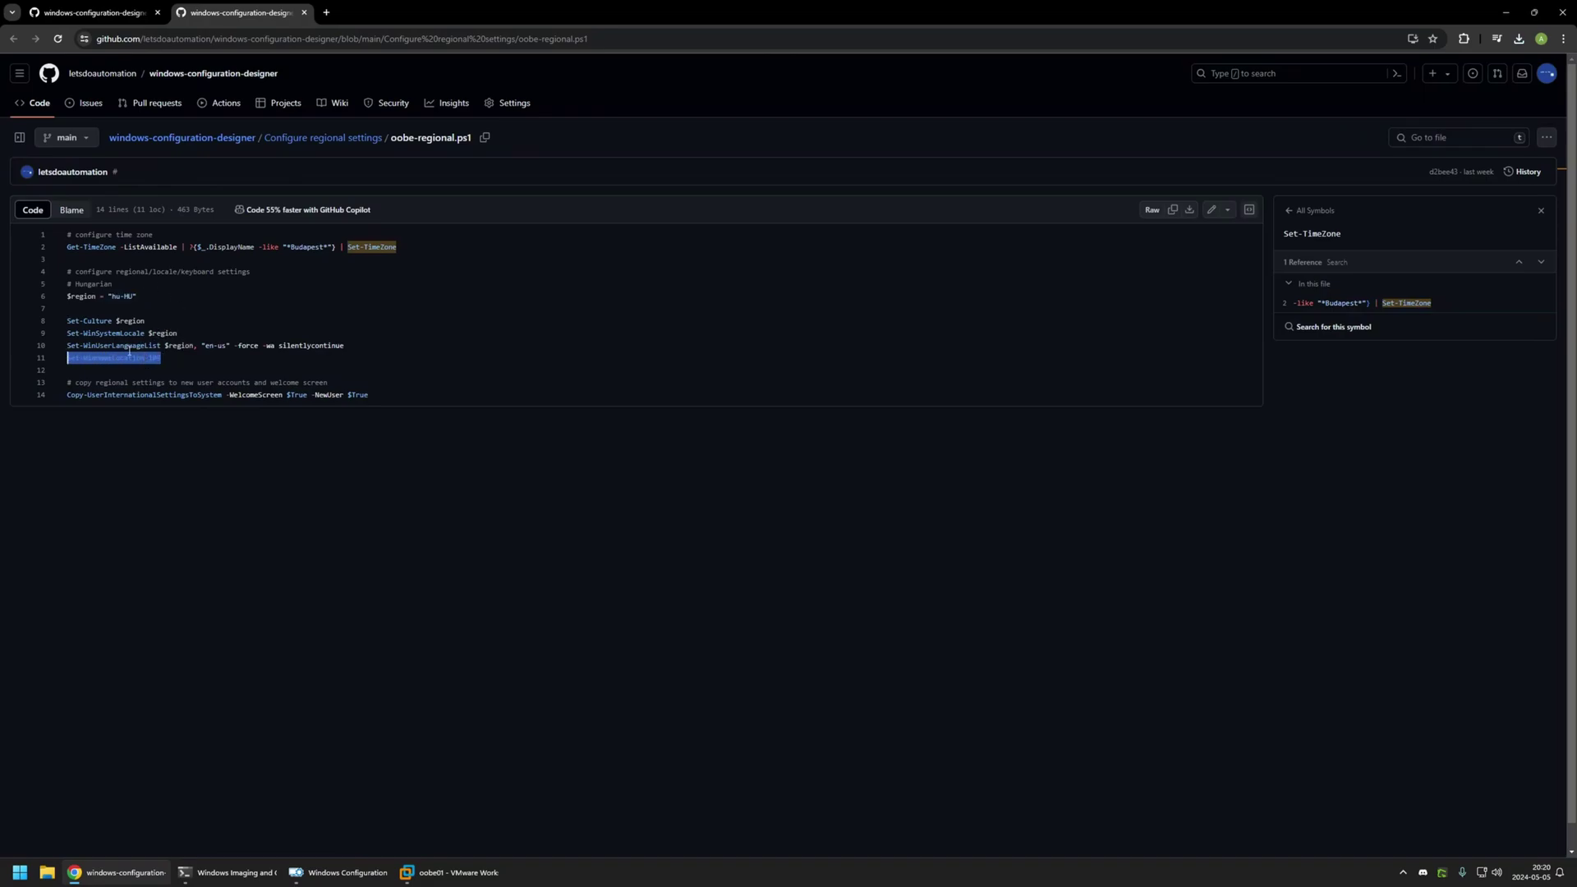
left_click(158, 359)
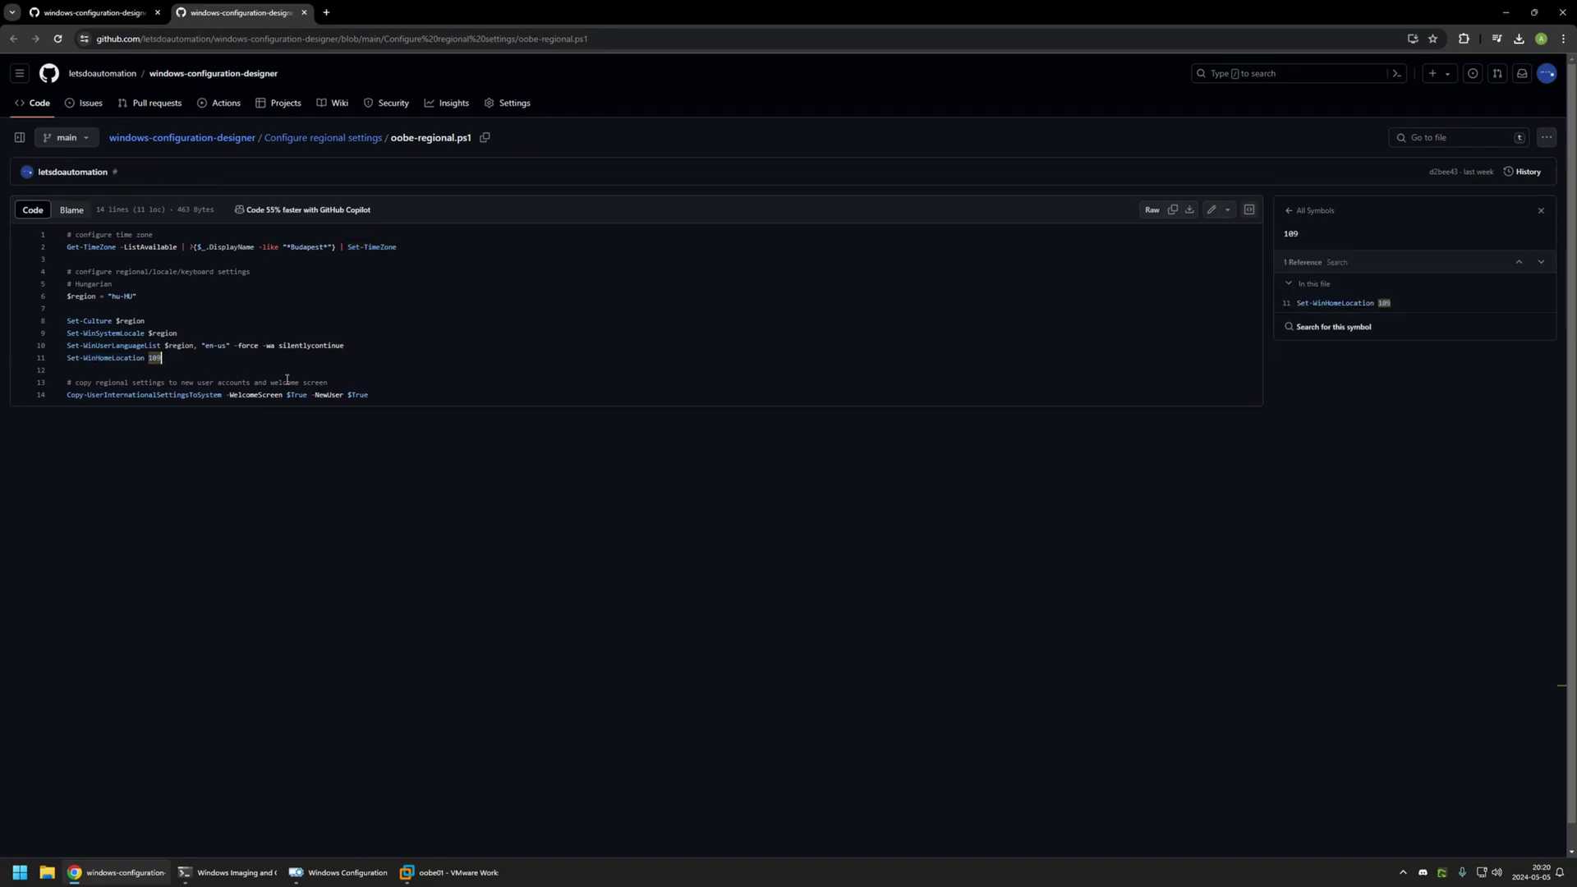
left_click(361, 395)
left_click_drag(229, 395, 67, 395)
left_click_drag(222, 395, 368, 395)
left_click(308, 395)
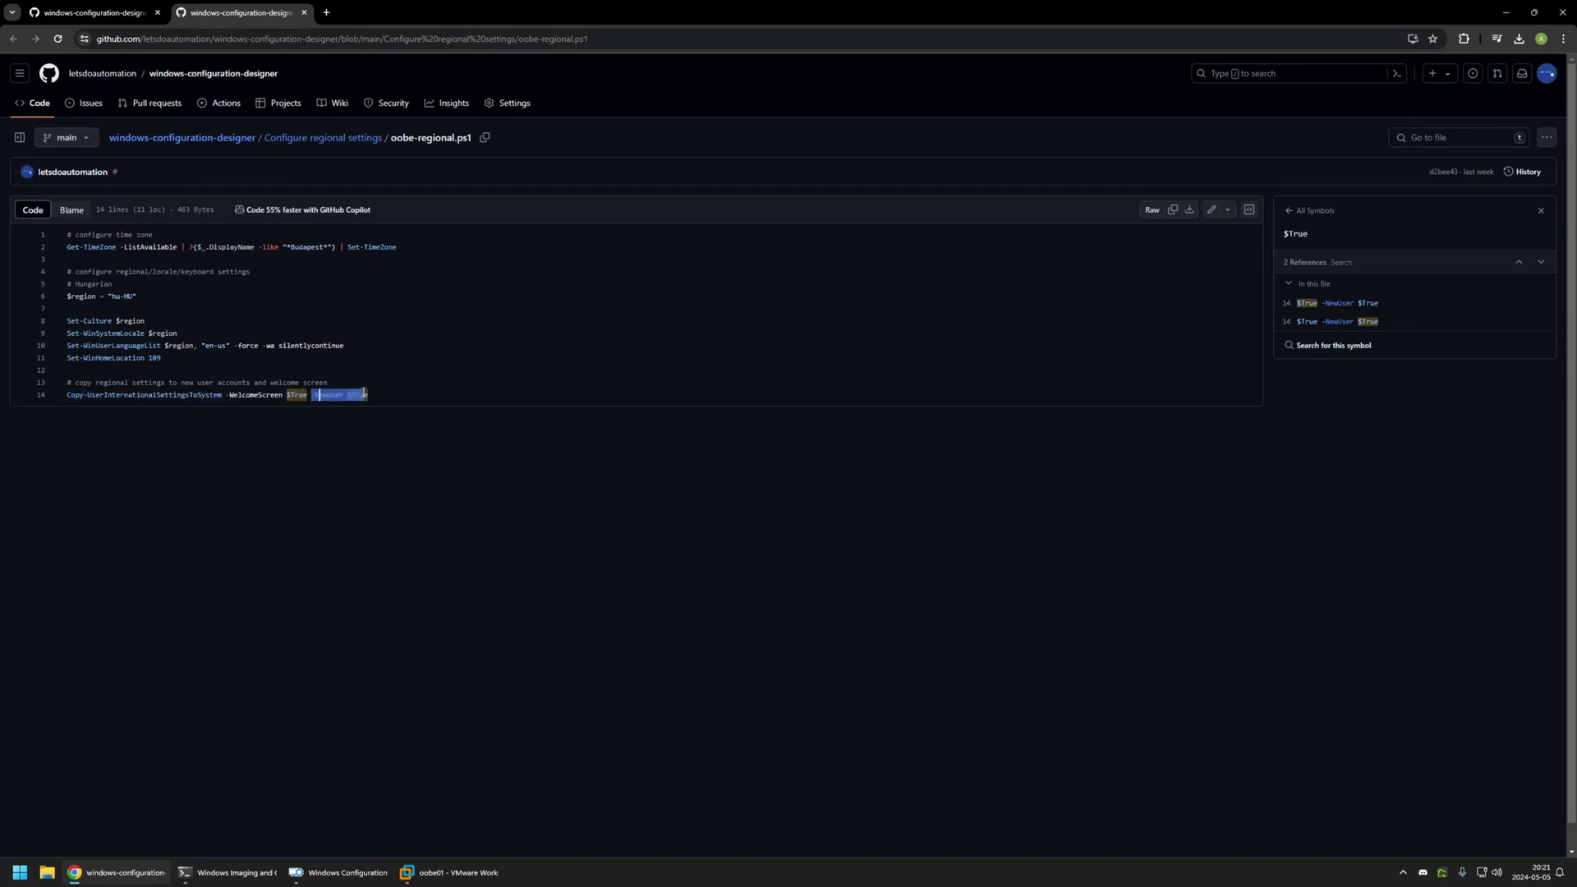
left_click(369, 395)
- Download the raw oobe-regional.ps1 file, close its tab, and open desktop-provisioning.ps1 from the repository's file list
left_click(1189, 209)
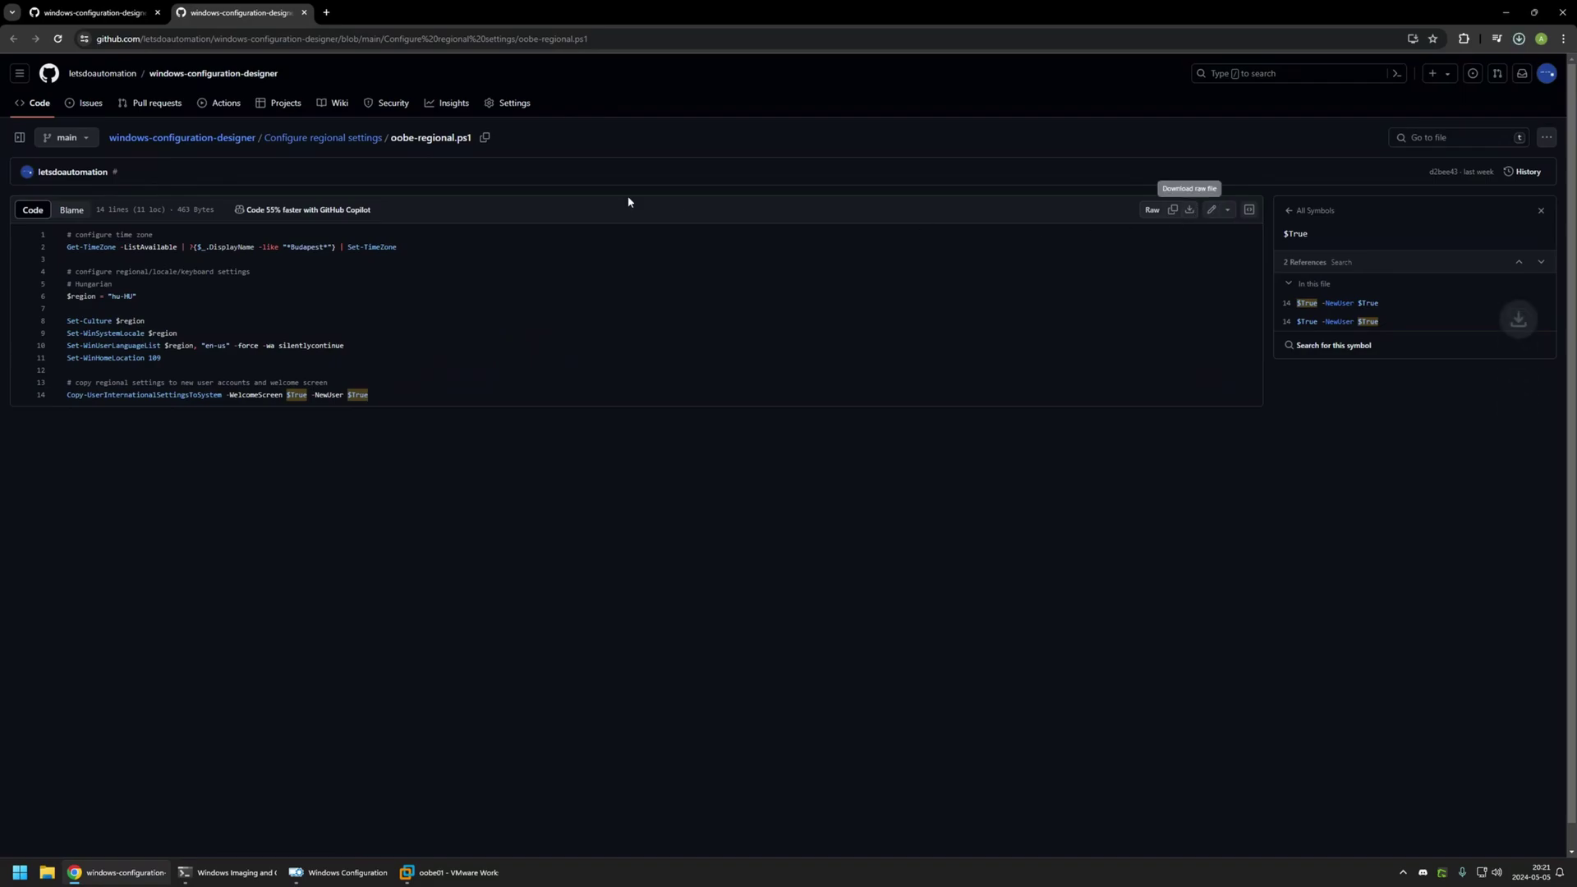
left_click(304, 12)
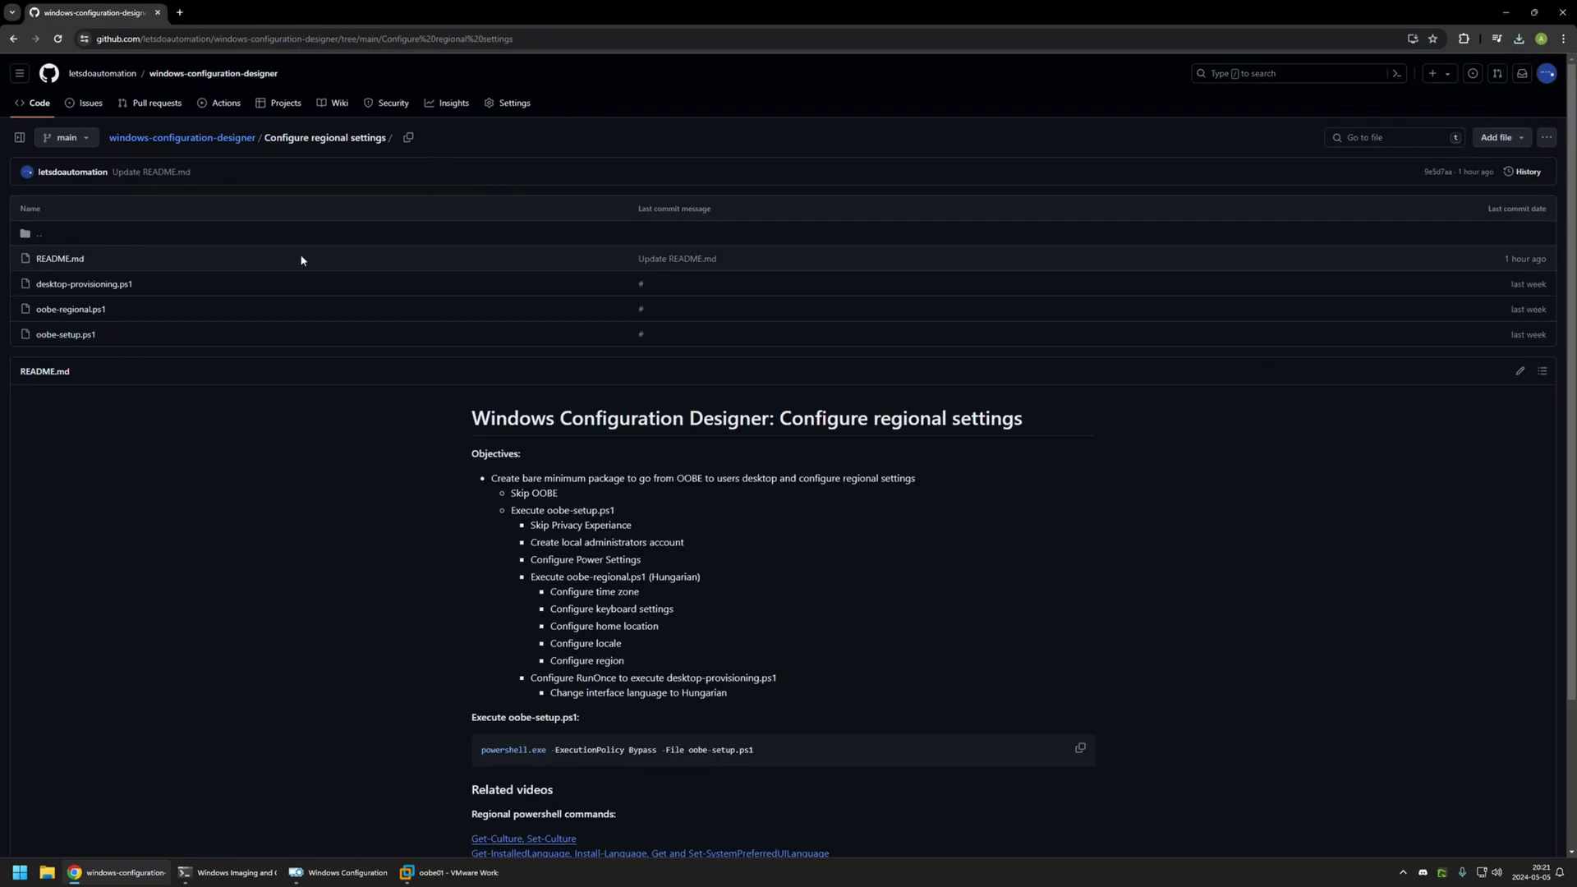
left_click(85, 284)
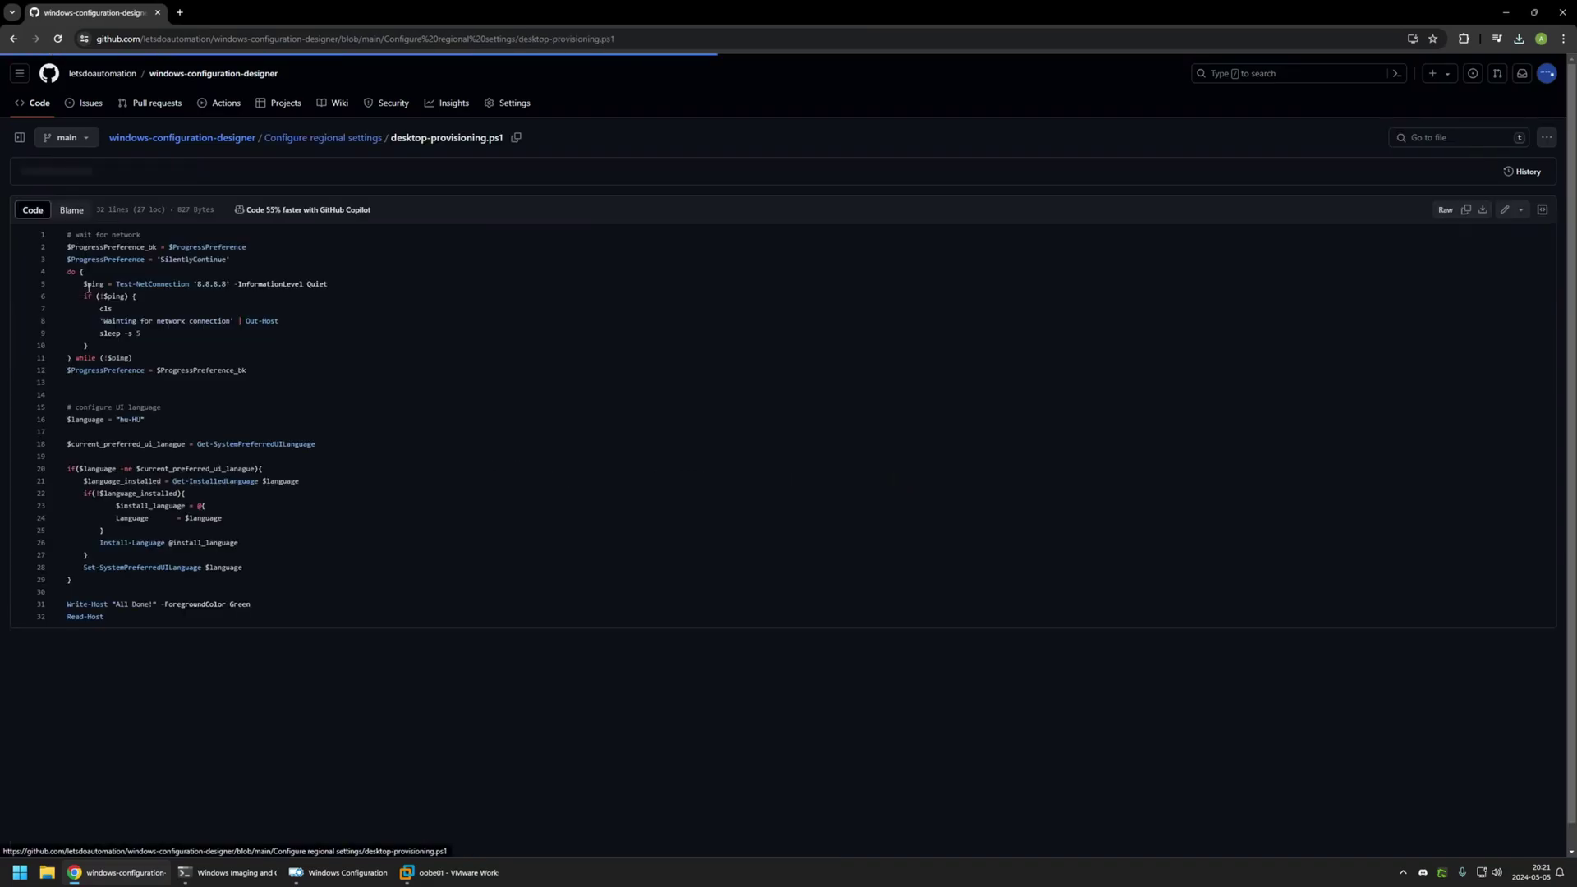
- Examine desktop-provisioning.ps1's network wait loop and its code for installing and setting the preferred UI language
left_click(264, 250)
left_click_drag(279, 373, 101, 246)
left_click(258, 246)
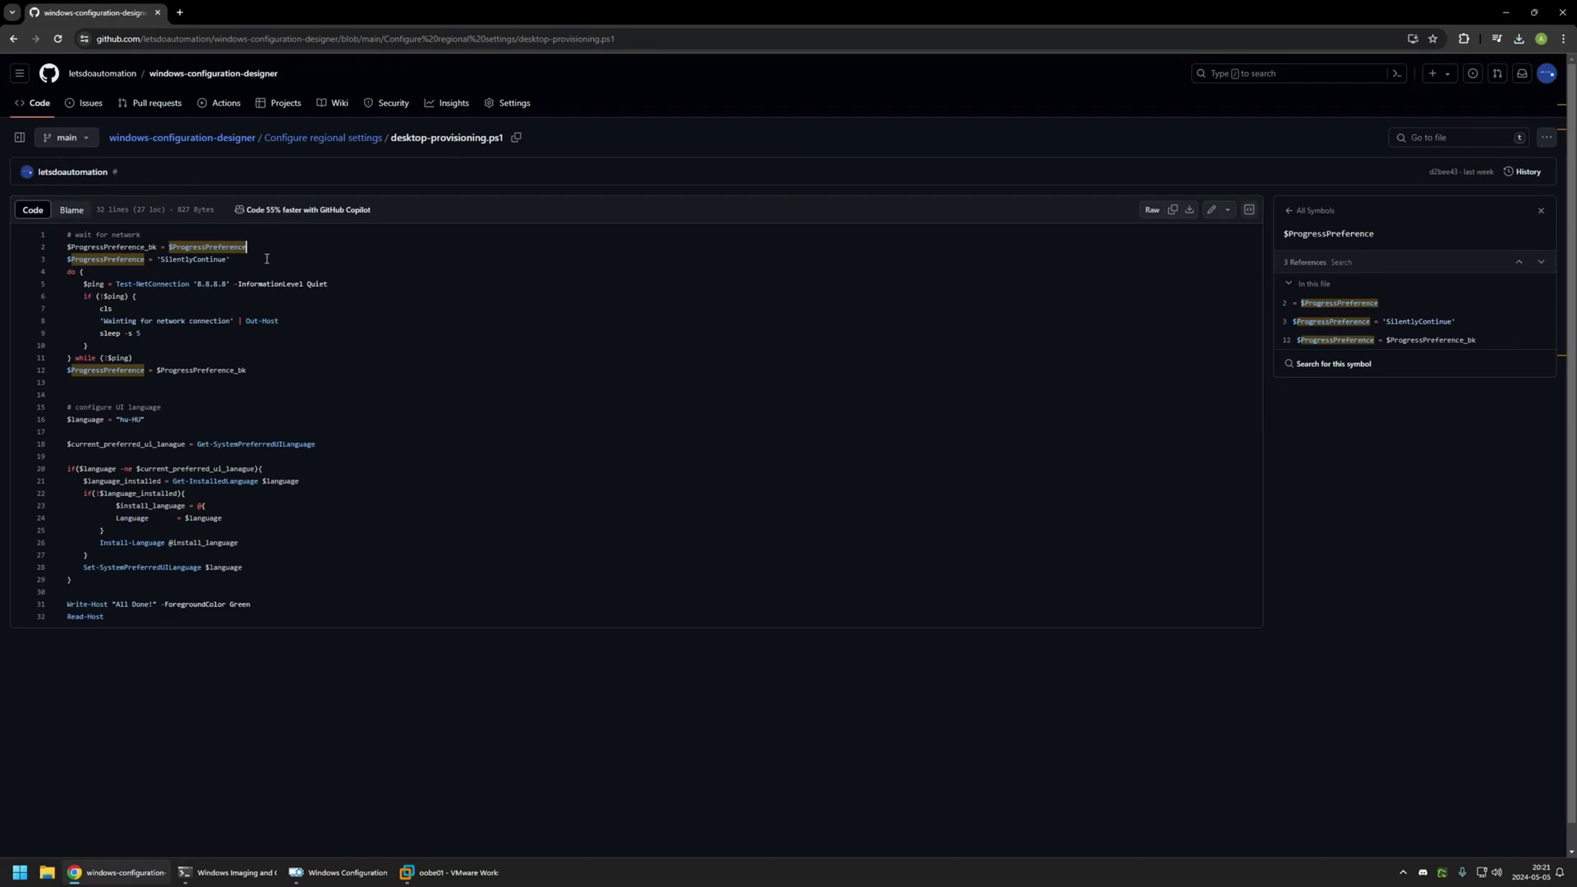
left_click(151, 418, "shift")
left_click(150, 420)
left_click(221, 611, "shift")
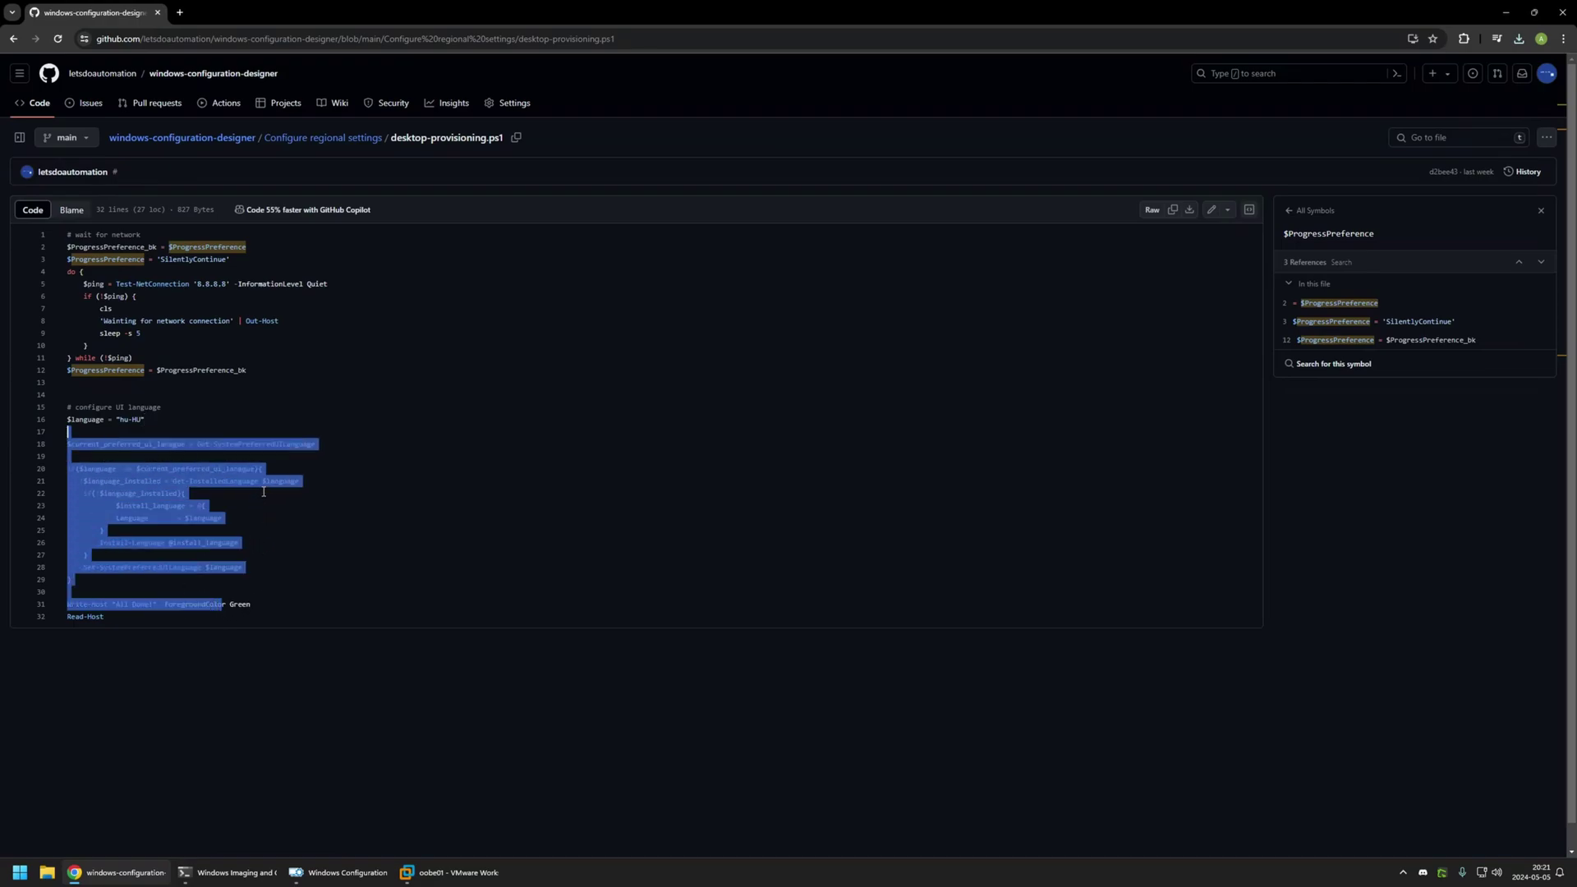
left_click(193, 495)
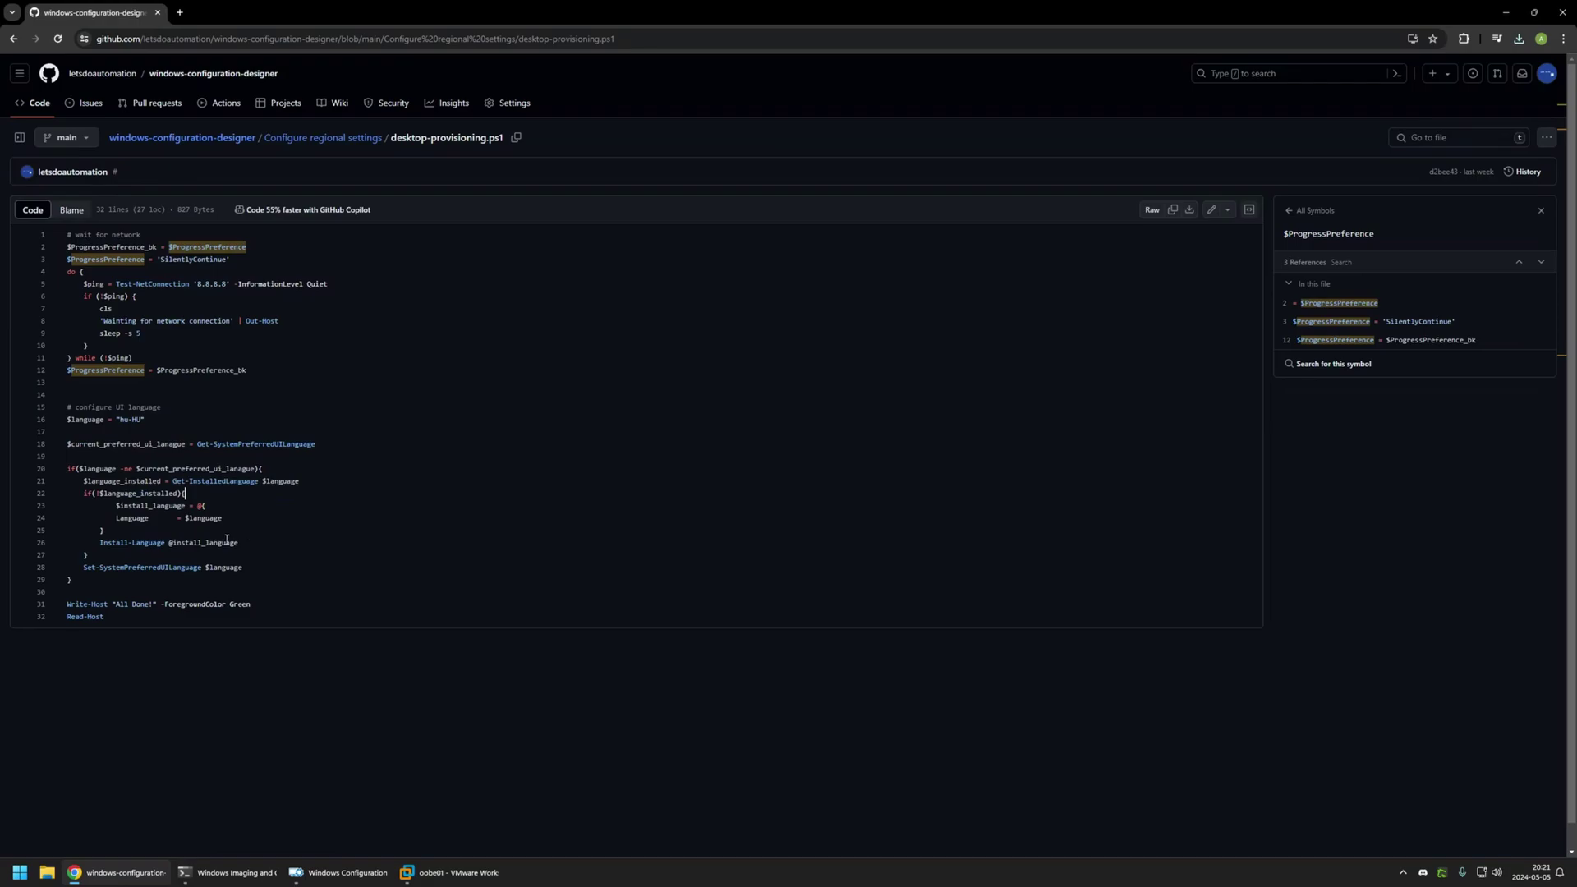
left_click_drag(245, 567, 74, 568)
left_click(262, 569)
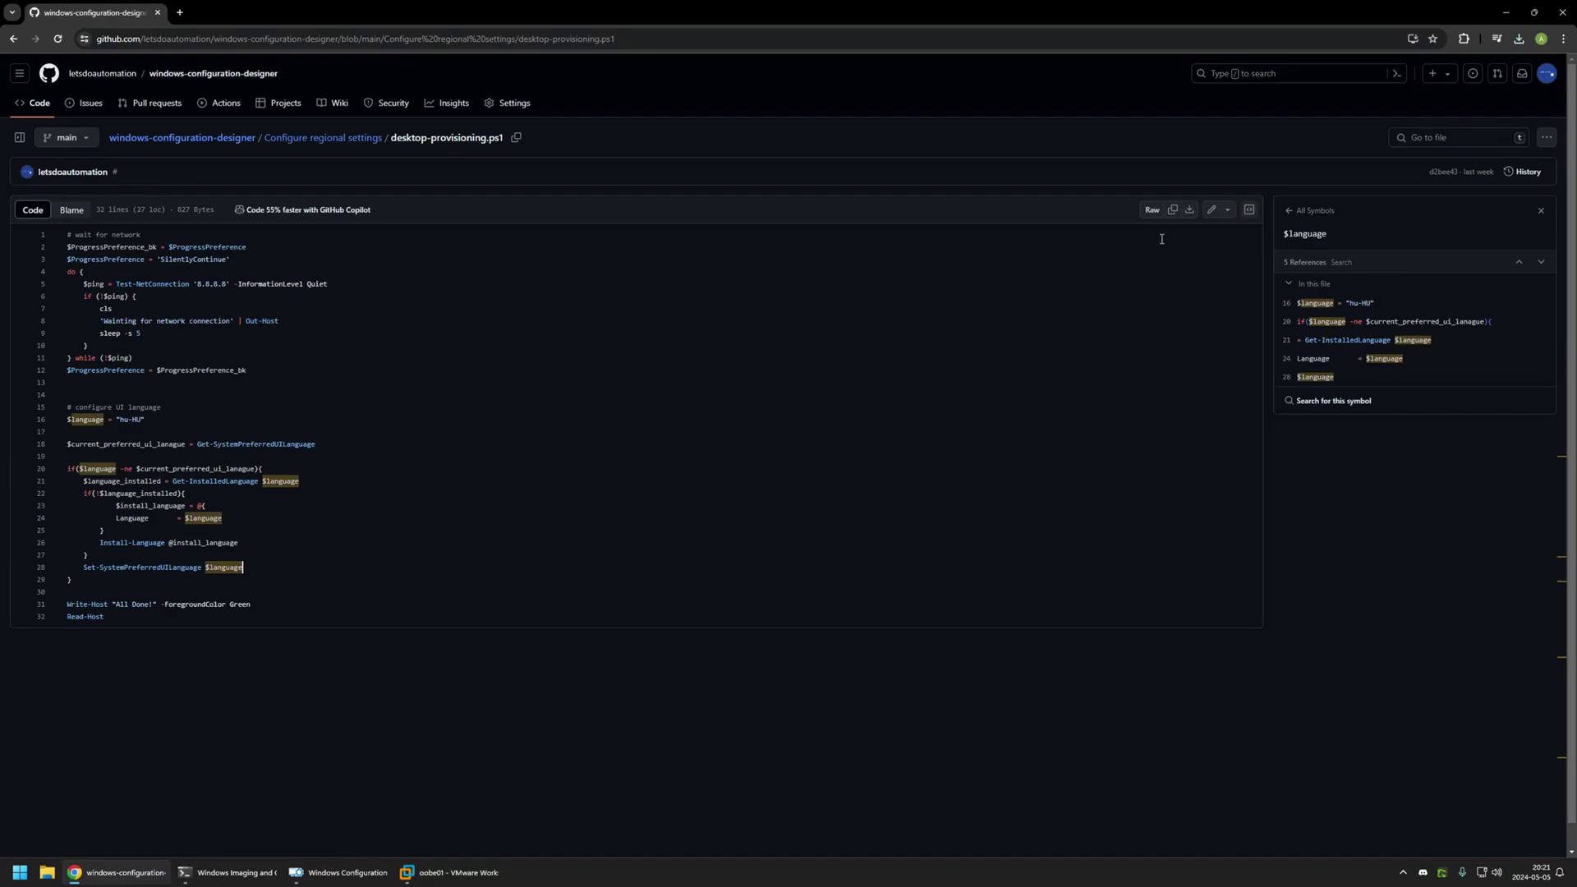
- Download the raw desktop-provisioning.ps1 file and check the three downloaded scripts in the Downloads folder
left_click(1189, 210)
right_click(46, 873)
left_click(82, 680)
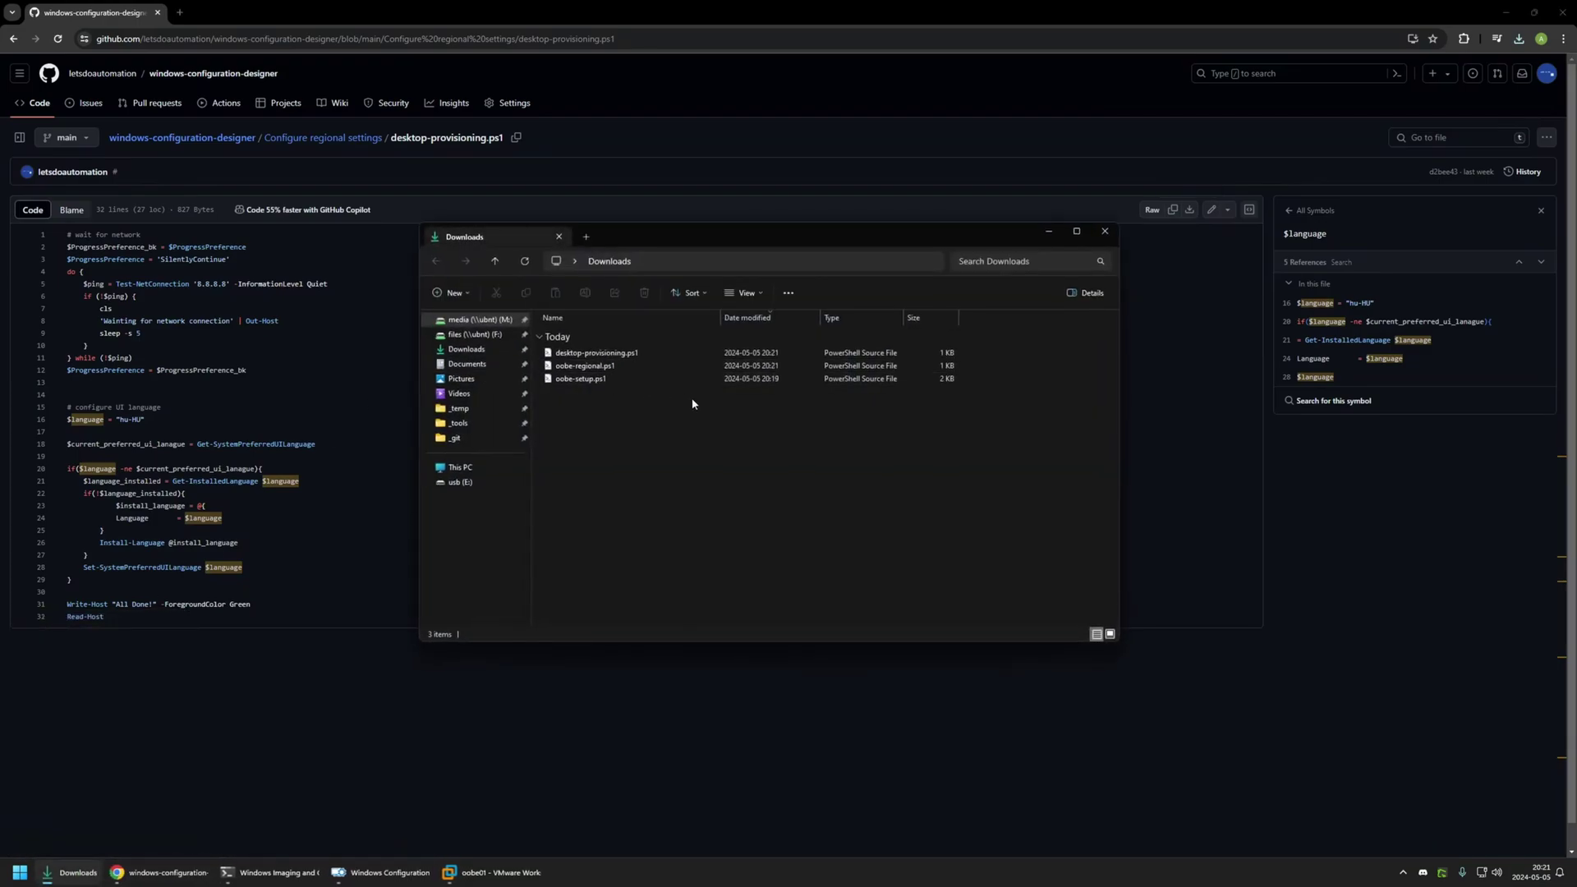
left_click_drag(690, 415, 575, 346)
left_click(593, 405)
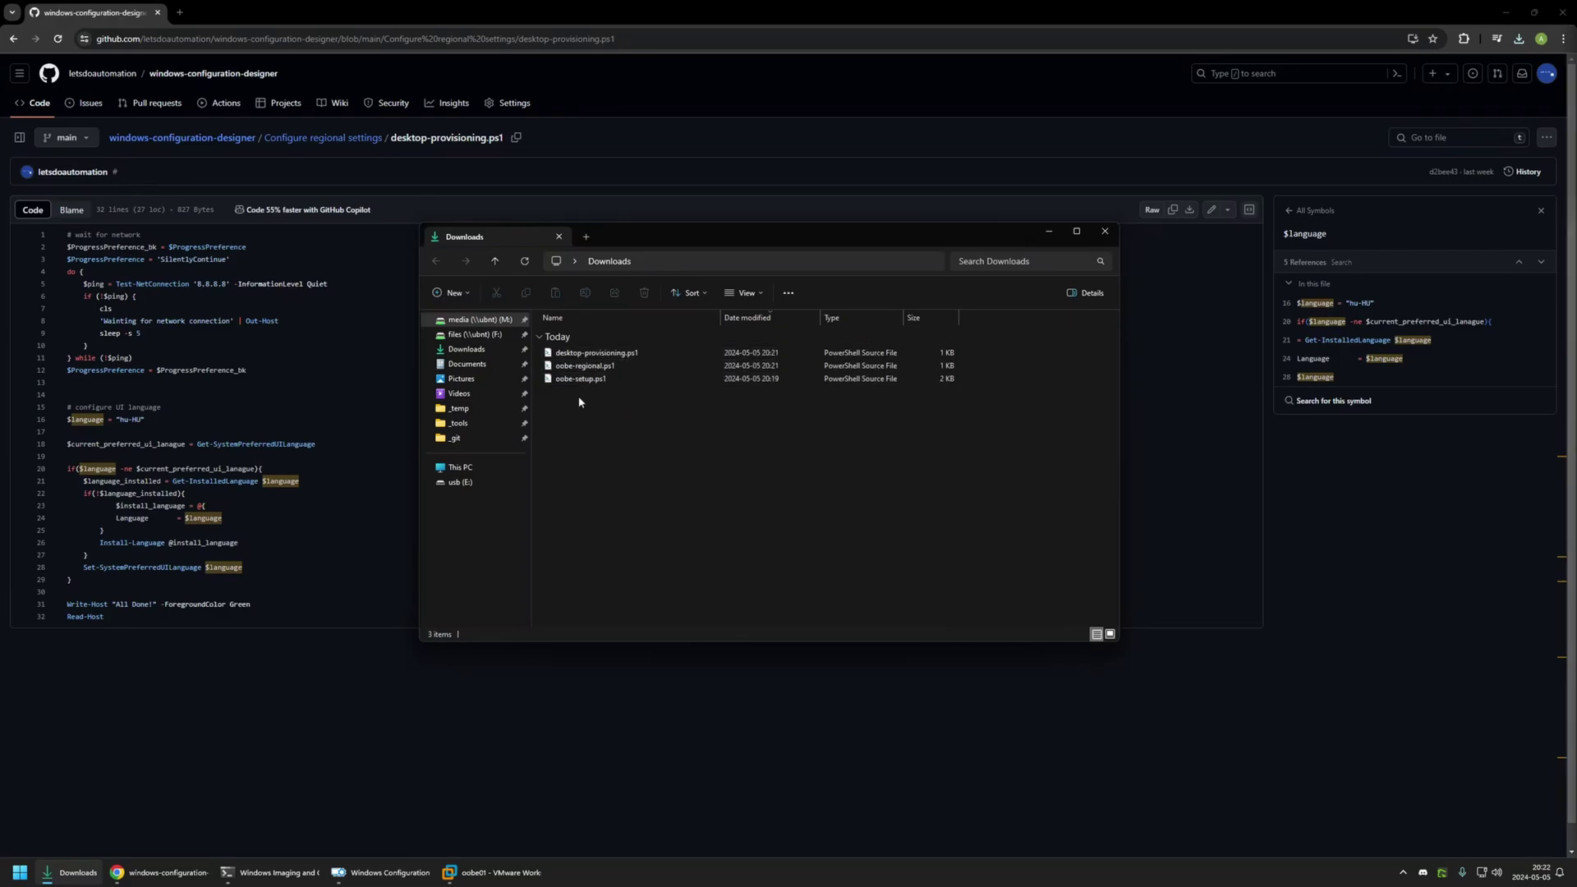
left_click_drag(606, 402, 554, 372)
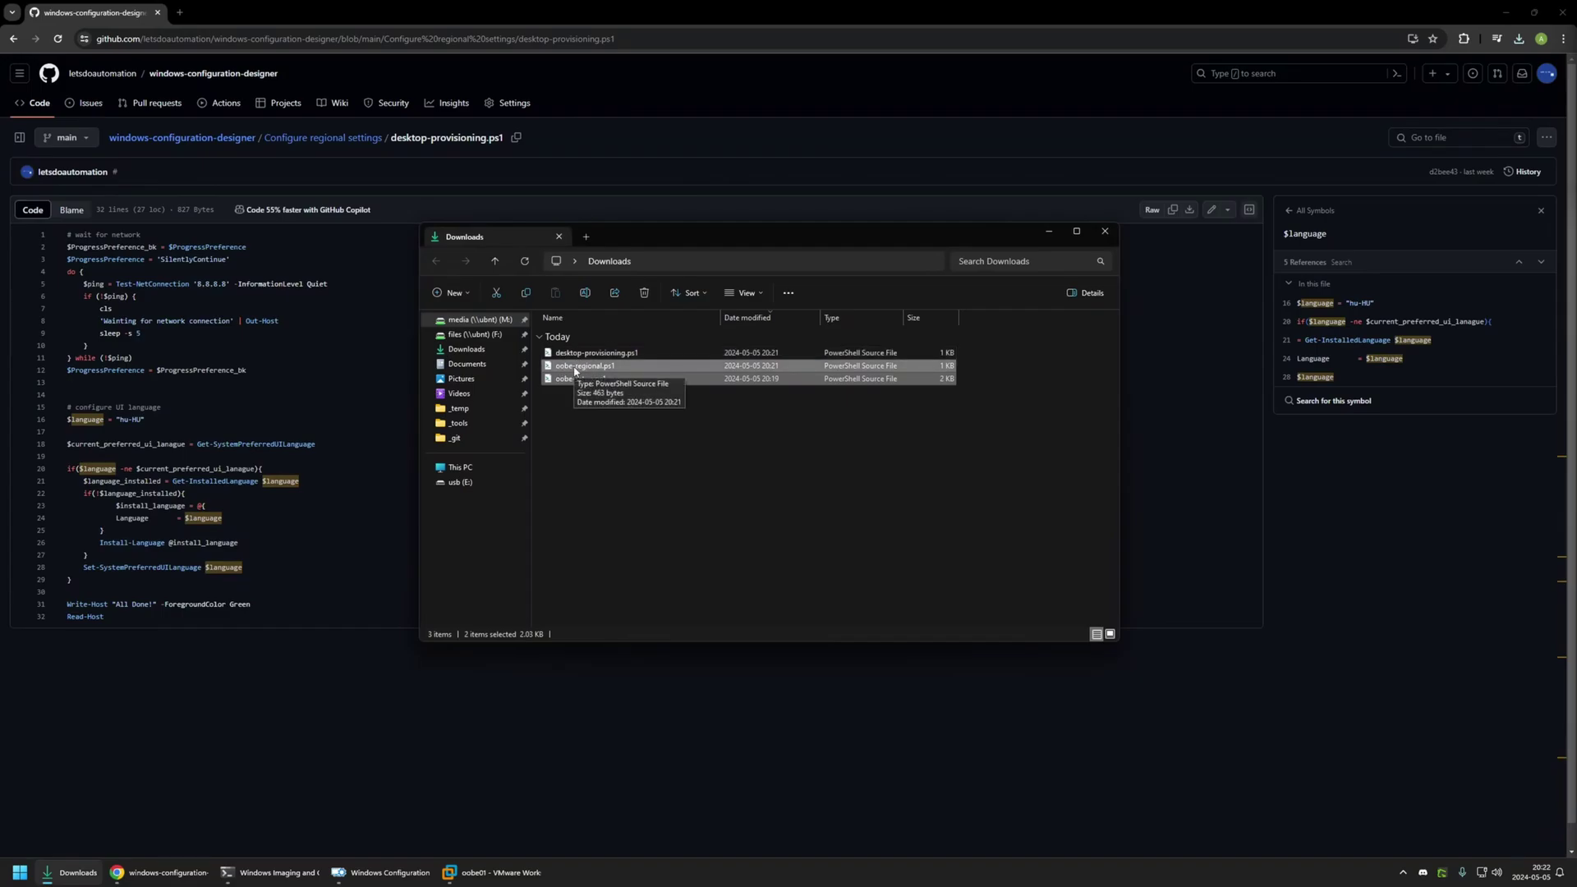
left_click(620, 354)
left_click(588, 404)
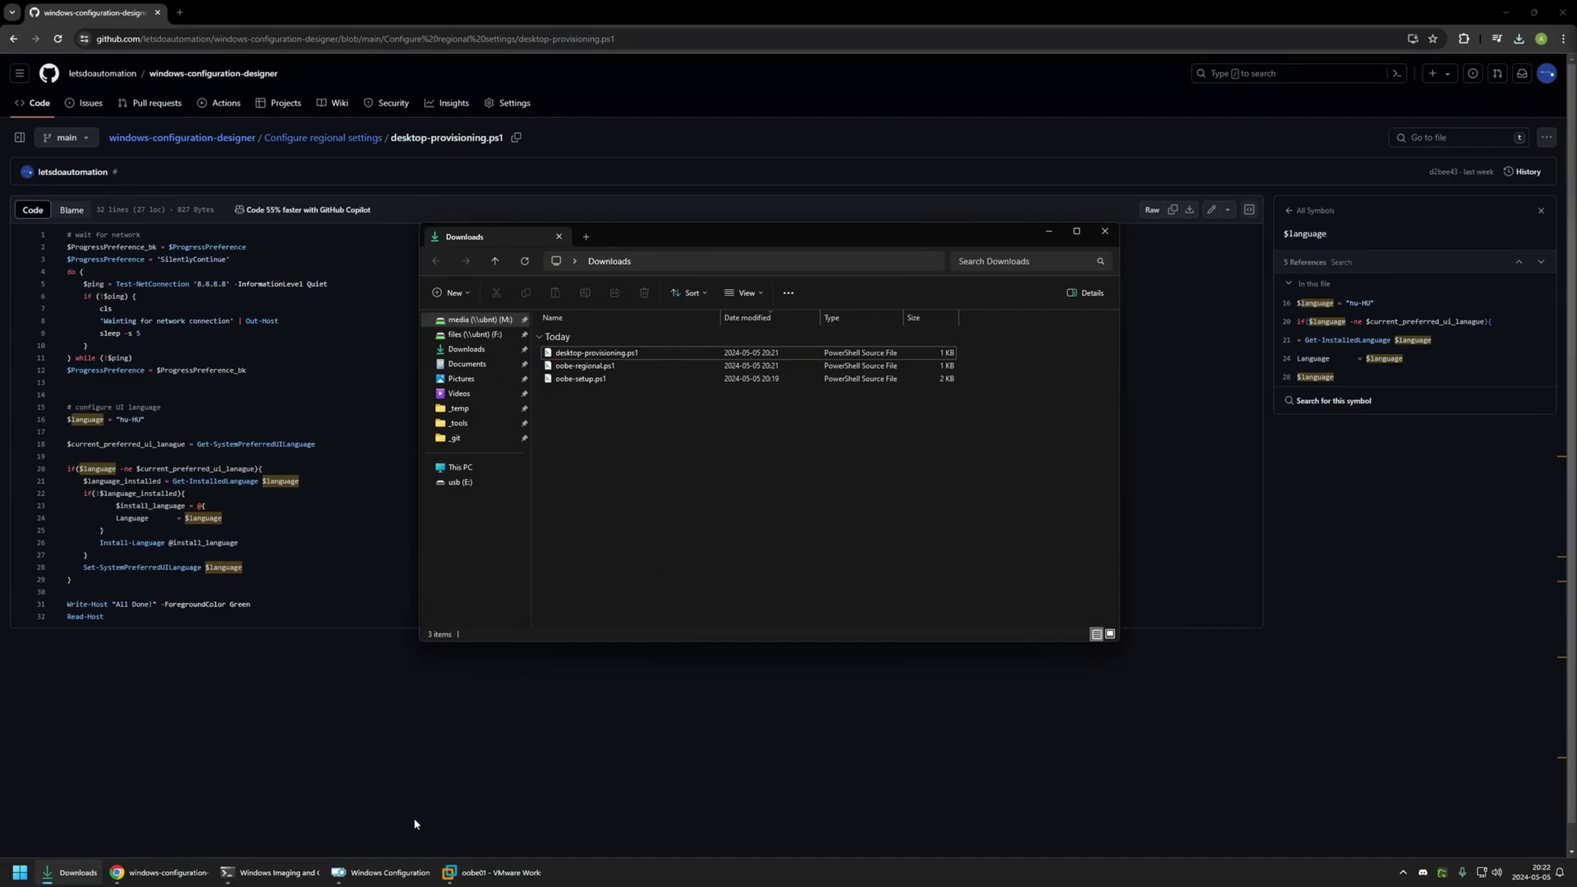
- In Windows Configuration Designer, create a provisioning package project named regional-settings for all Windows desktop editions, without importing a package
left_click(382, 872)
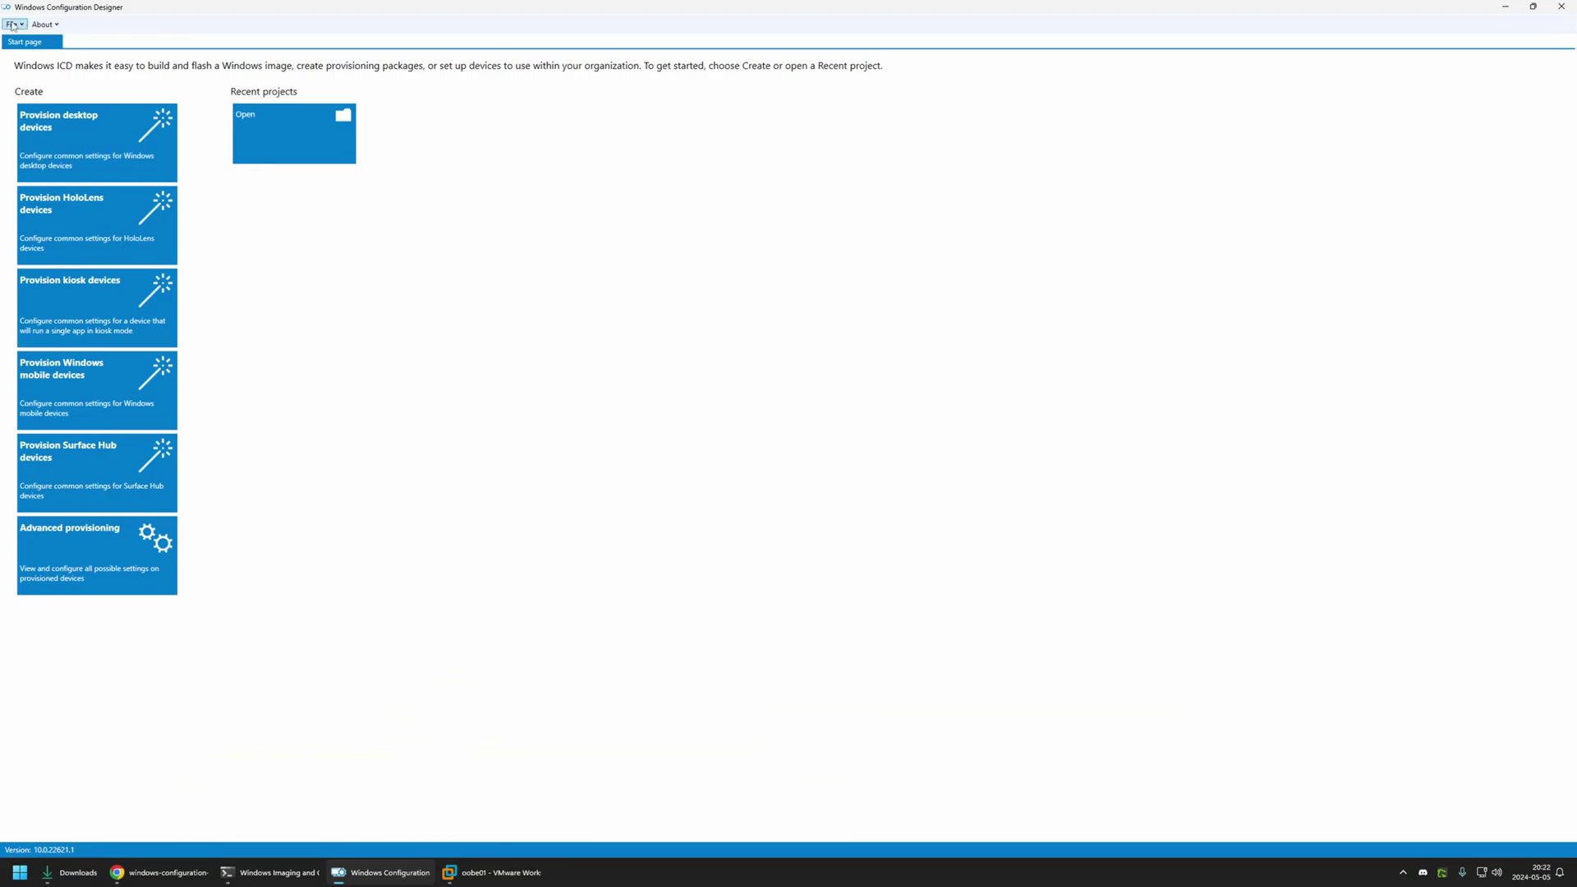
left_click(13, 25)
left_click(44, 39)
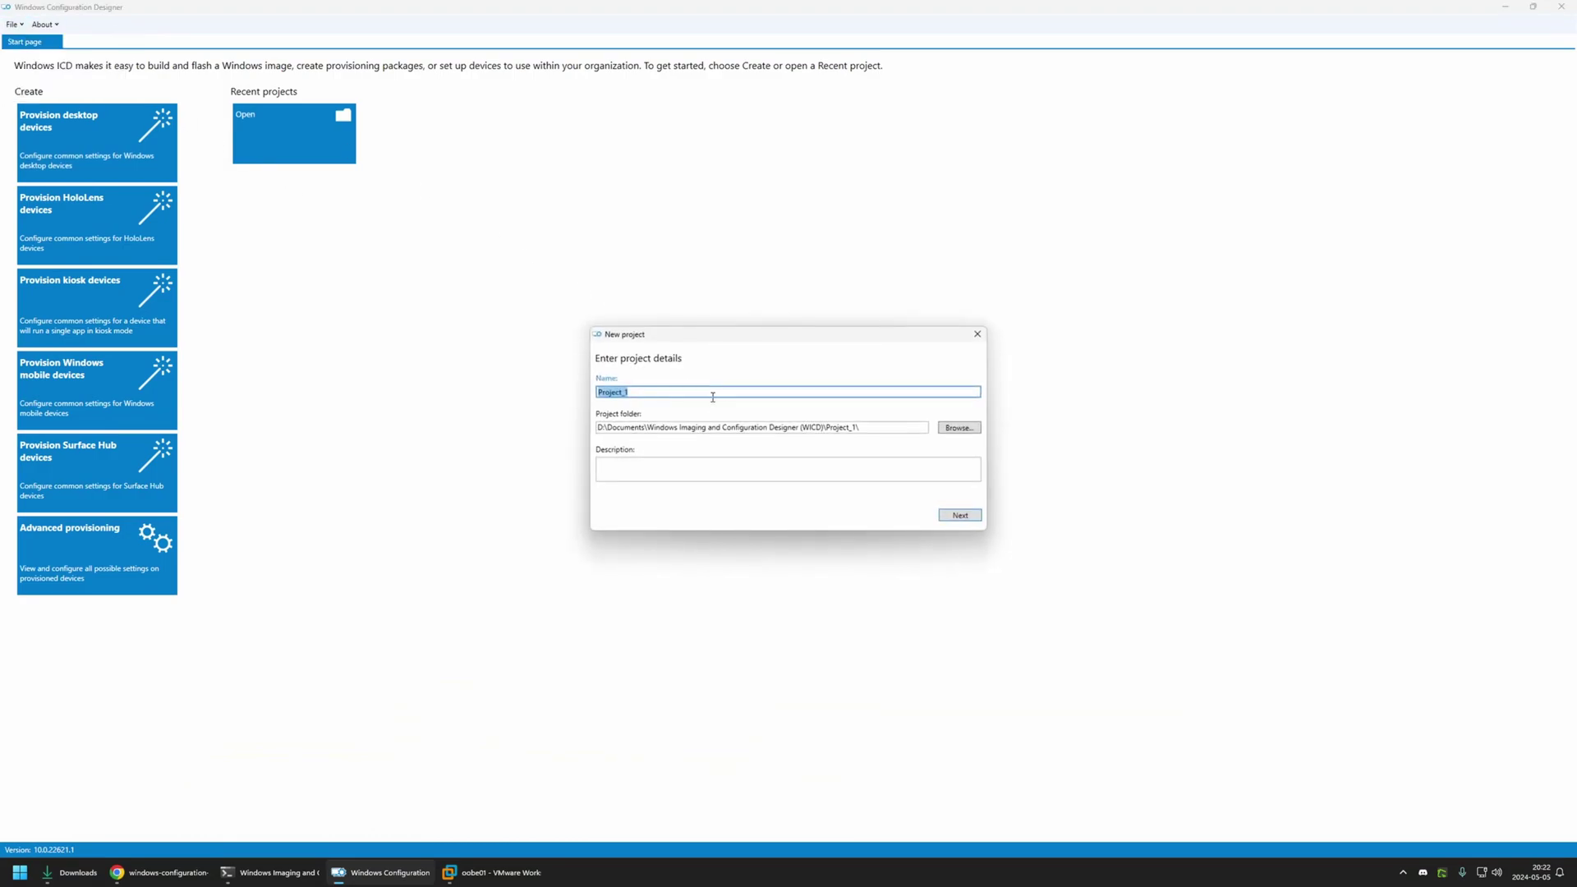
type("regional-settings")
left_click(962, 515)
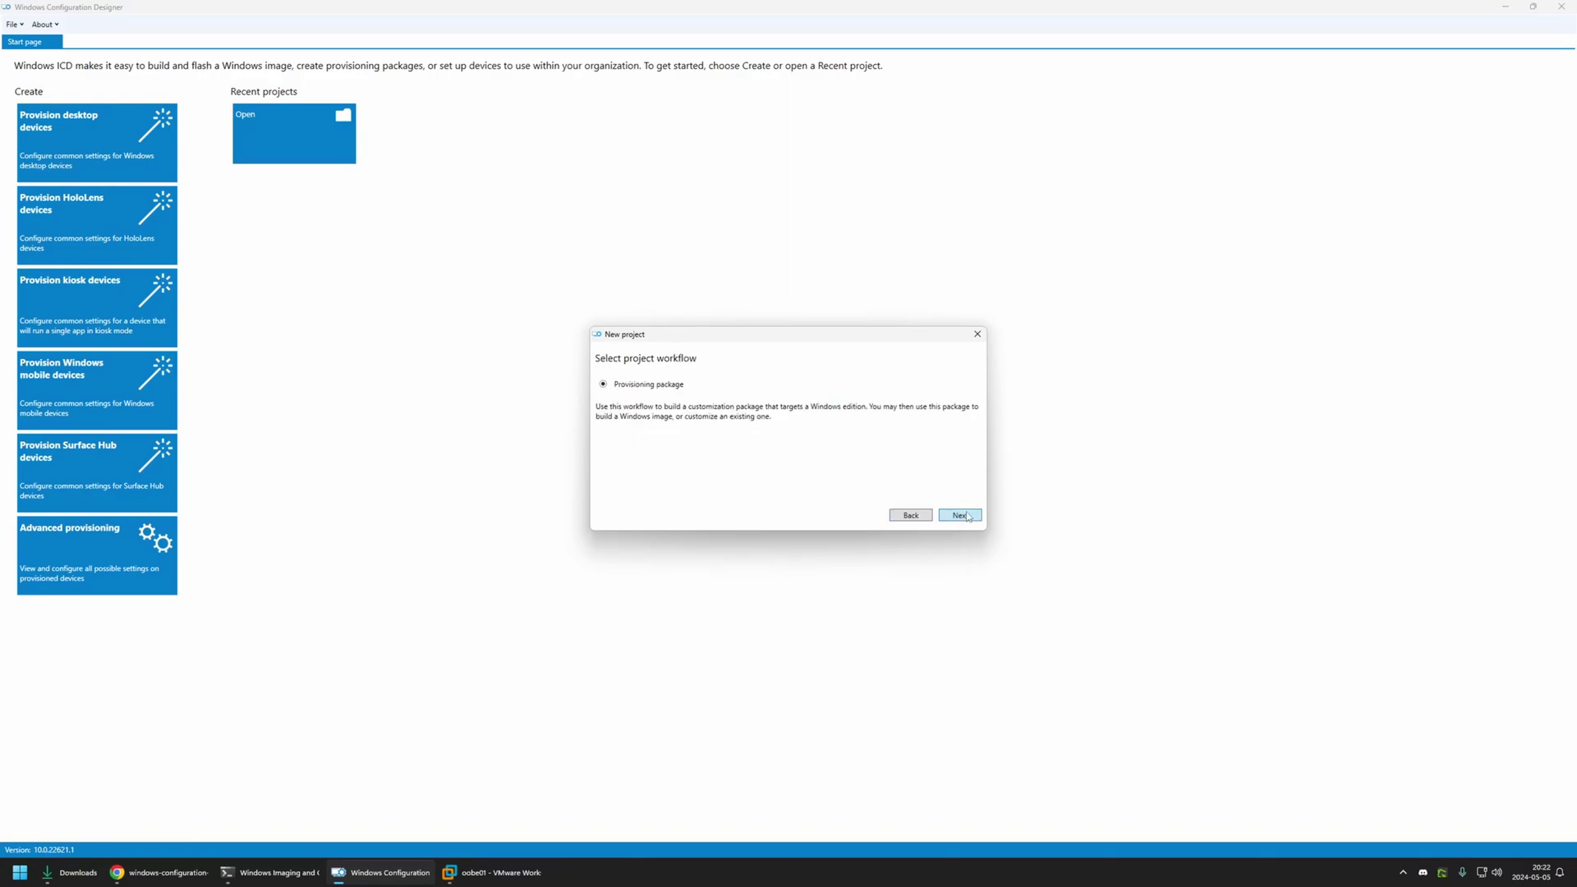
left_click(966, 515)
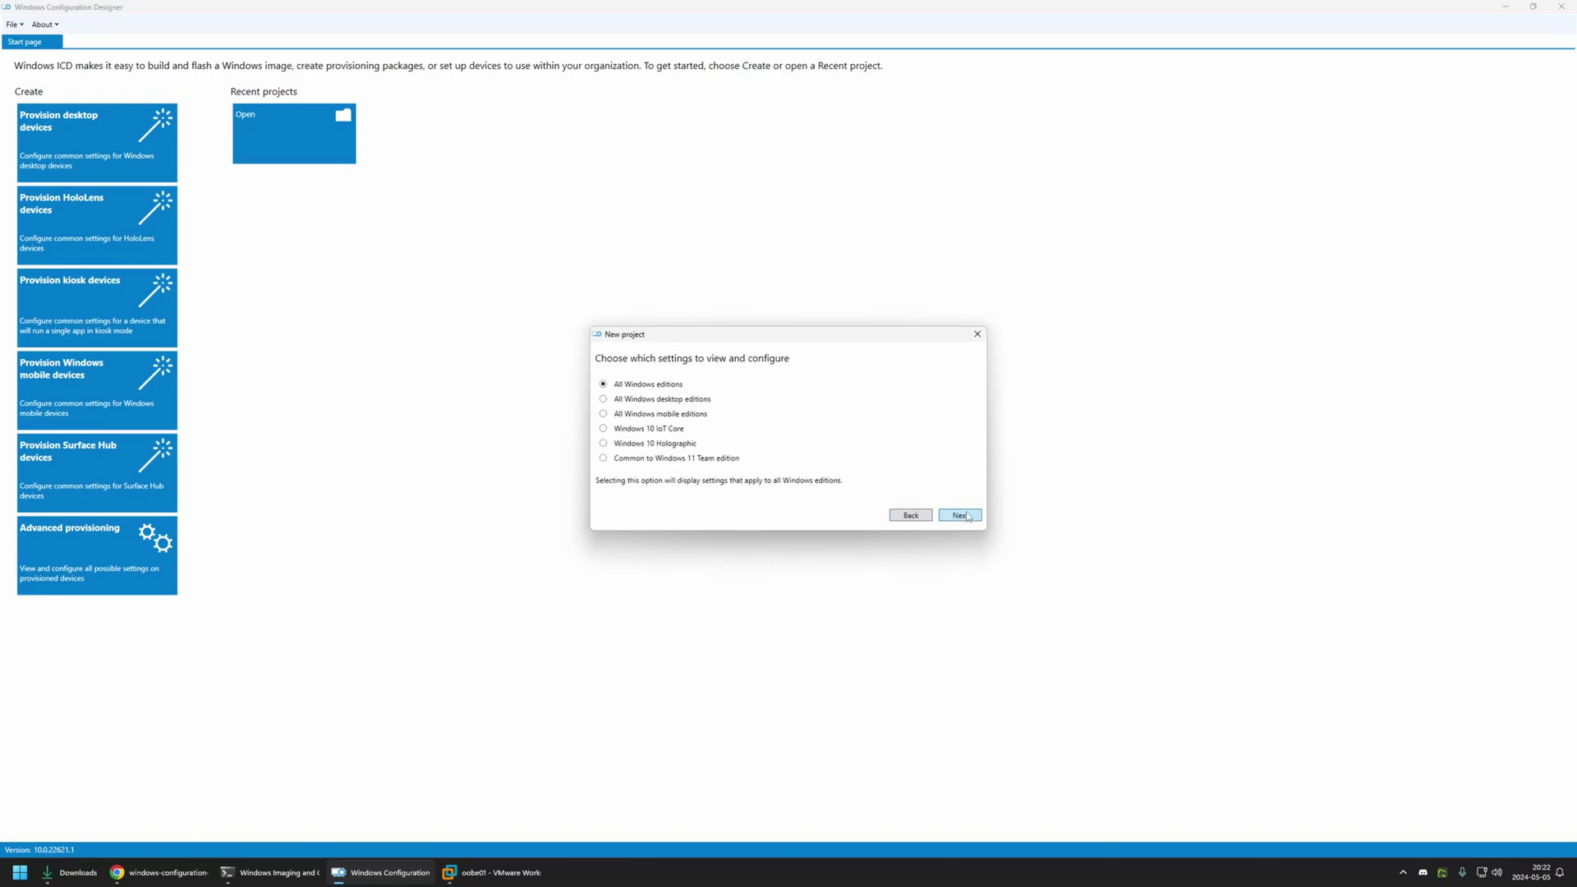
left_click(676, 403)
left_click(956, 515)
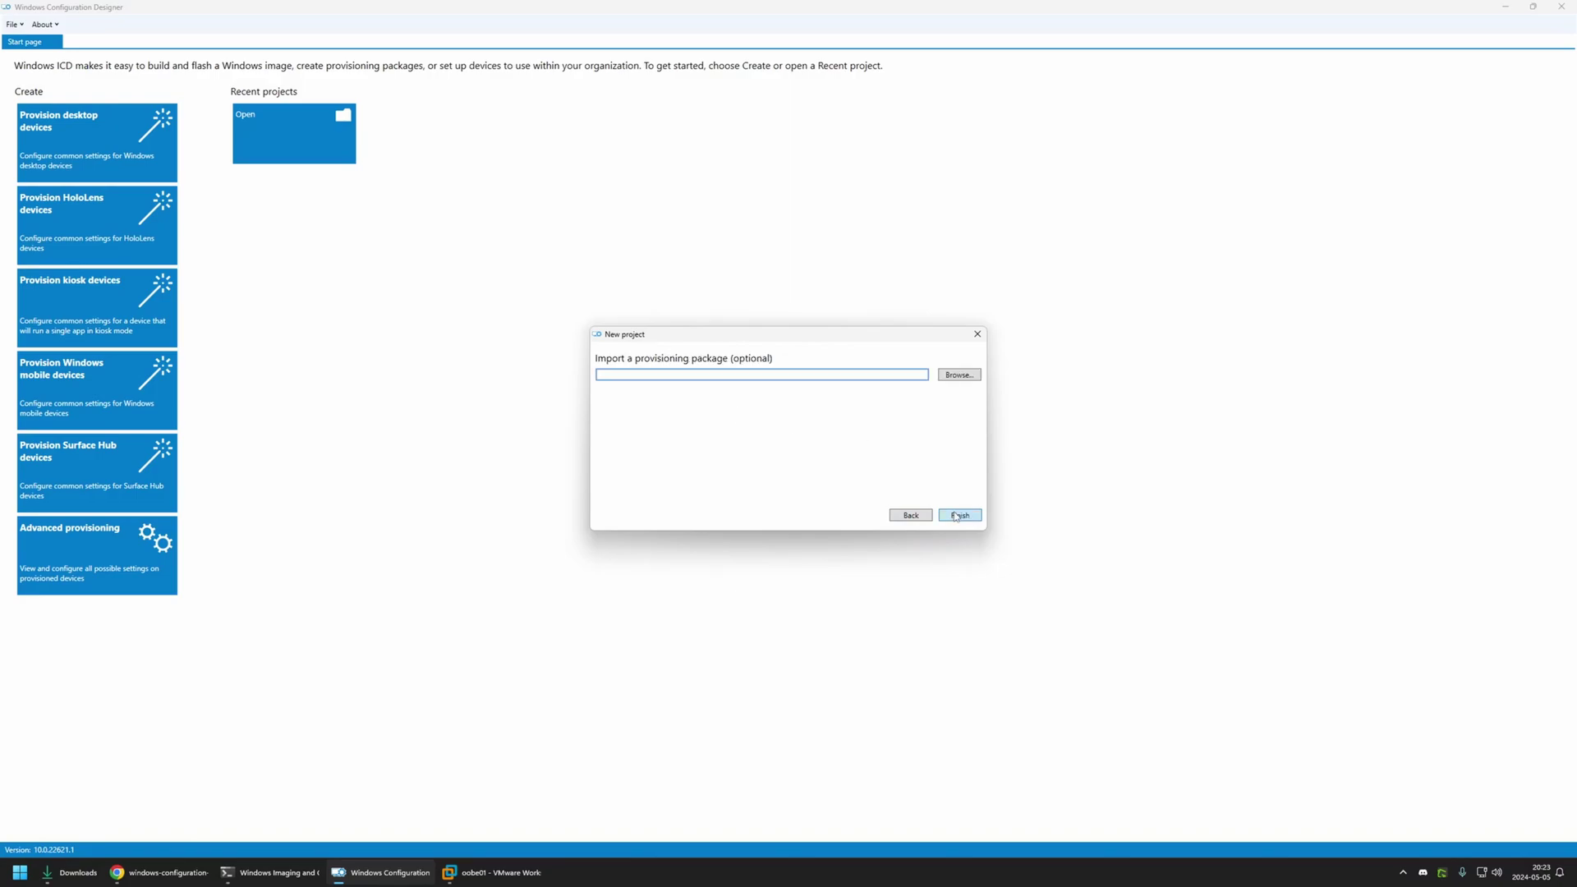
left_click(957, 515)
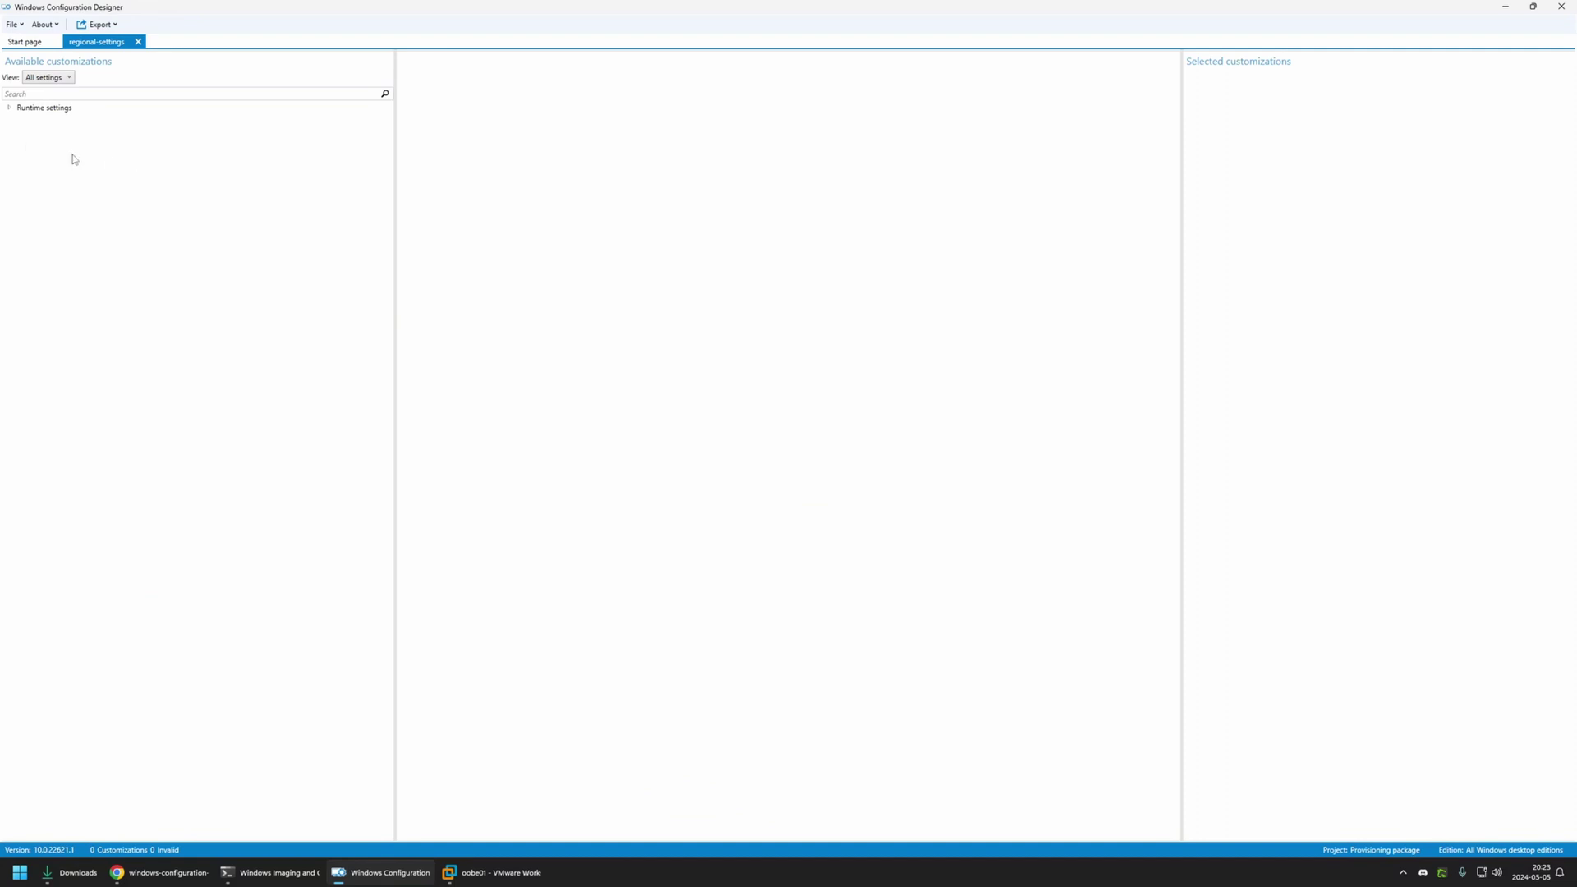
- Set HideOobe to TRUE in the OOBE desktop runtime settings
left_click(10, 108)
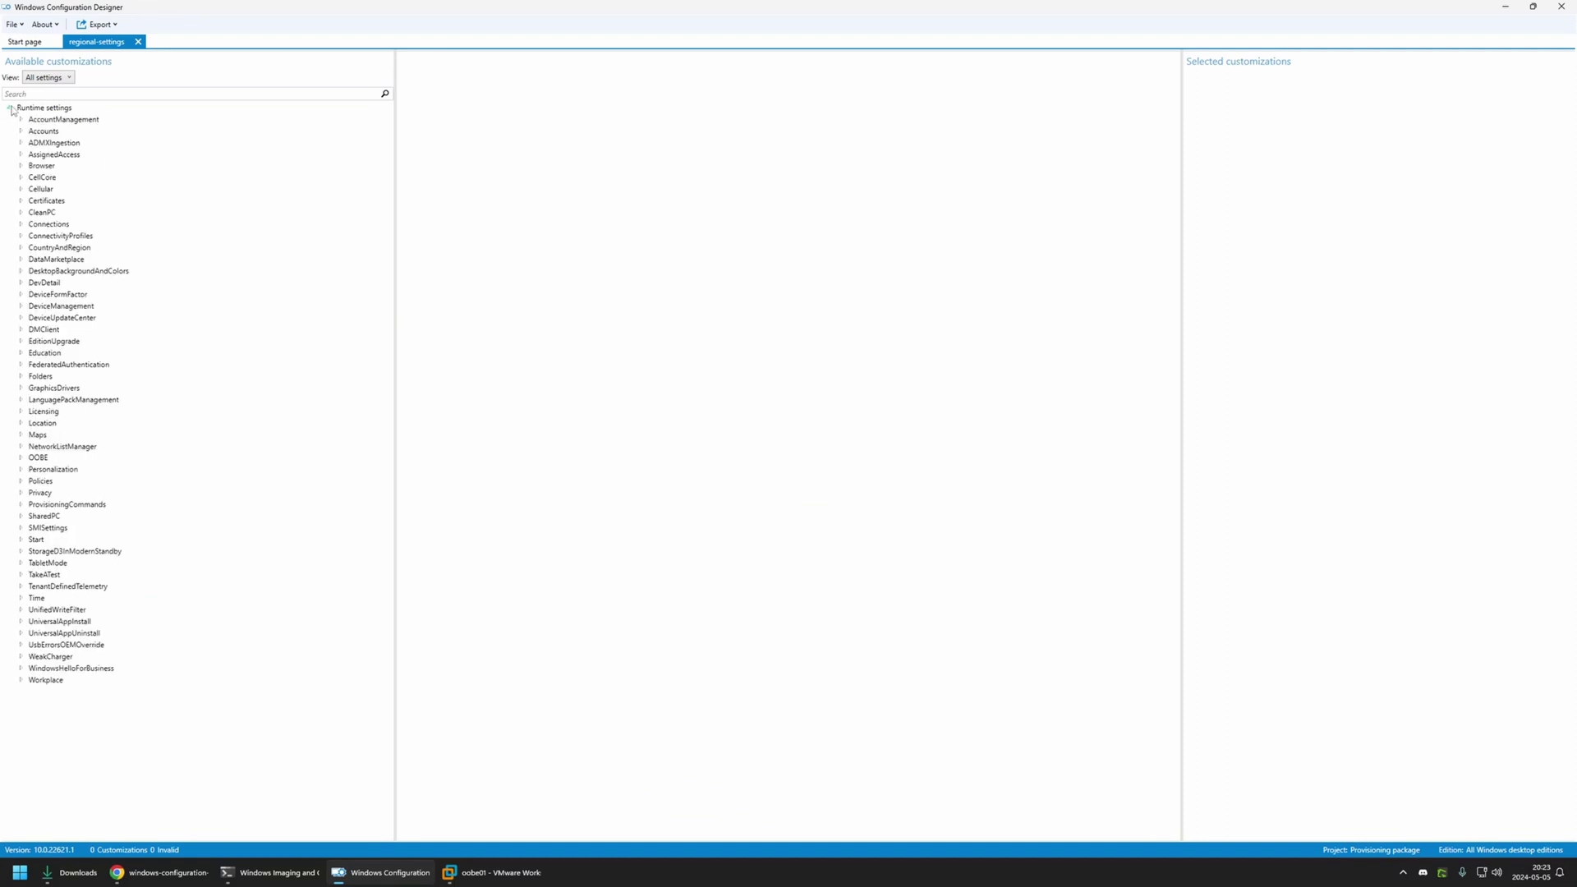
left_click(38, 460)
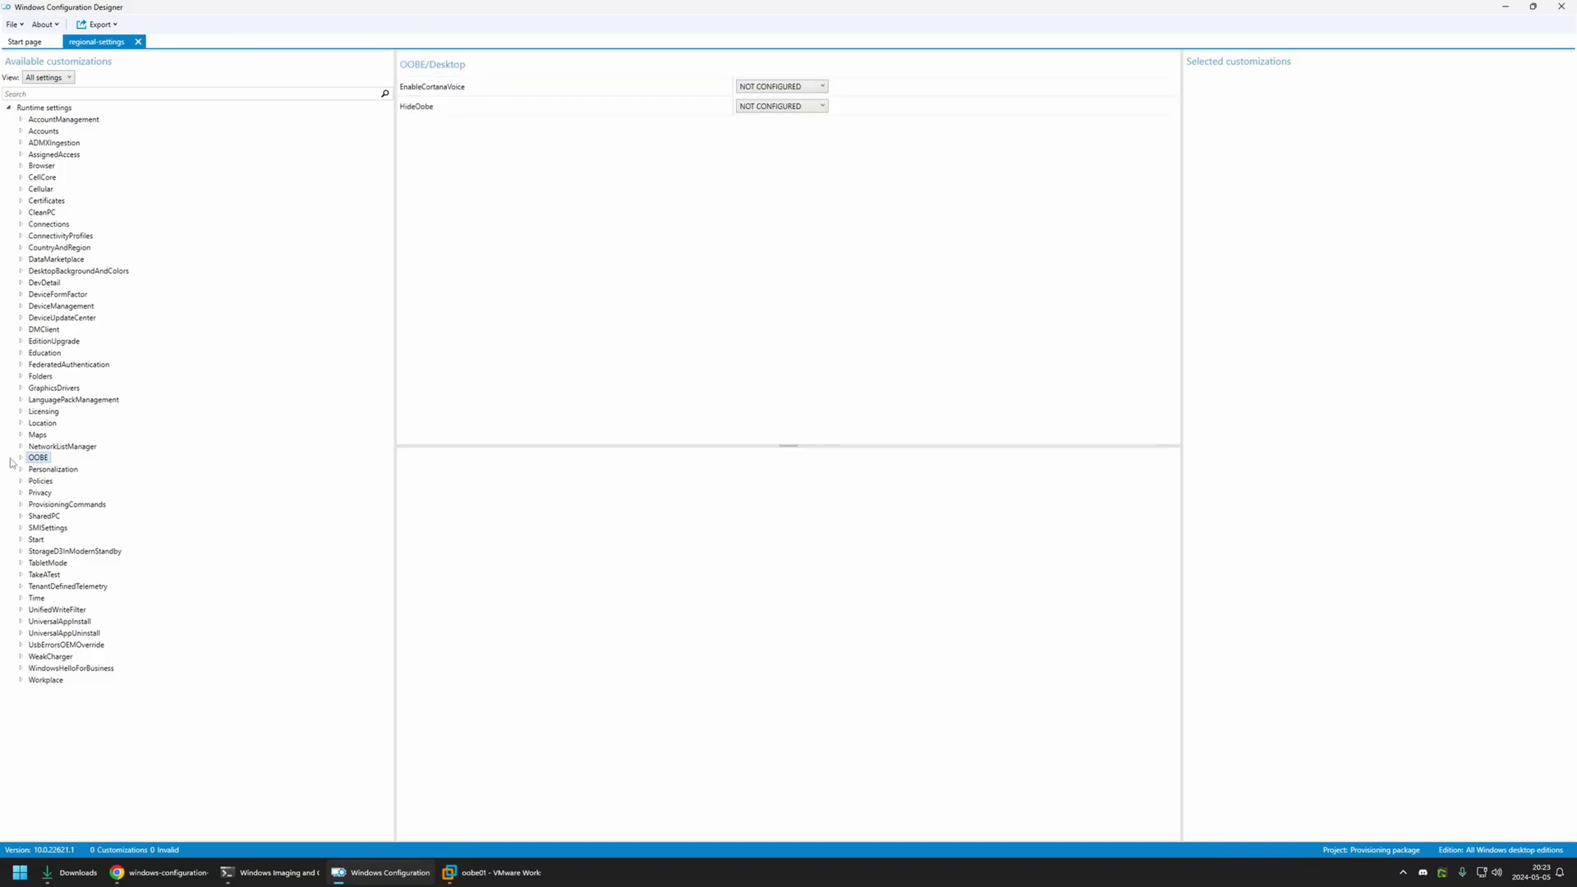
left_click(789, 106)
left_click(761, 141)
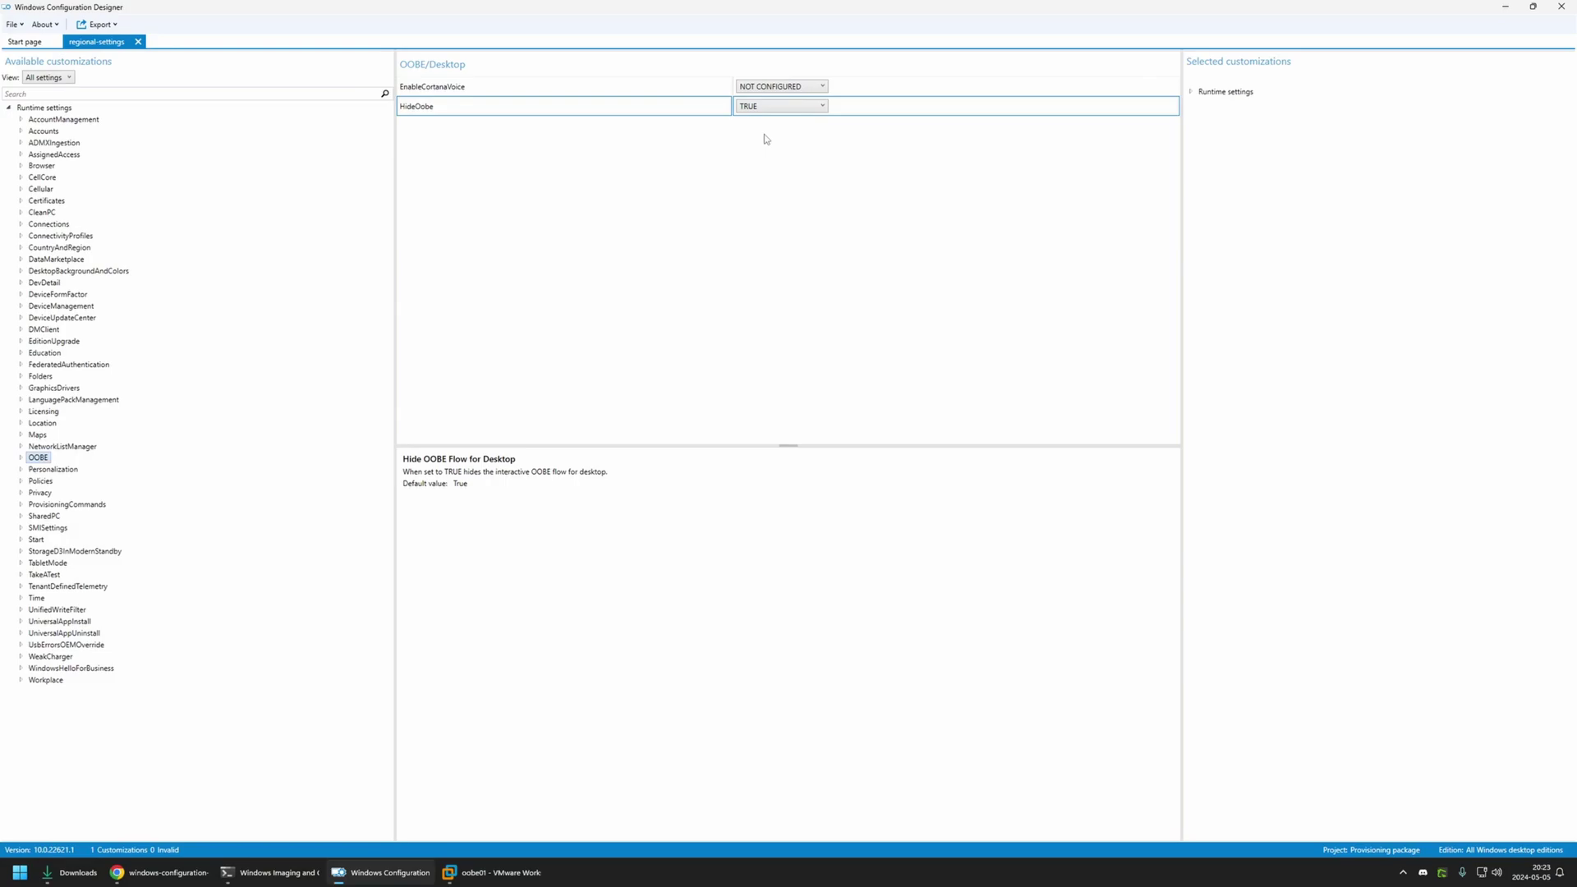
- Add desktop-provisioning.ps1, oobe-regional.ps1 and oobe-setup.ps1 from Downloads to the DeviceContext CommandFiles under ProvisioningCommands
left_click(21, 505)
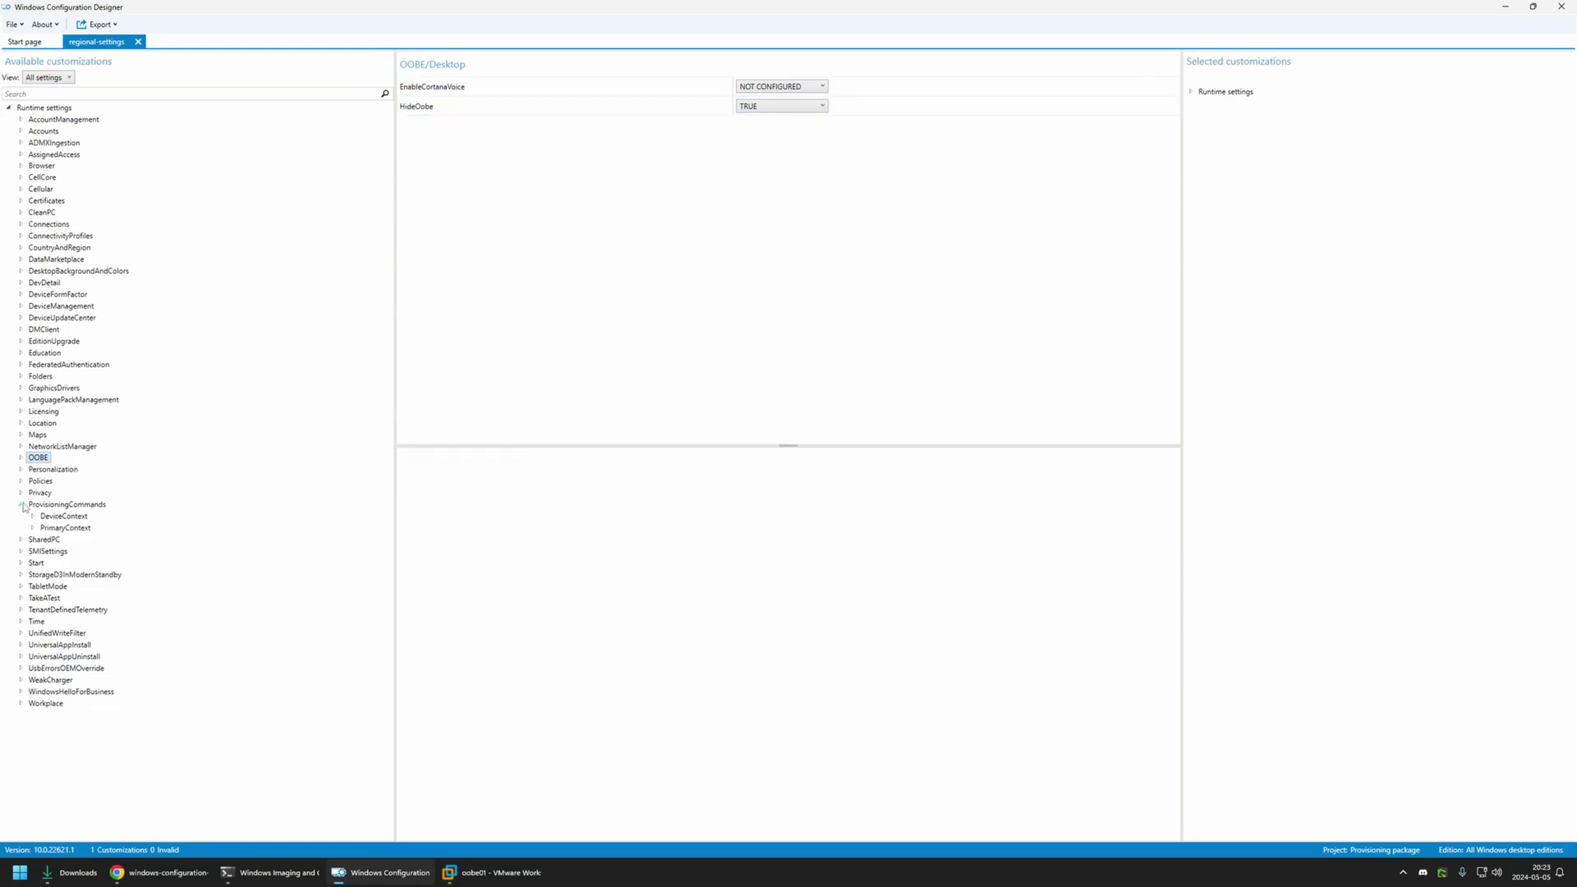
left_click(46, 517)
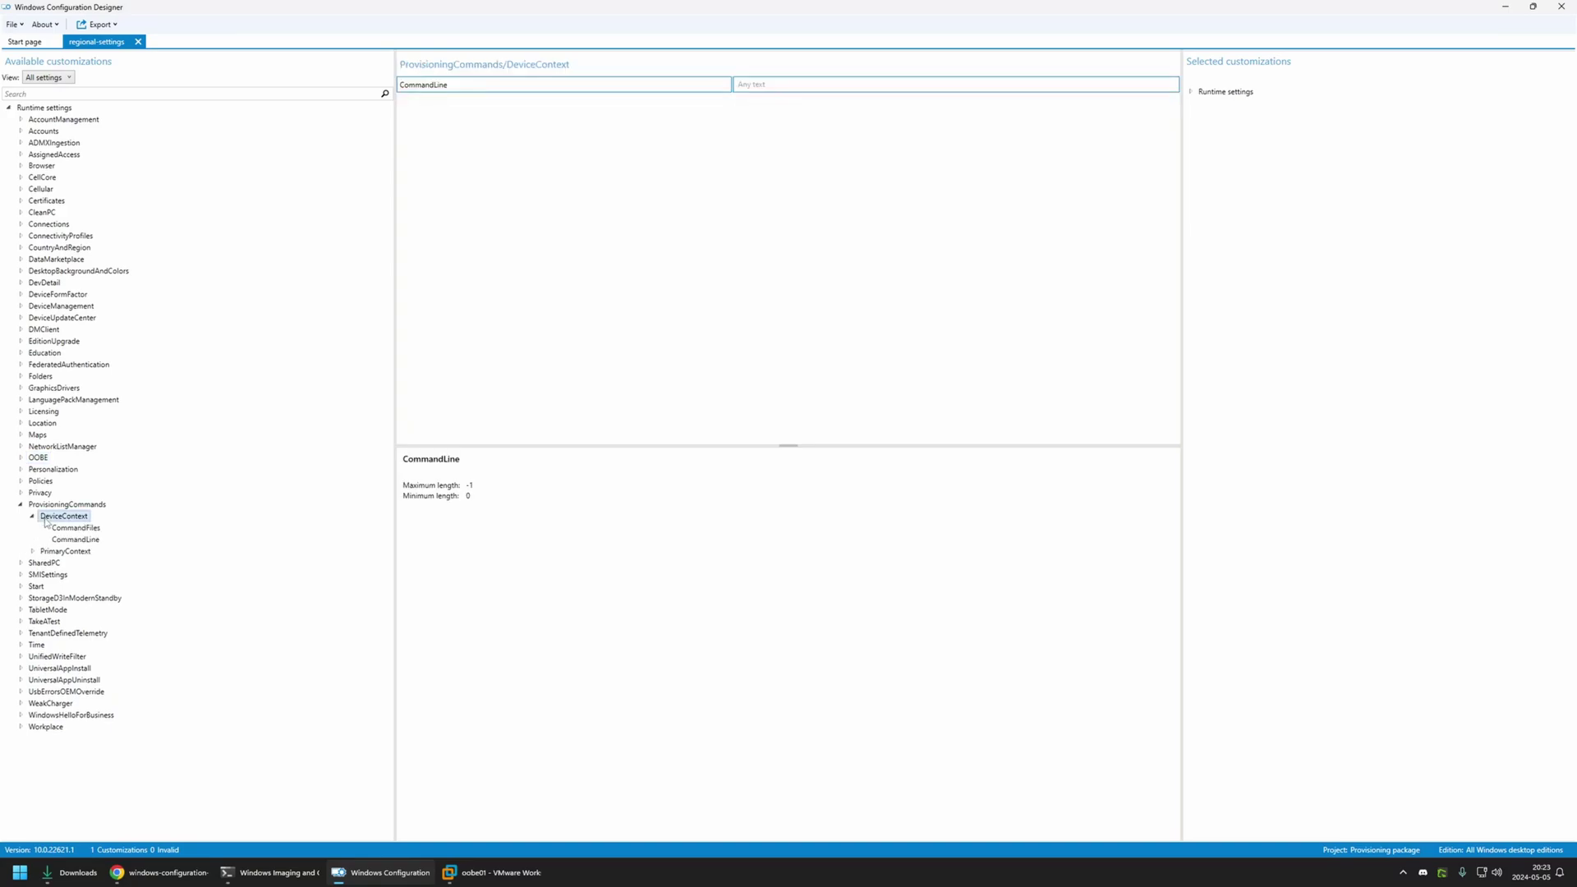
left_click(93, 529)
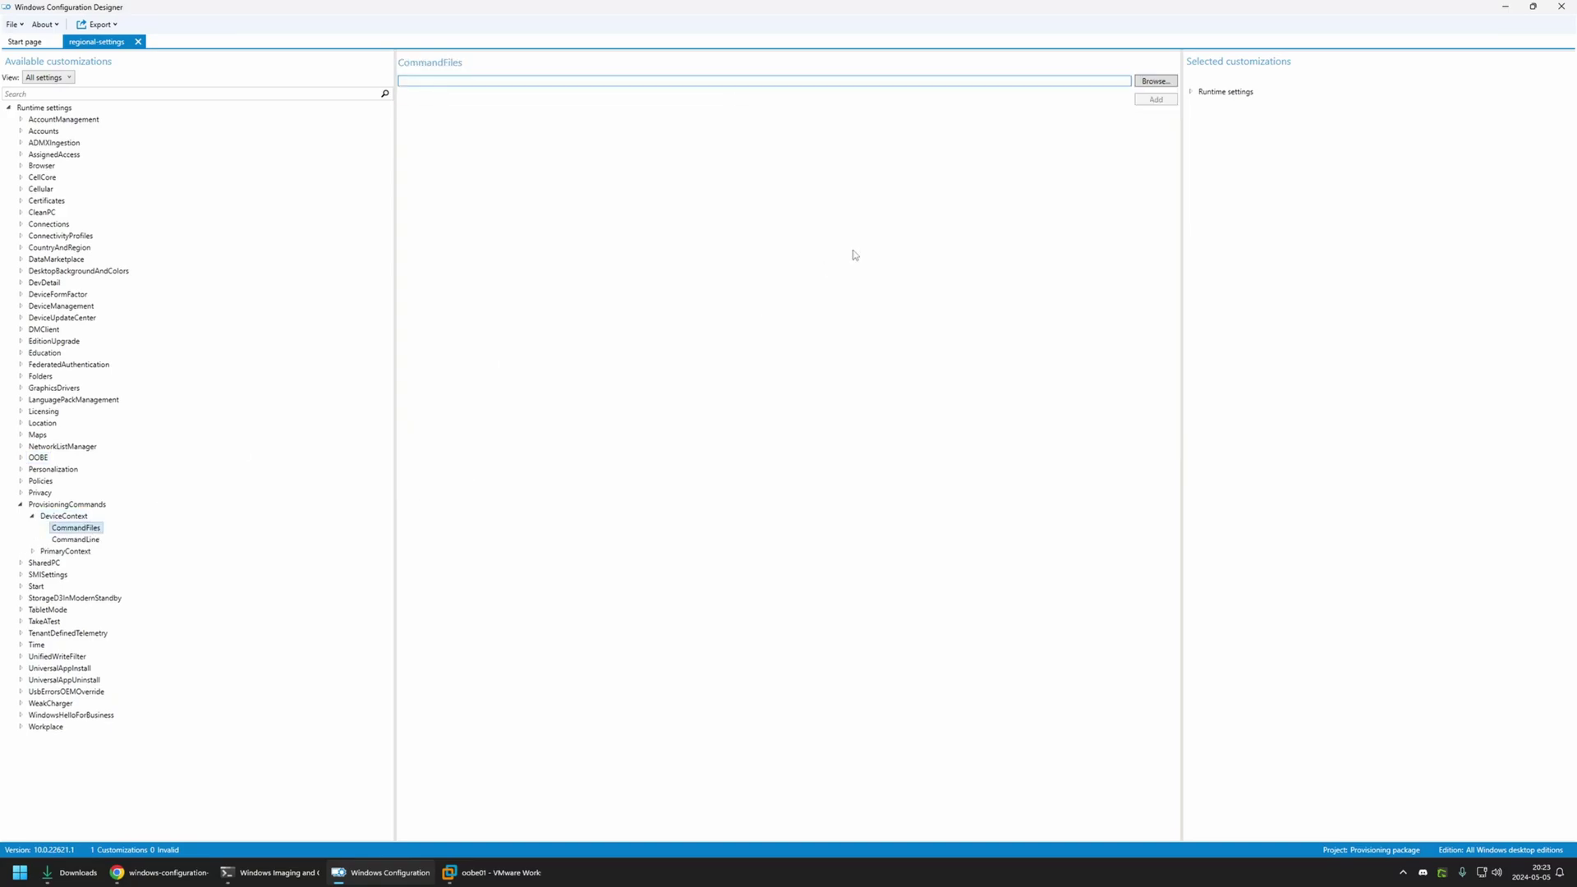
left_click(1154, 82)
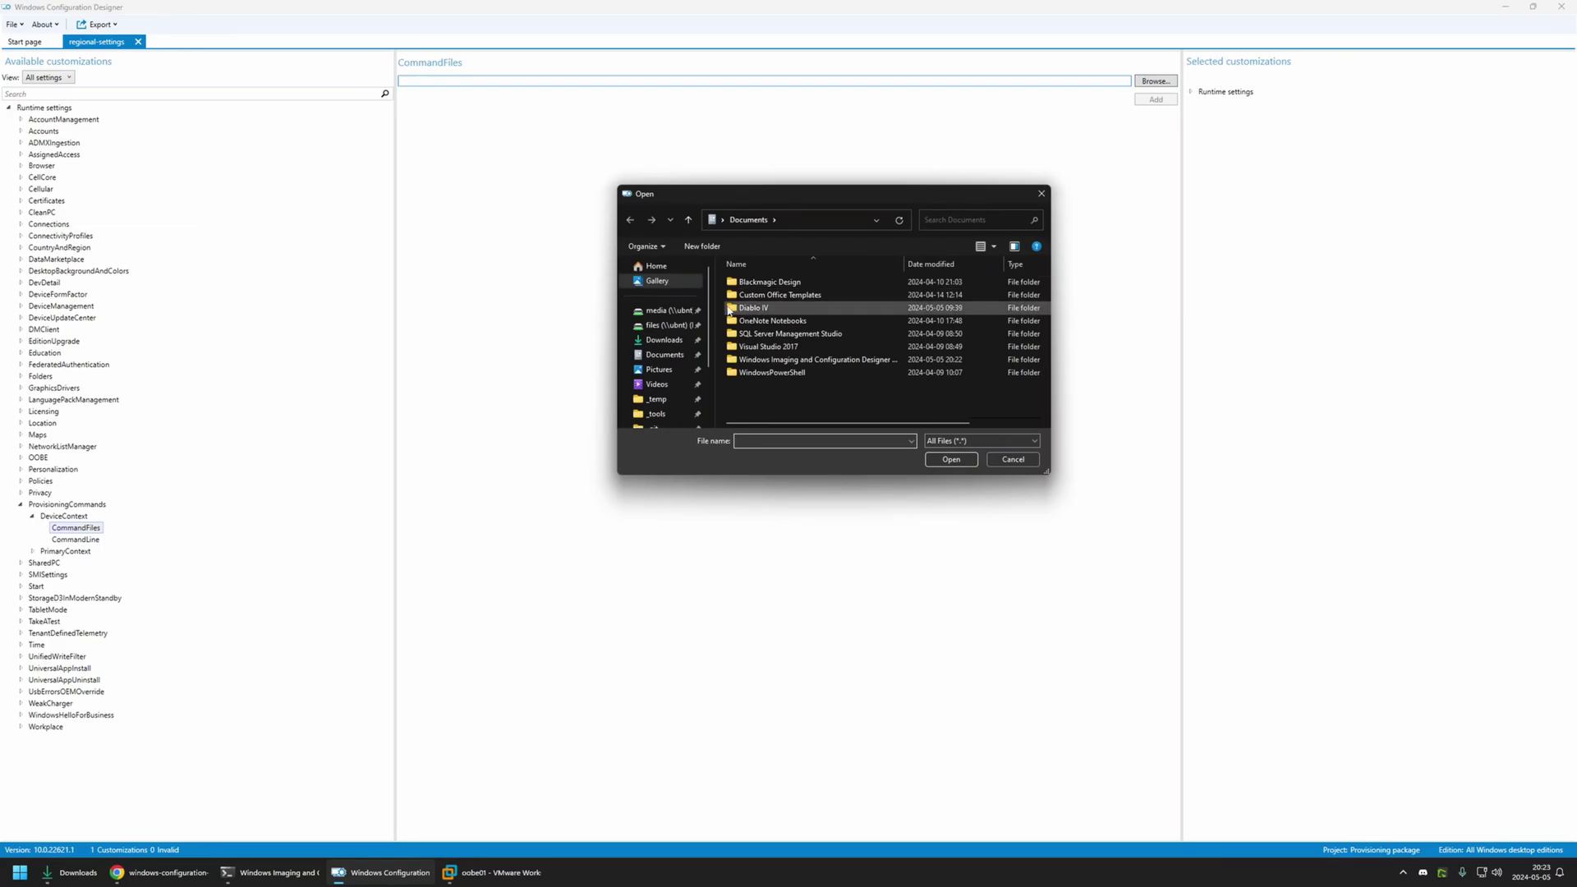
left_click(664, 339)
left_click_drag(810, 346, 755, 304)
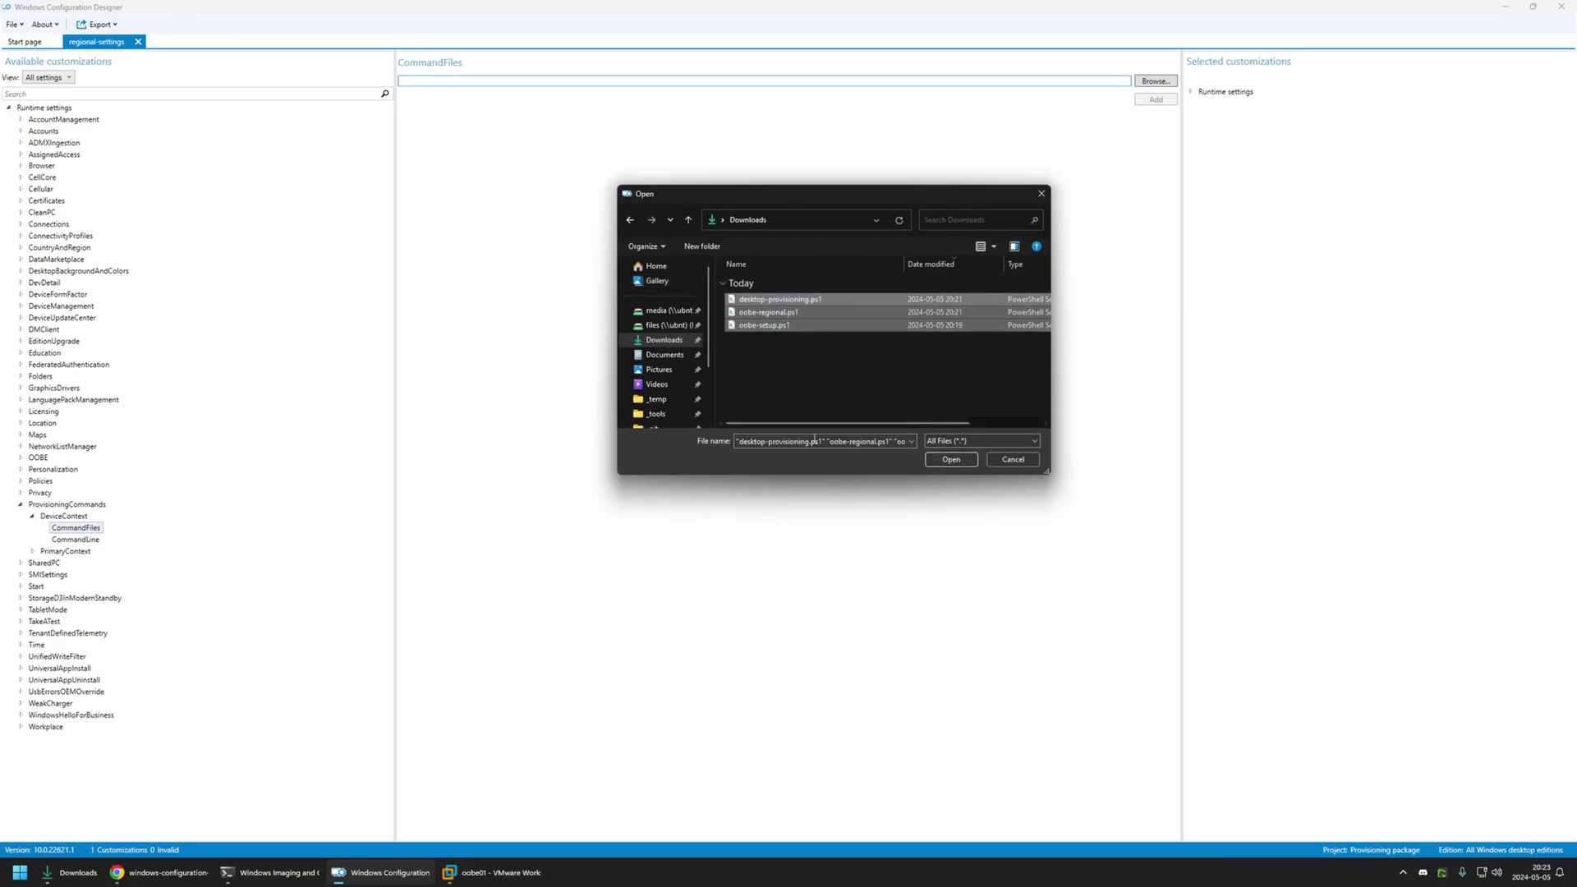
left_click(951, 460)
left_click(1153, 102)
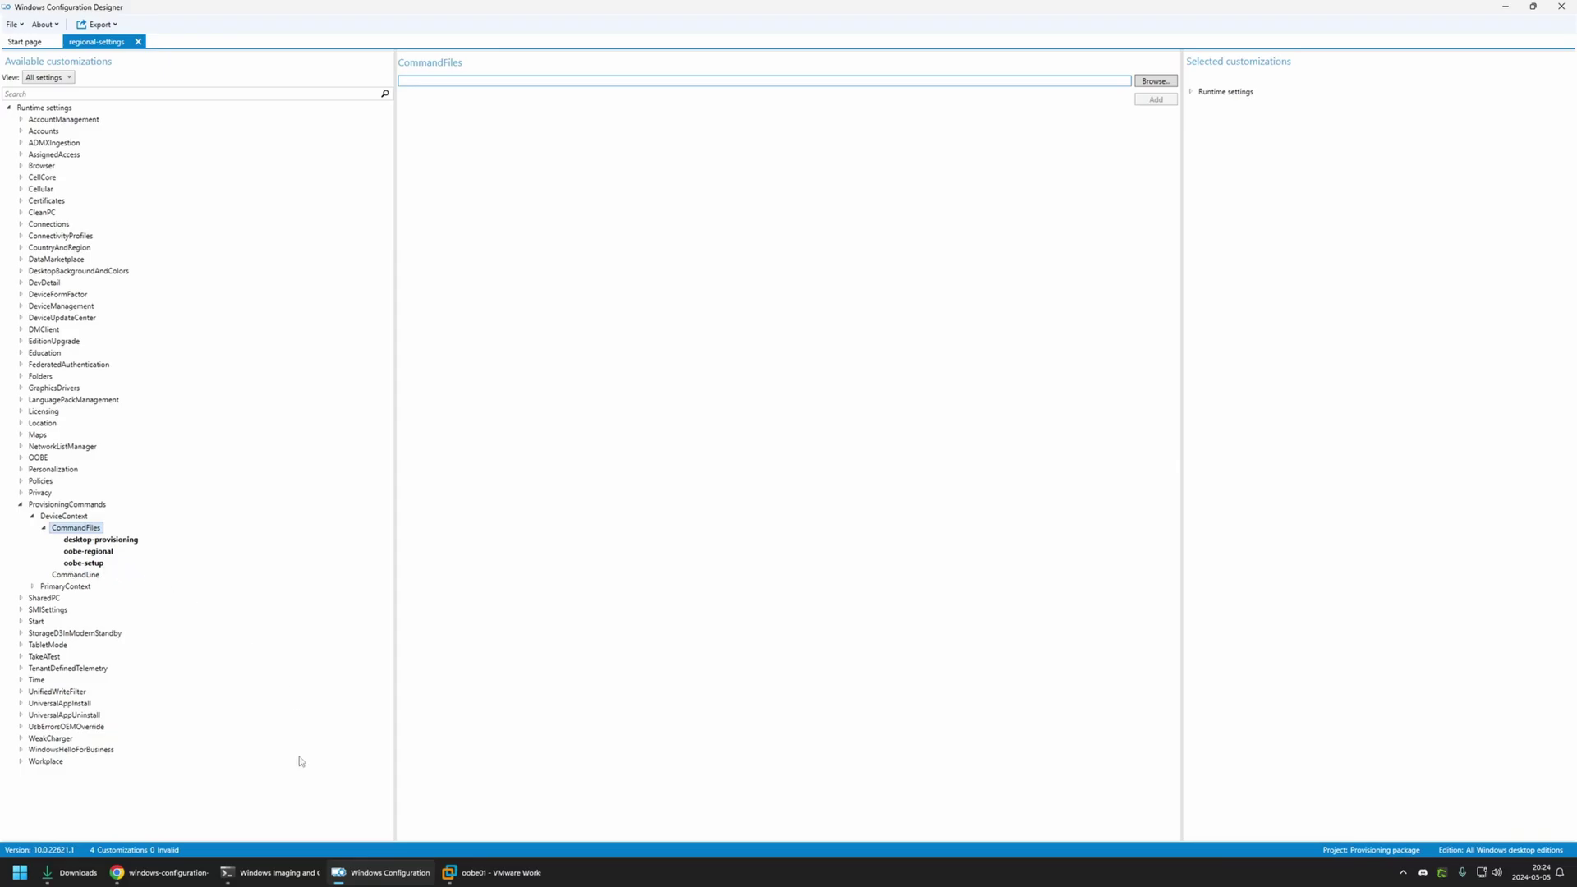
- In Chrome, return to the Configure regional settings folder on GitHub and copy the README's PowerShell command that executes oobe-setup.ps1
left_click(160, 872)
key("alt+Left")
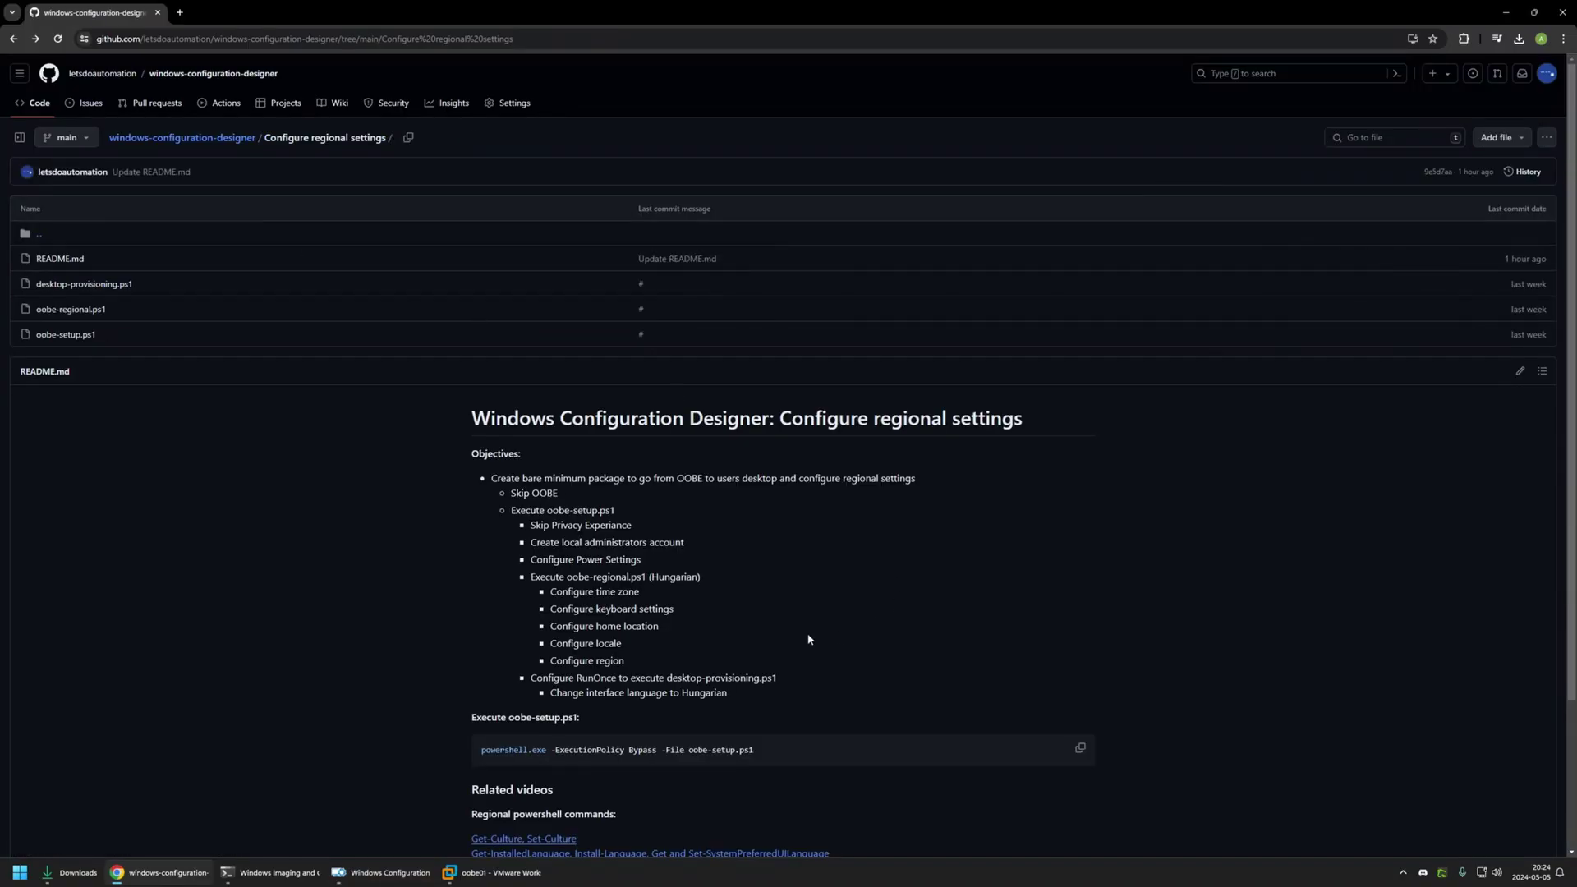
scroll(733, 633, "down", 1)
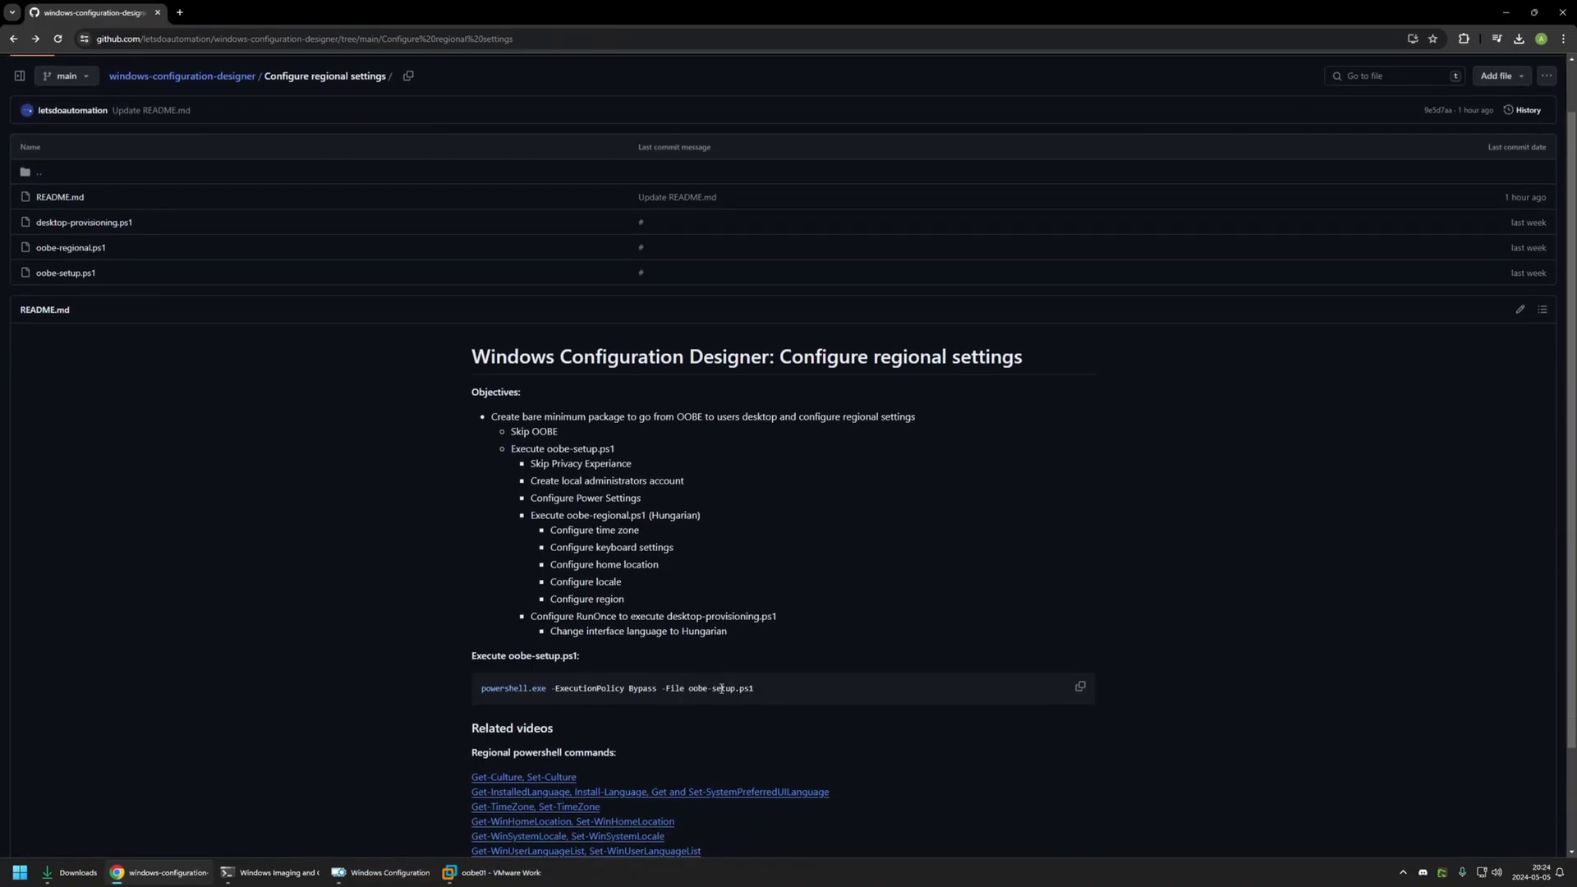
double_click(482, 693)
left_click_drag(555, 692, 754, 691)
left_click(754, 696)
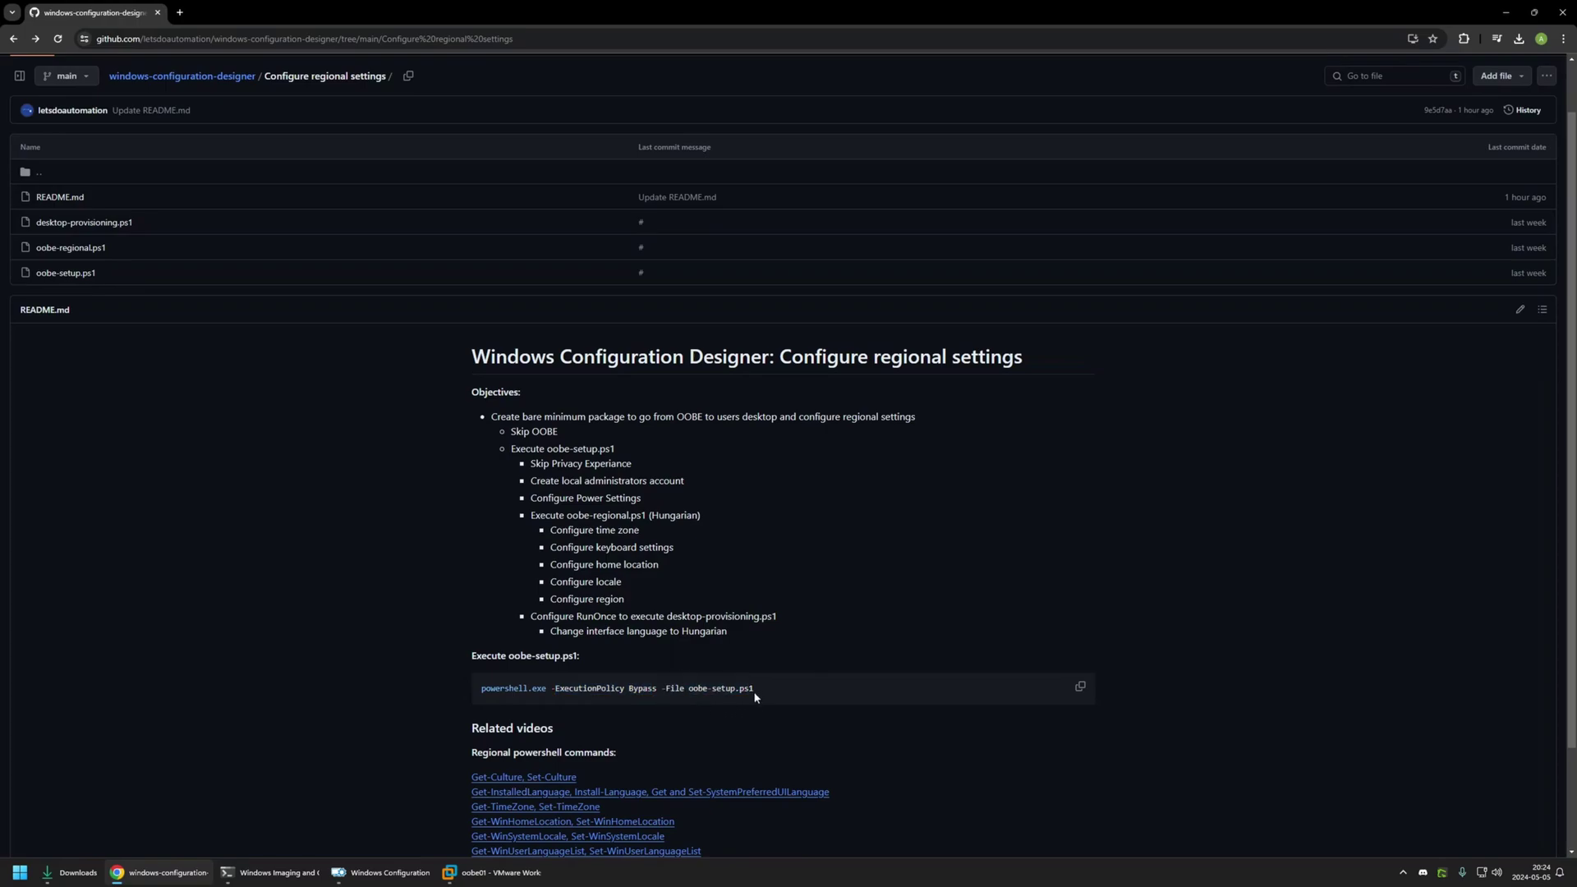
left_click(1078, 688)
- Back in Windows Configuration Designer, set the DeviceContext CommandLine to "powershell.exe -ExecutionPolicy Bypass -File oobe-setup.ps1"
left_click(383, 870)
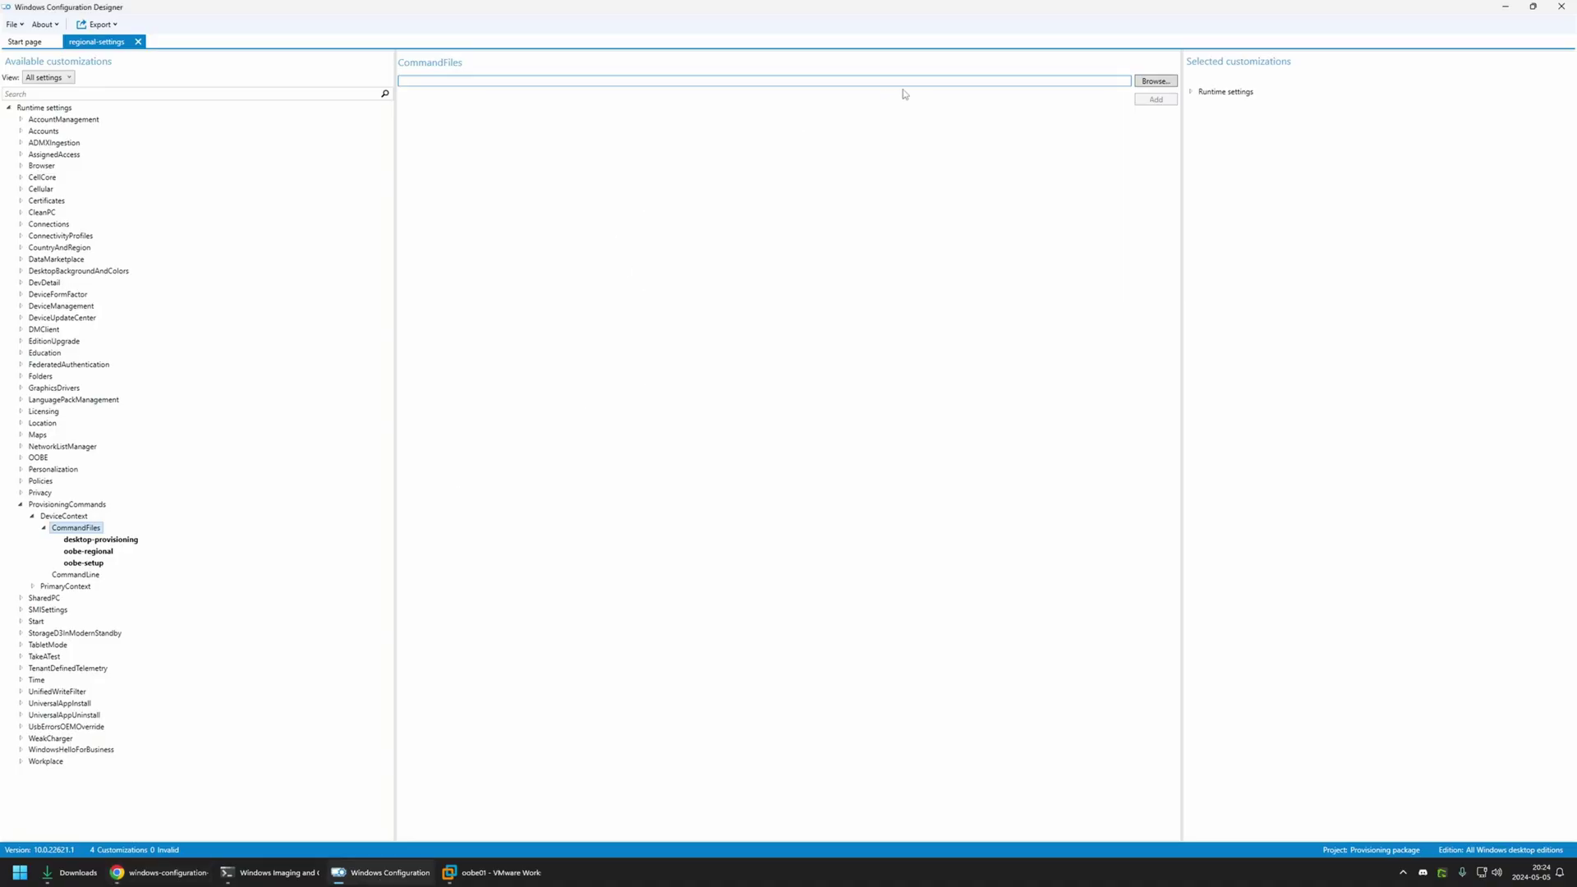
left_click(82, 578)
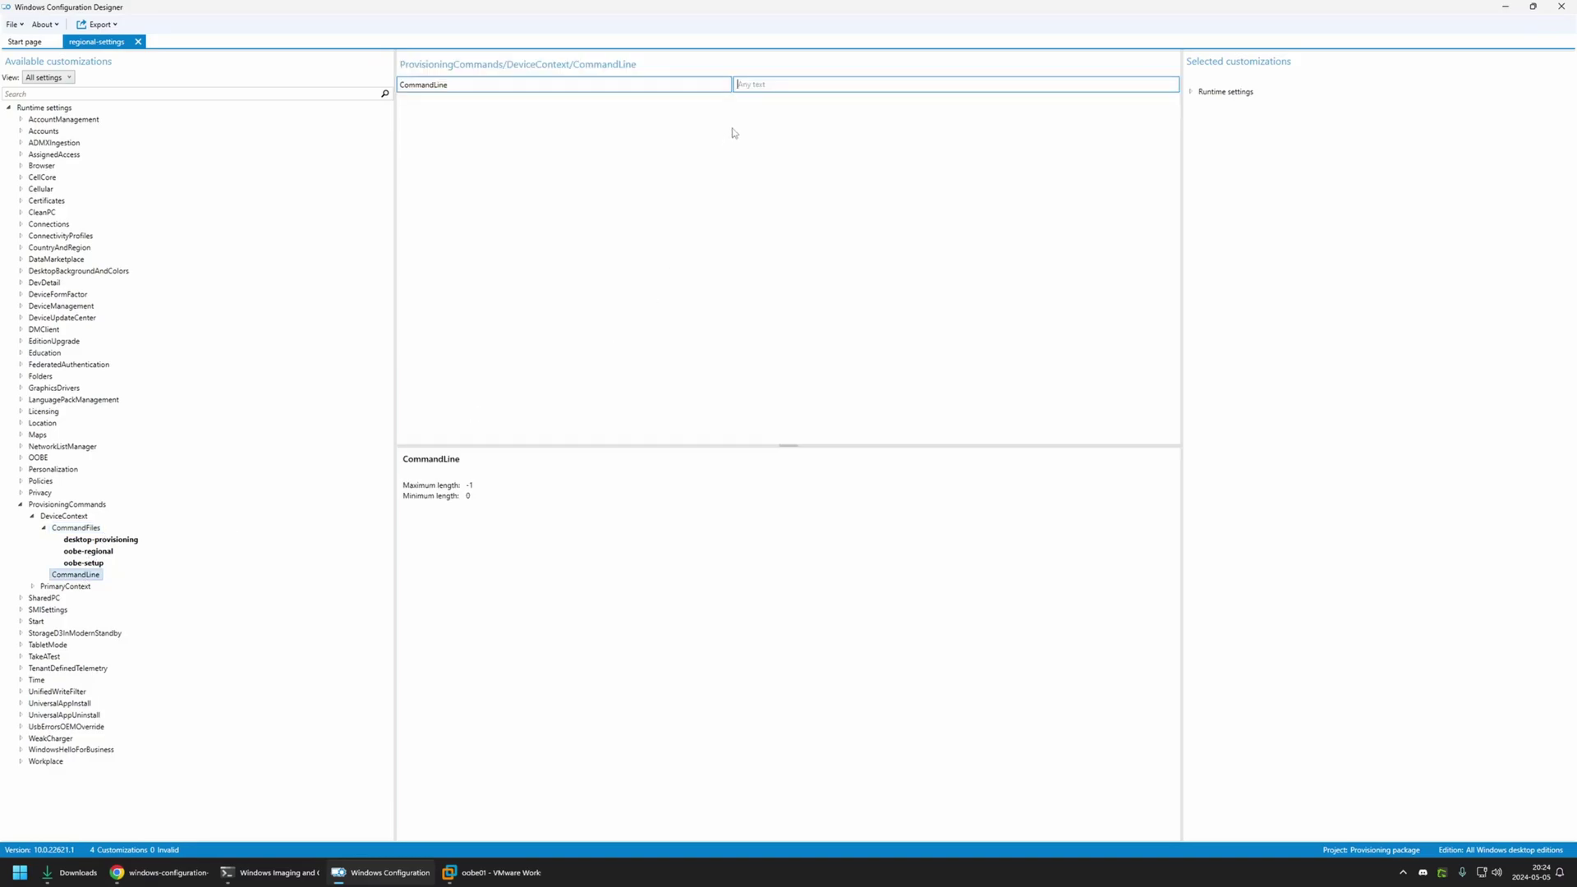
left_click(778, 85)
key("ctrl+v")
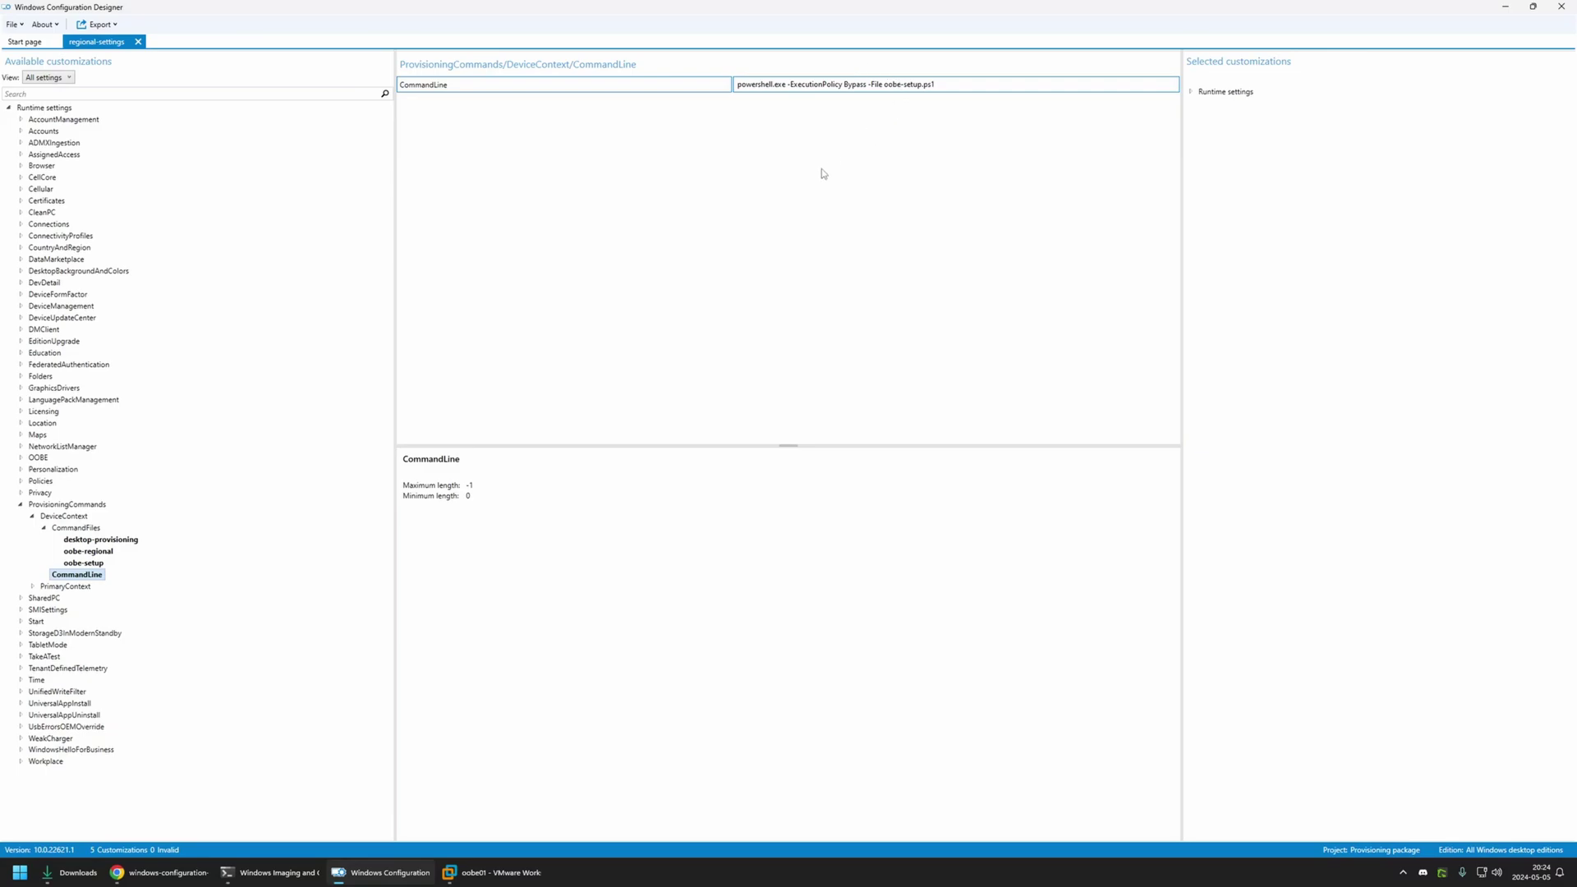
- Export the project as a provisioning package named regional-settings, keeping the default build options, and build it
left_click(92, 25)
left_click(107, 39)
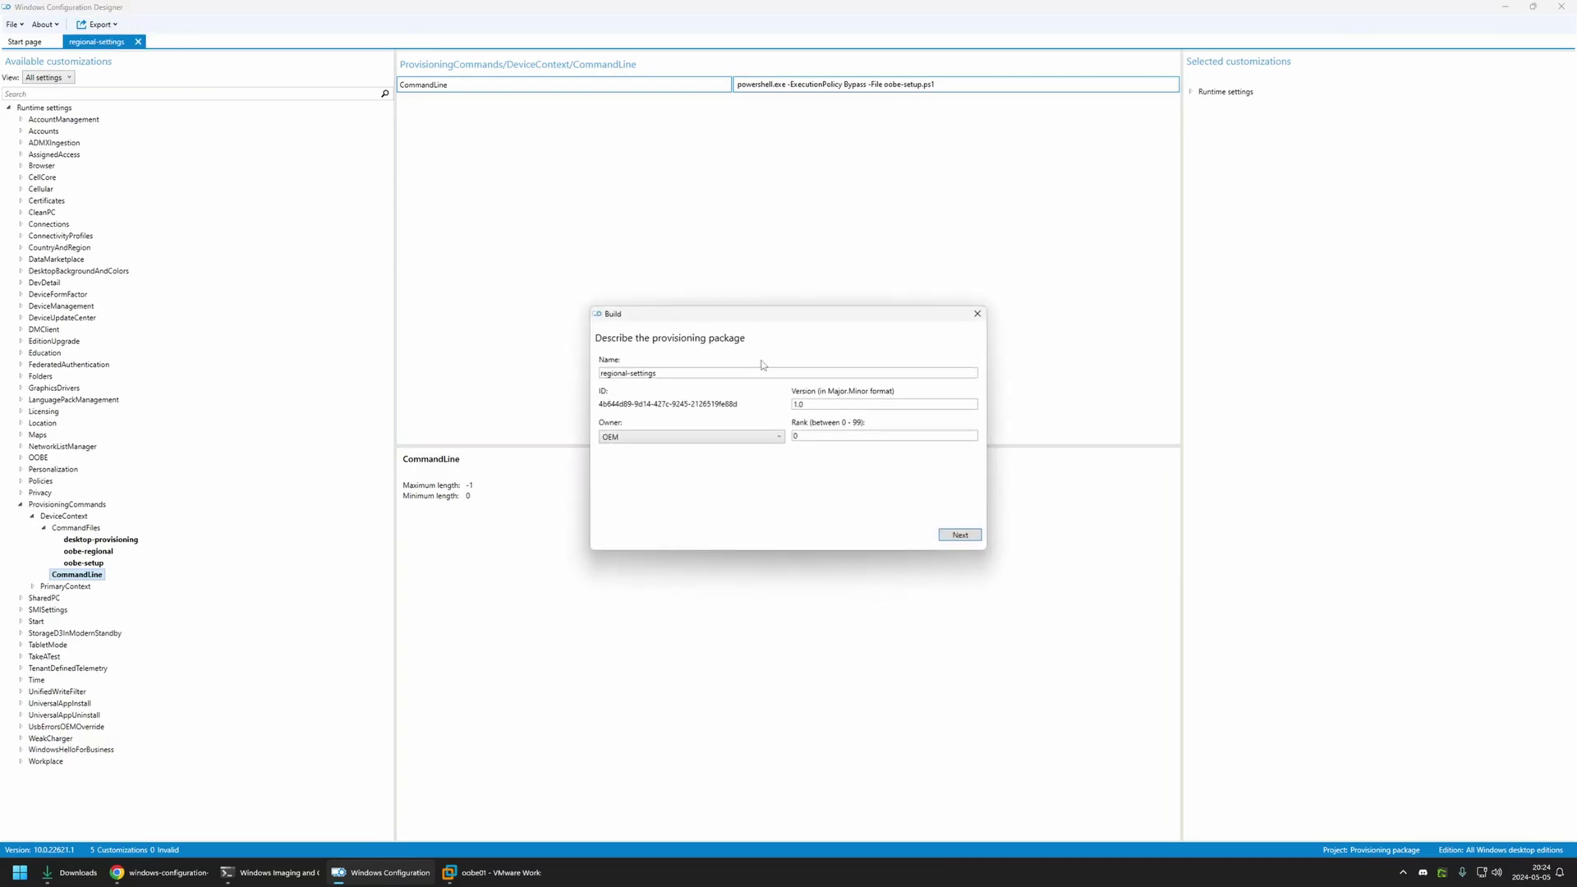
left_click(955, 534)
left_click(957, 535)
left_click(957, 534)
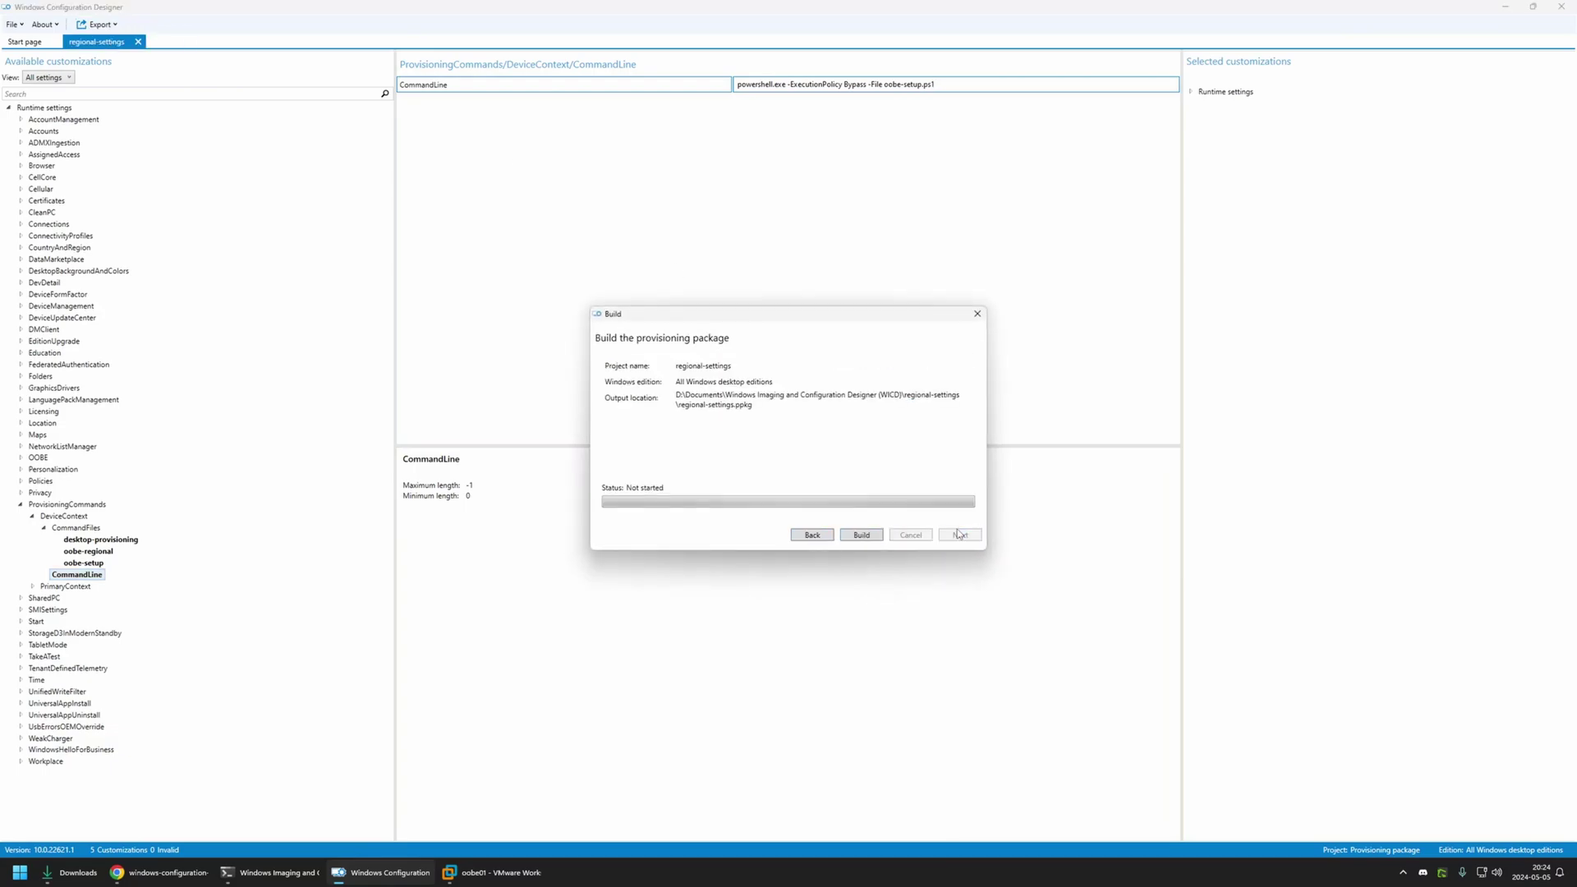
left_click(862, 534)
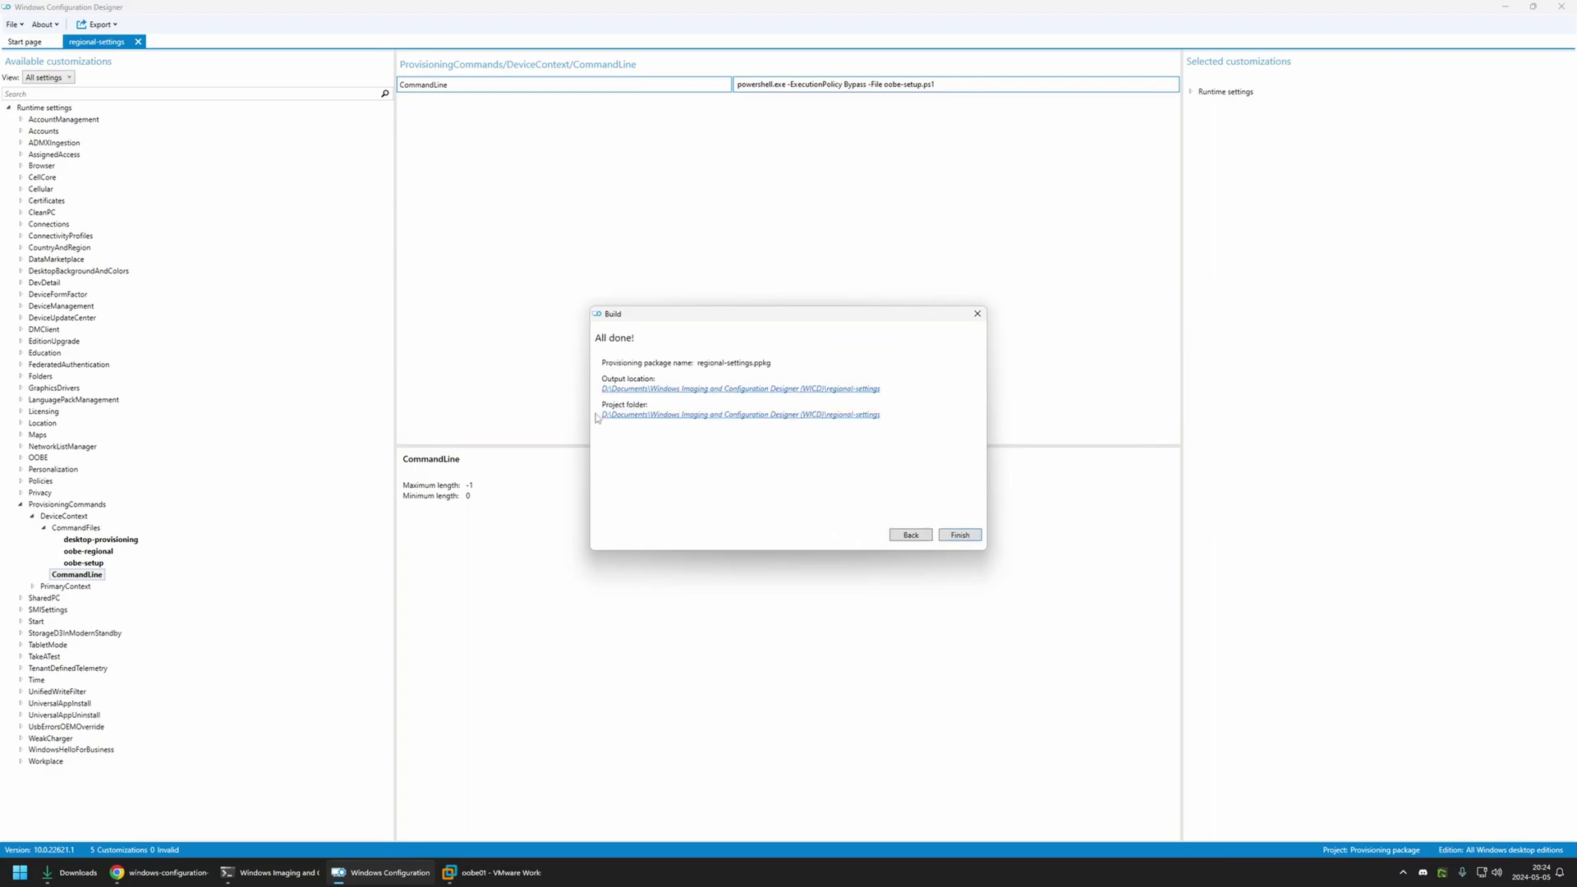
- Open the build's output folder and copy regional-settings.ppkg to the usb (E:) drive
left_click(637, 390)
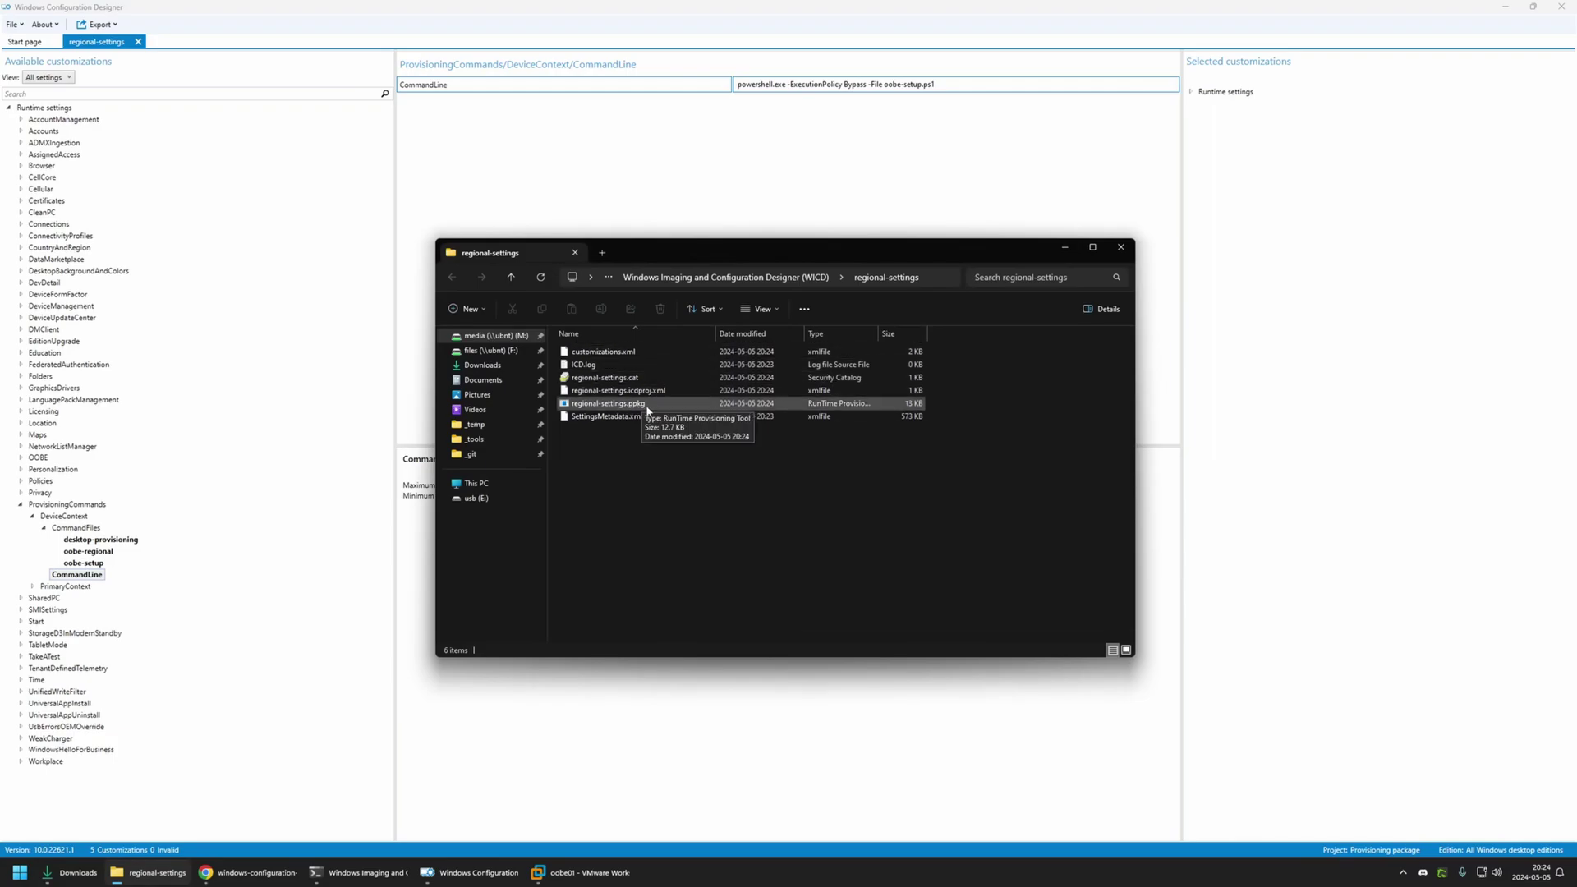
right_click(626, 410)
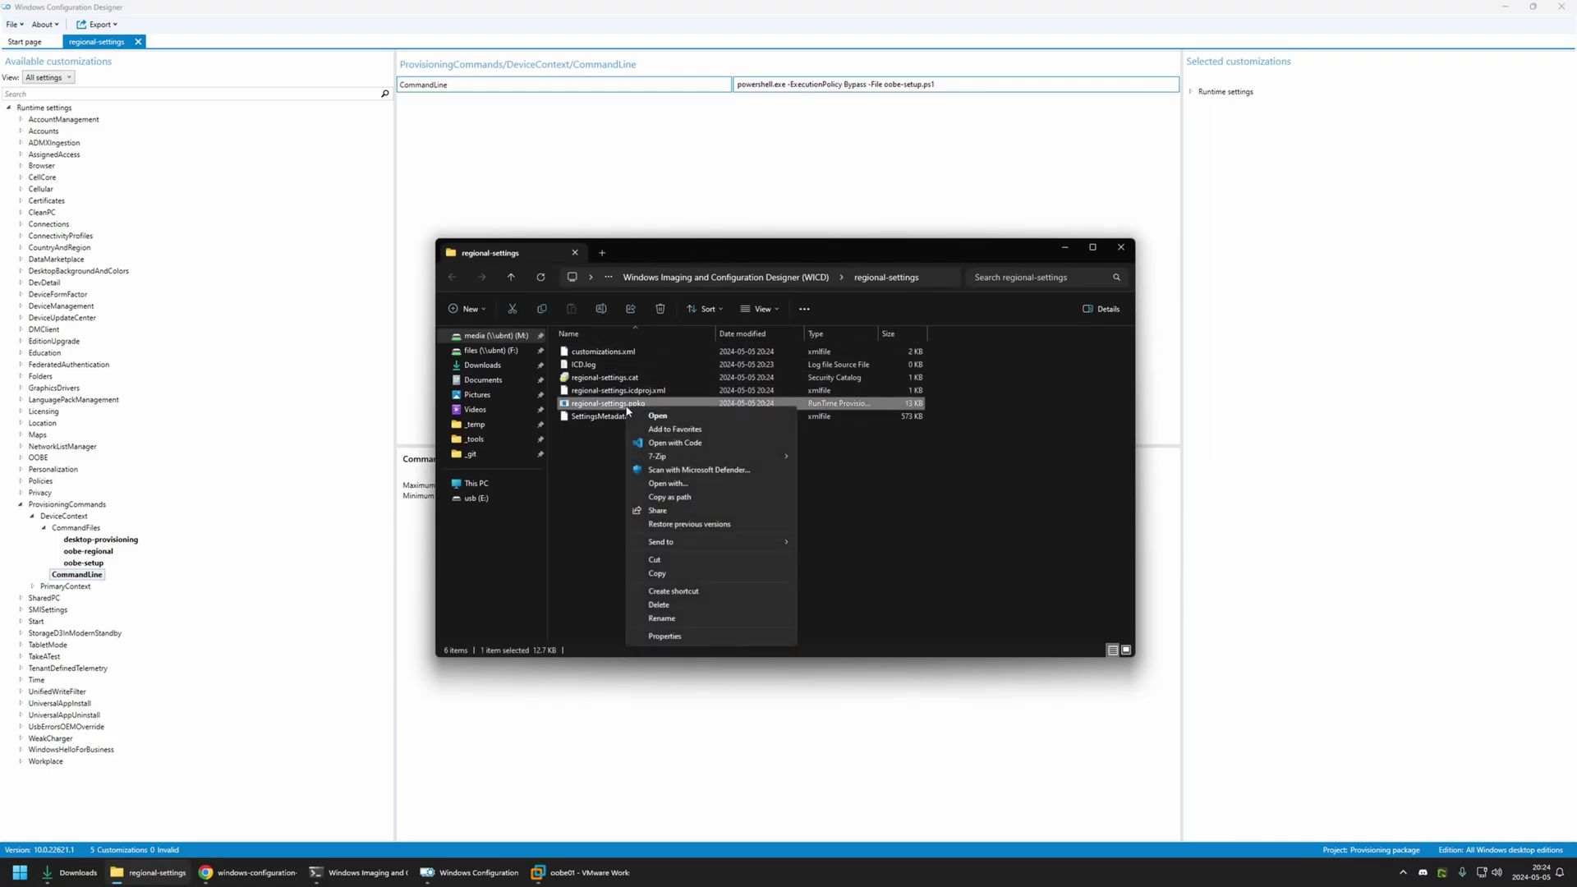
left_click(669, 574)
left_click(497, 500)
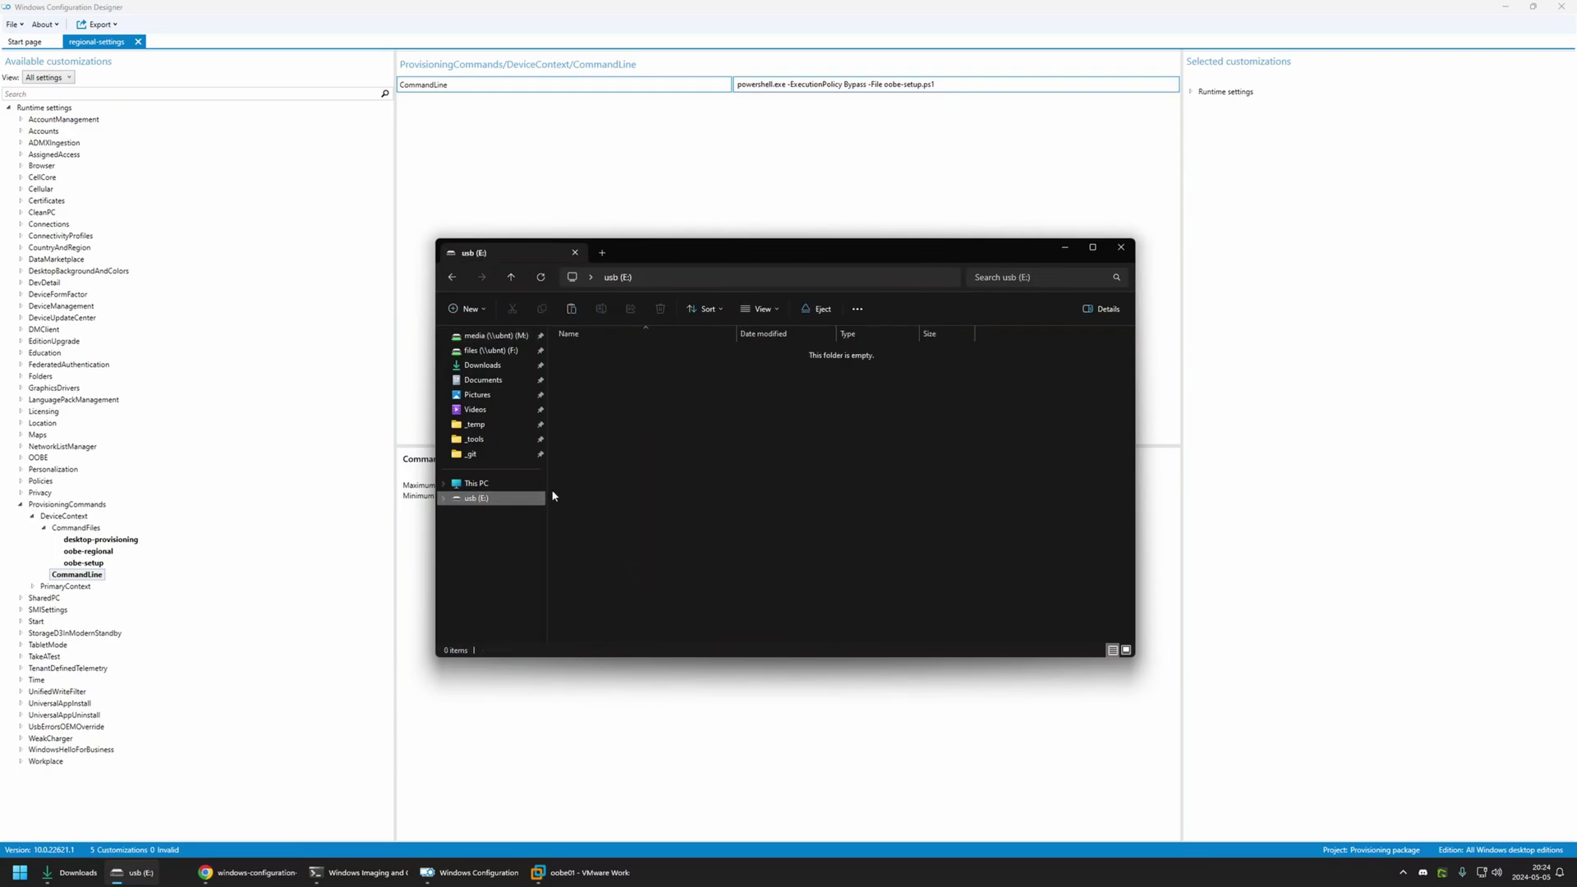
right_click(576, 357)
left_click(610, 443)
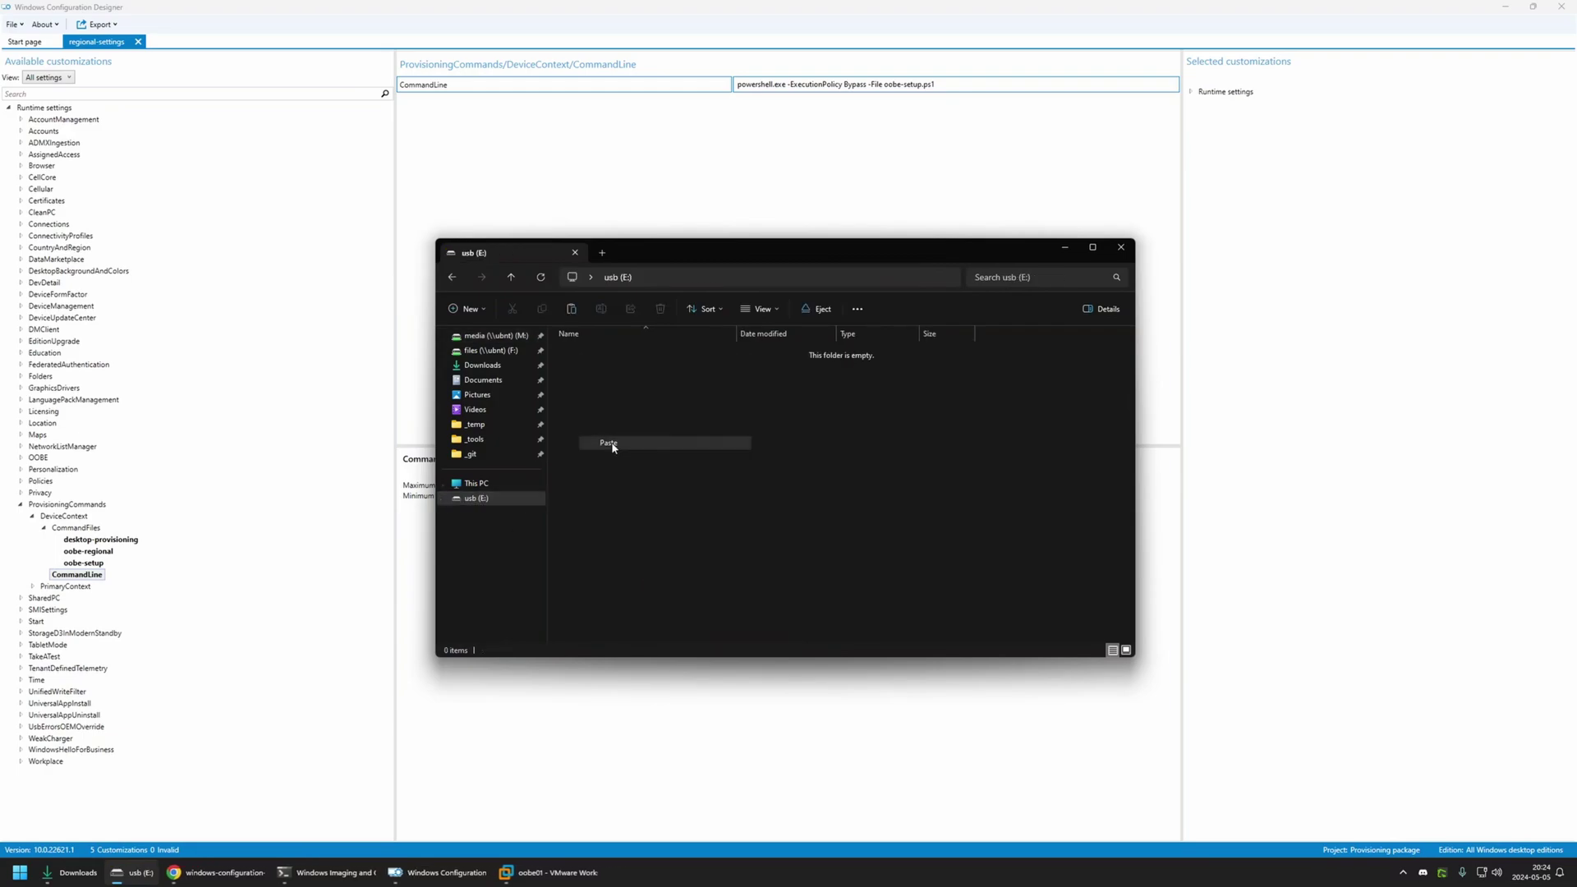
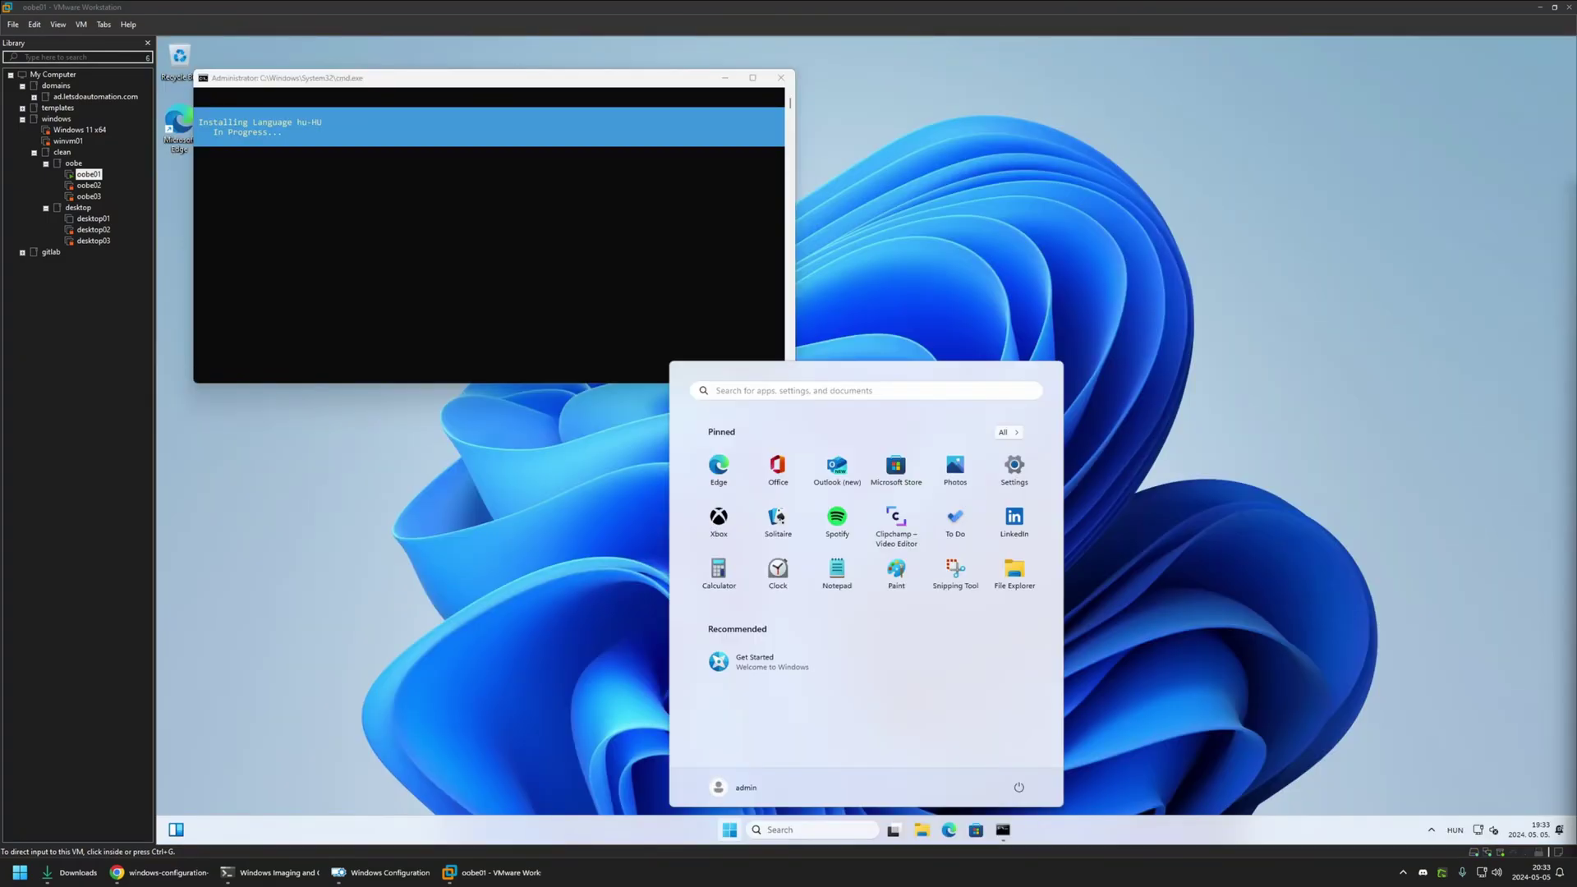
- On the oobe01 virtual machine in VMware Workstation, check the Start menu's language and the hu-HU language installation in the command window
left_click(400, 81)
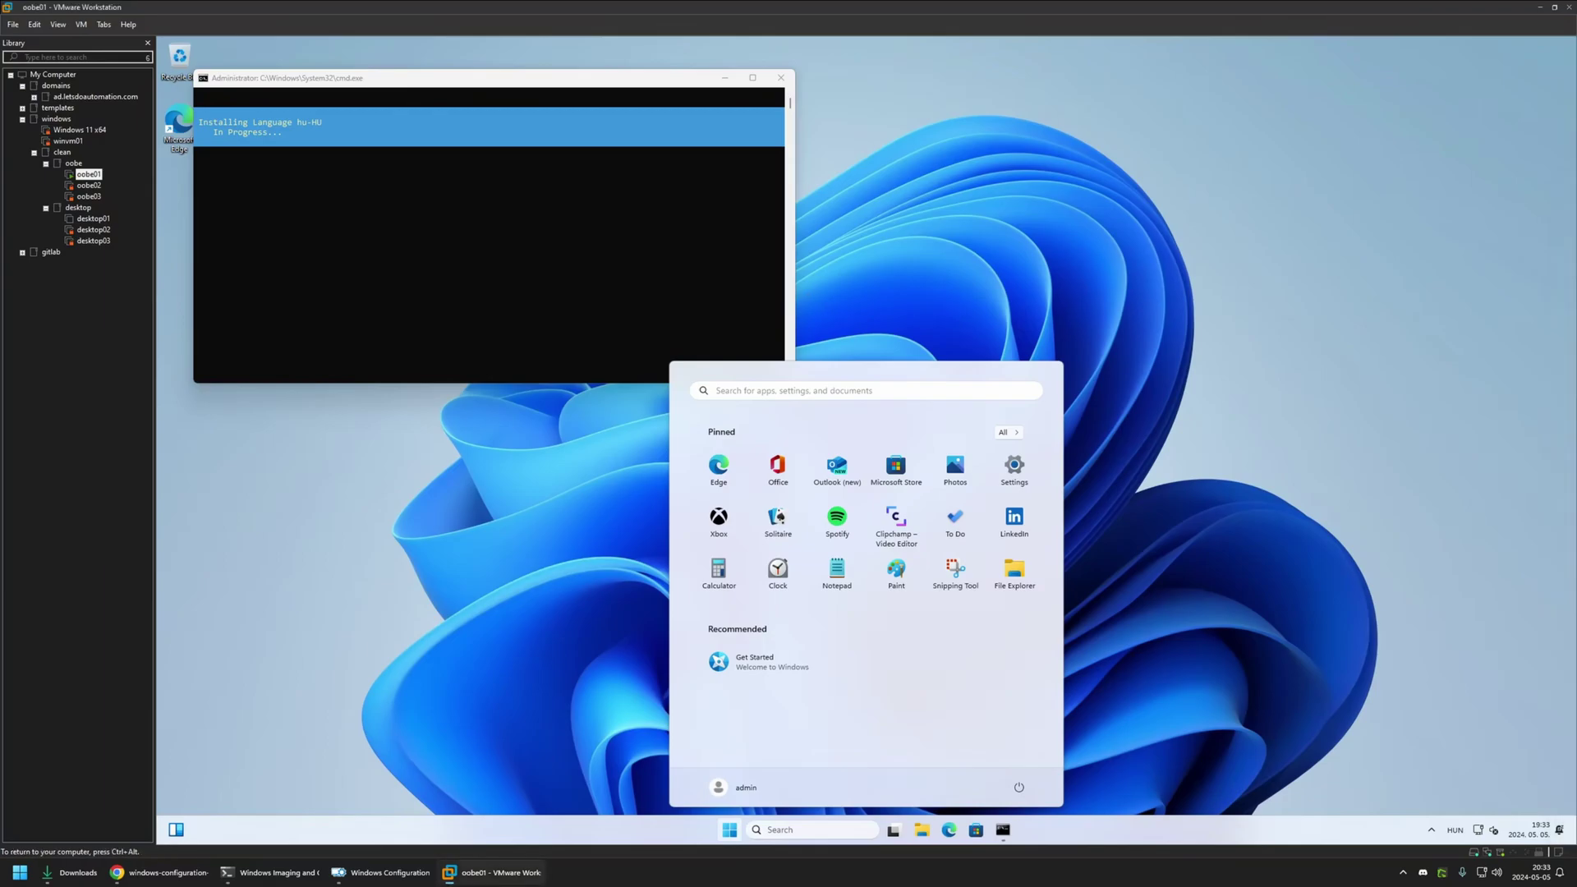
left_click(453, 103)
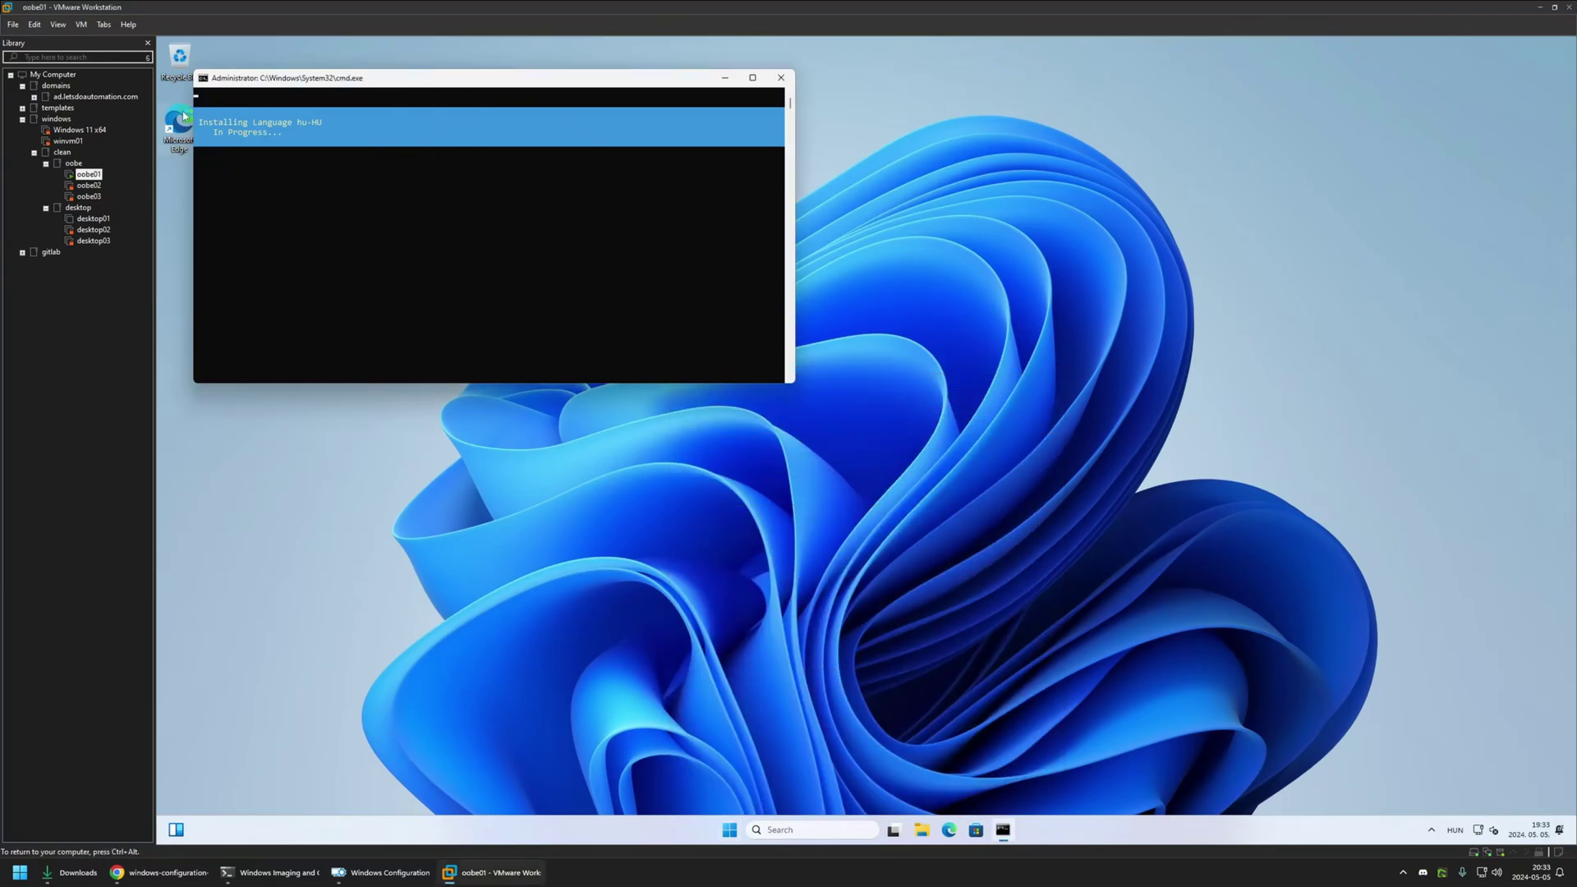
left_click(730, 829)
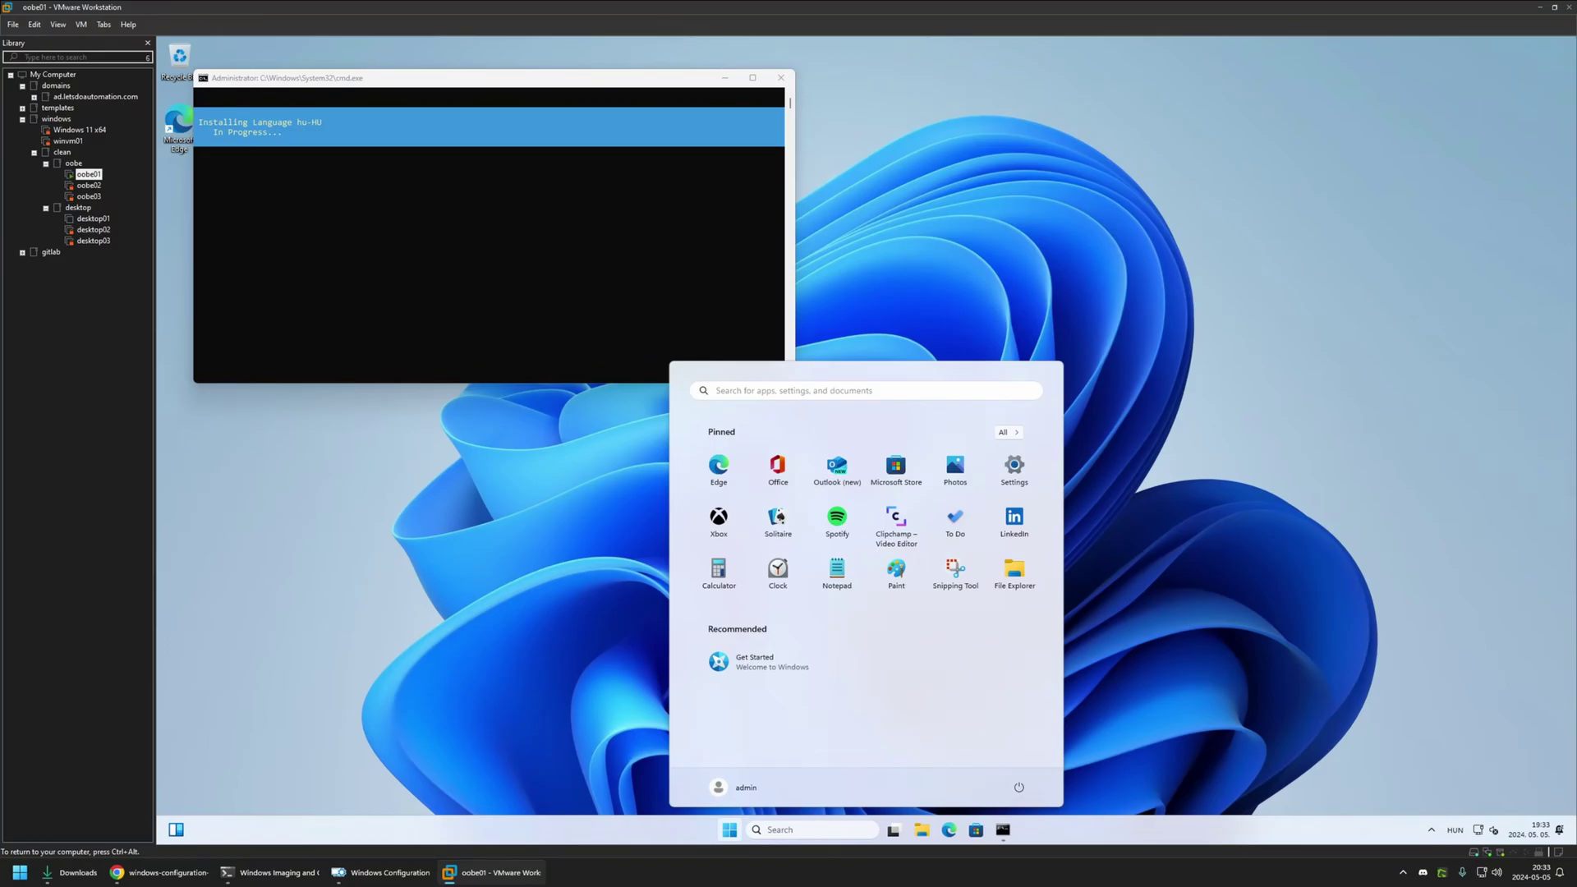
left_click(311, 83)
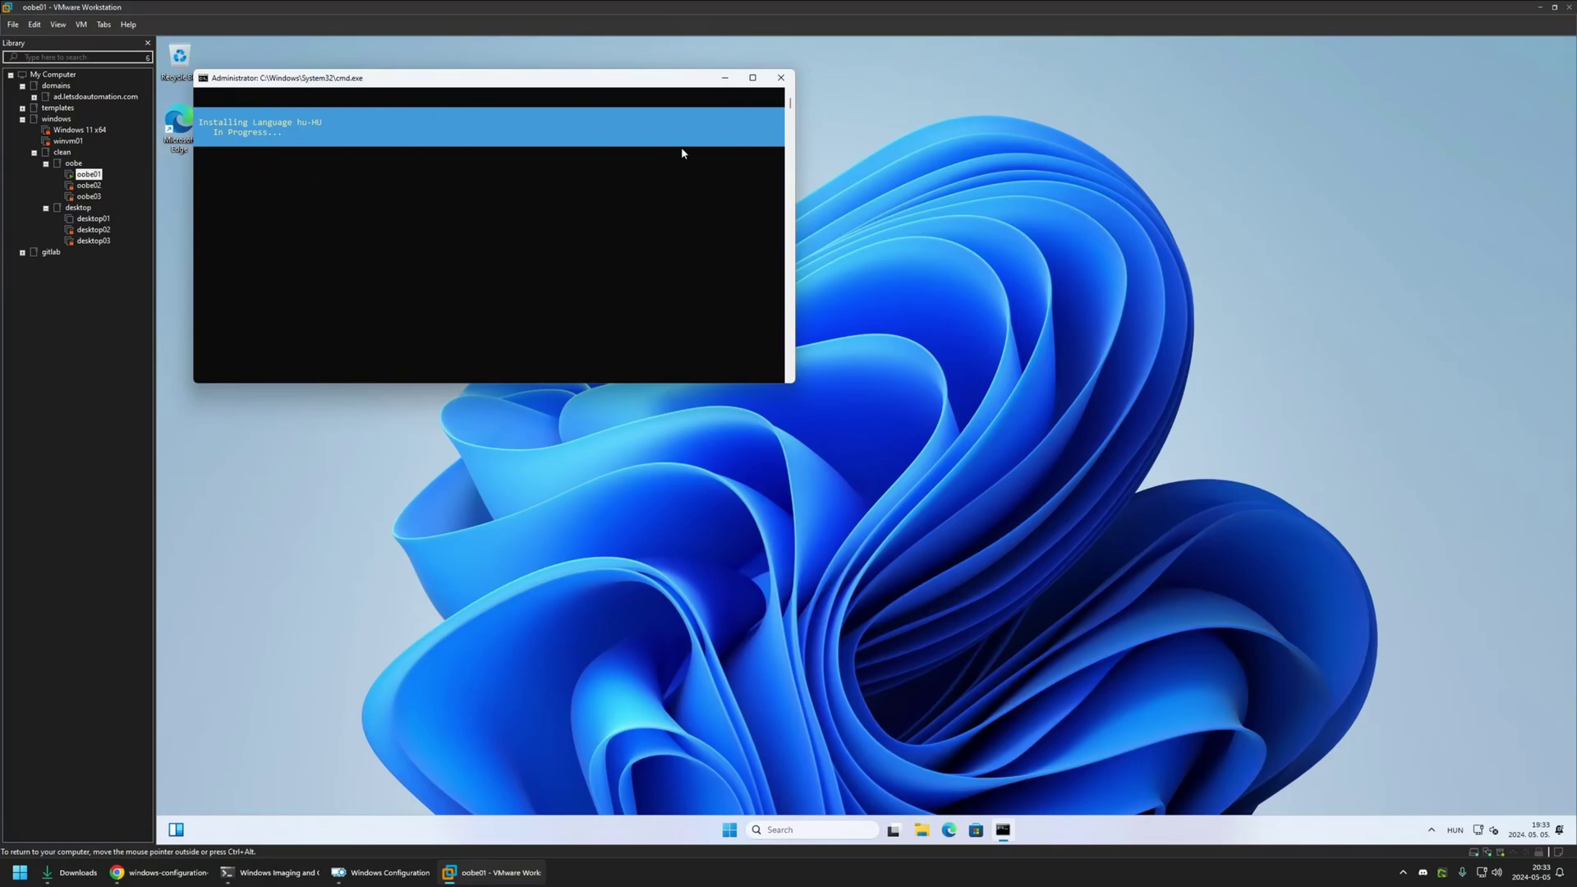
key("ctrl+alt")
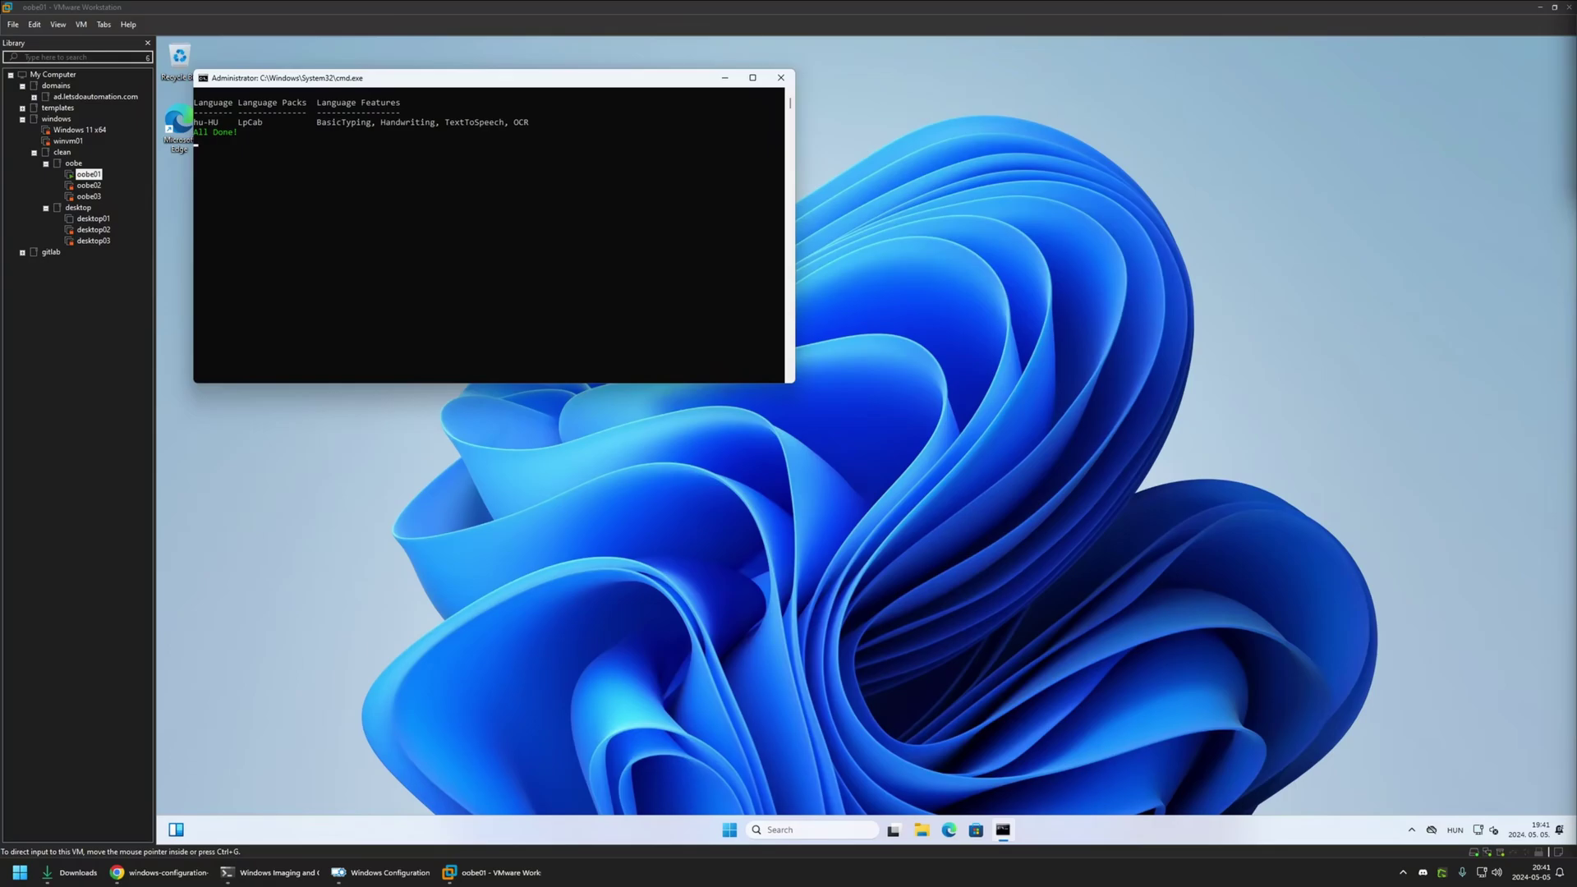
left_click(637, 254)
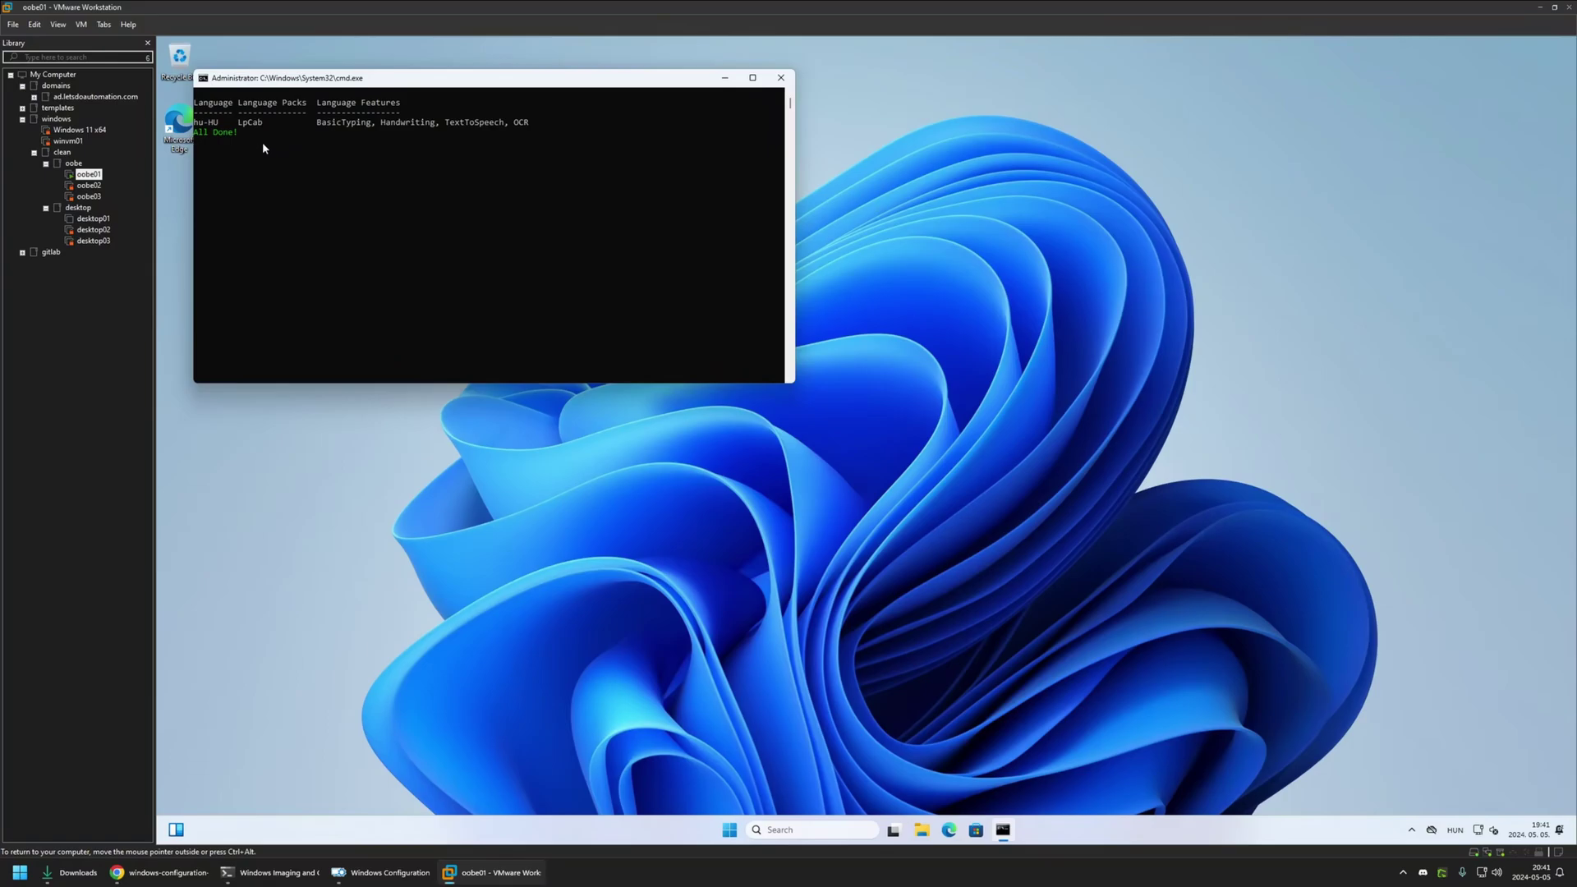
- Restart Windows on the oobe01 virtual machine to apply the installed language
left_click(730, 831)
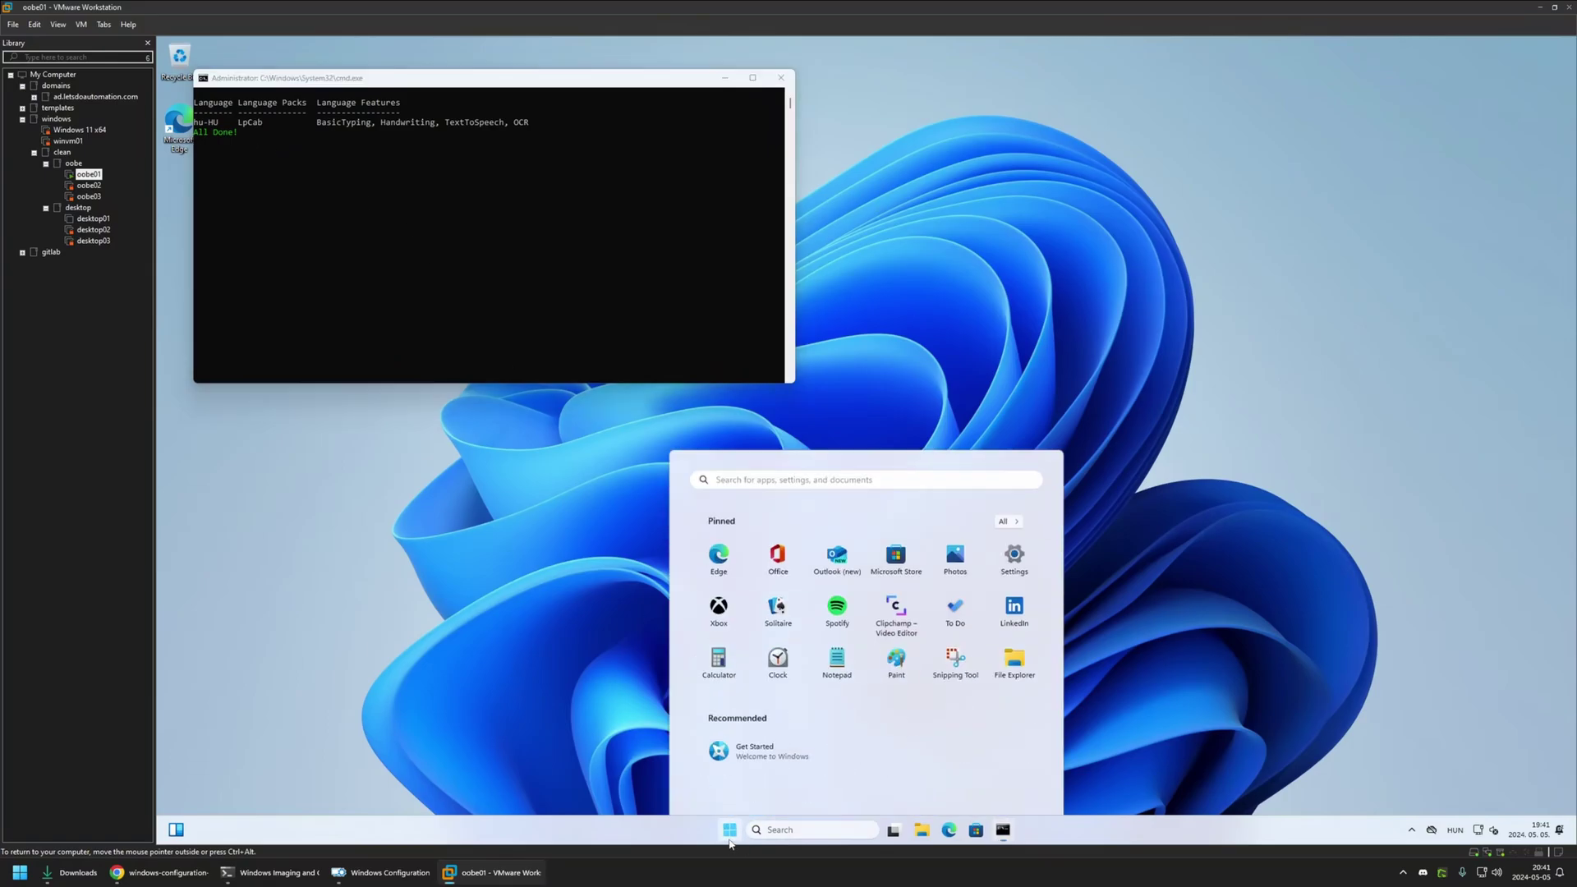
left_click(1017, 787)
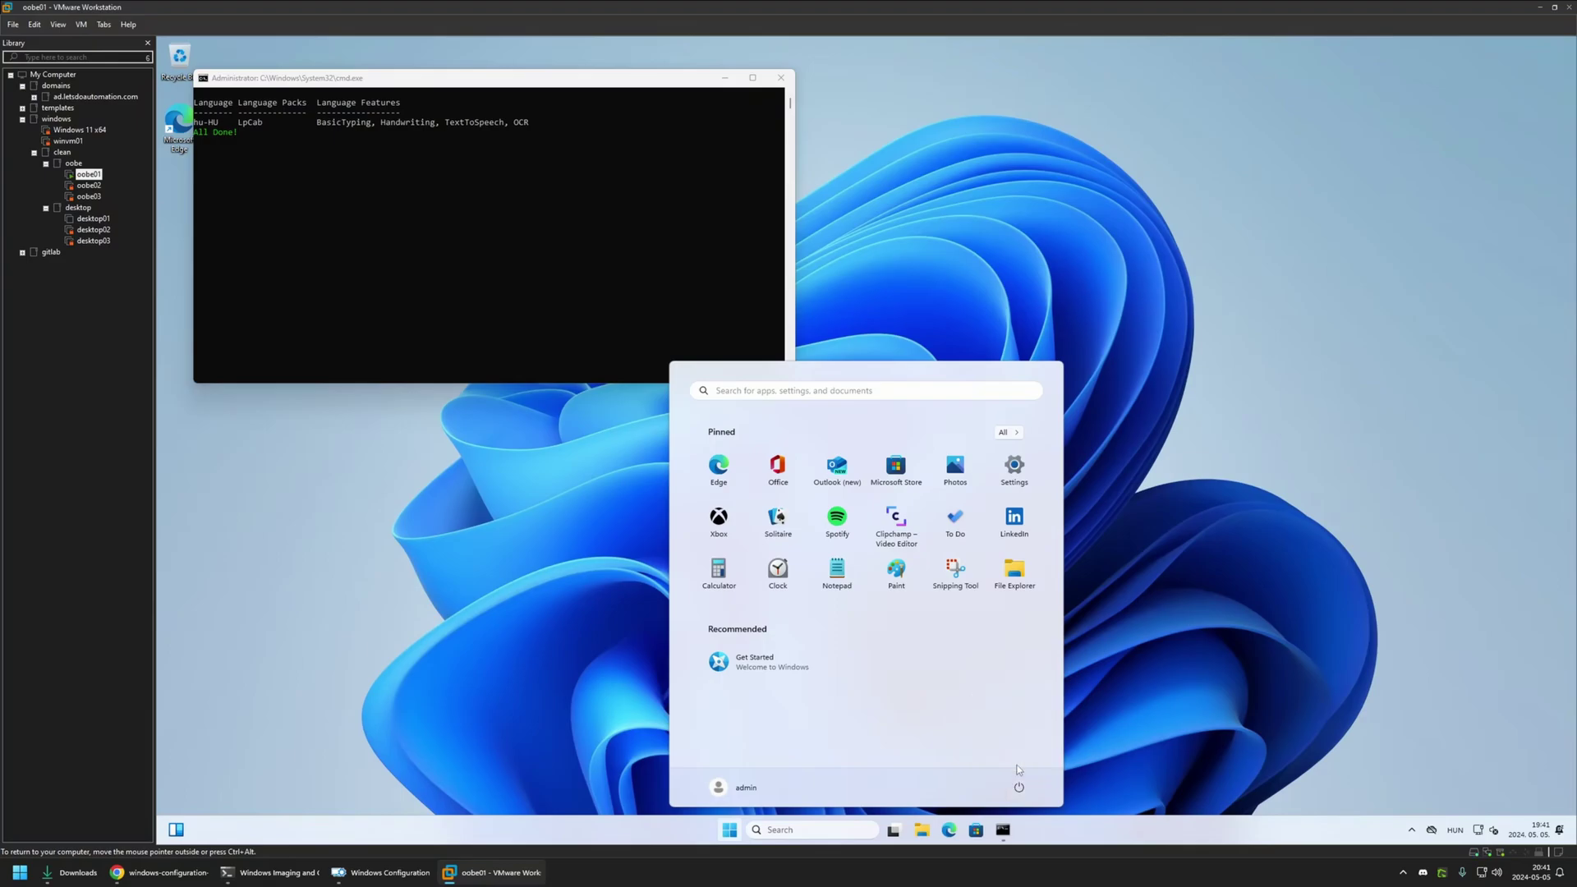
left_click(1018, 762)
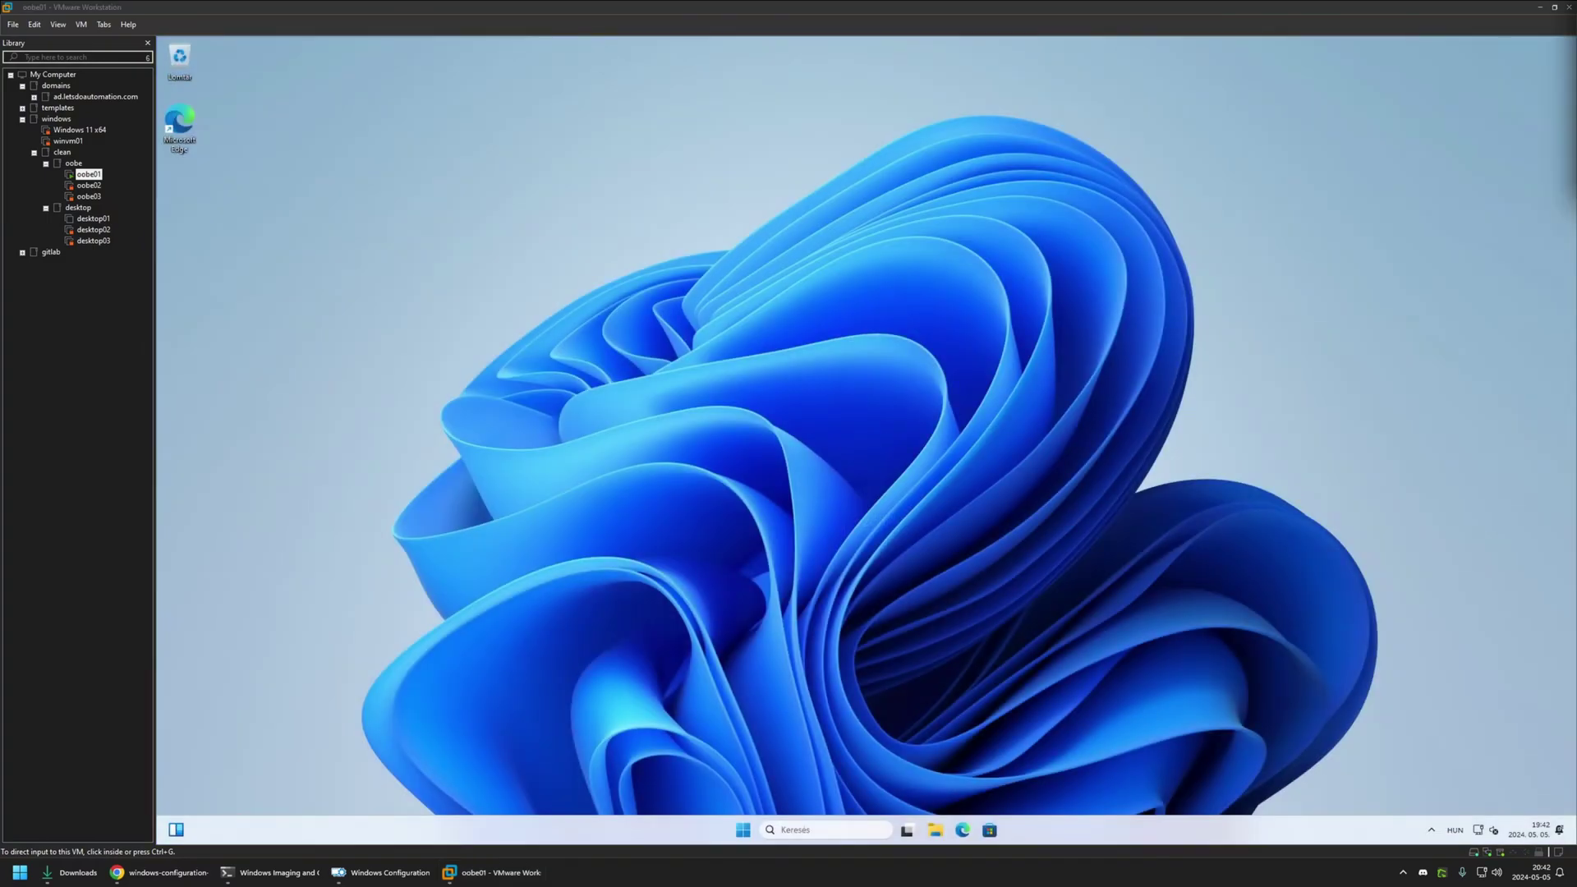
- Switch the virtual machine's keyboard layout to English (United States)
left_click(1306, 558)
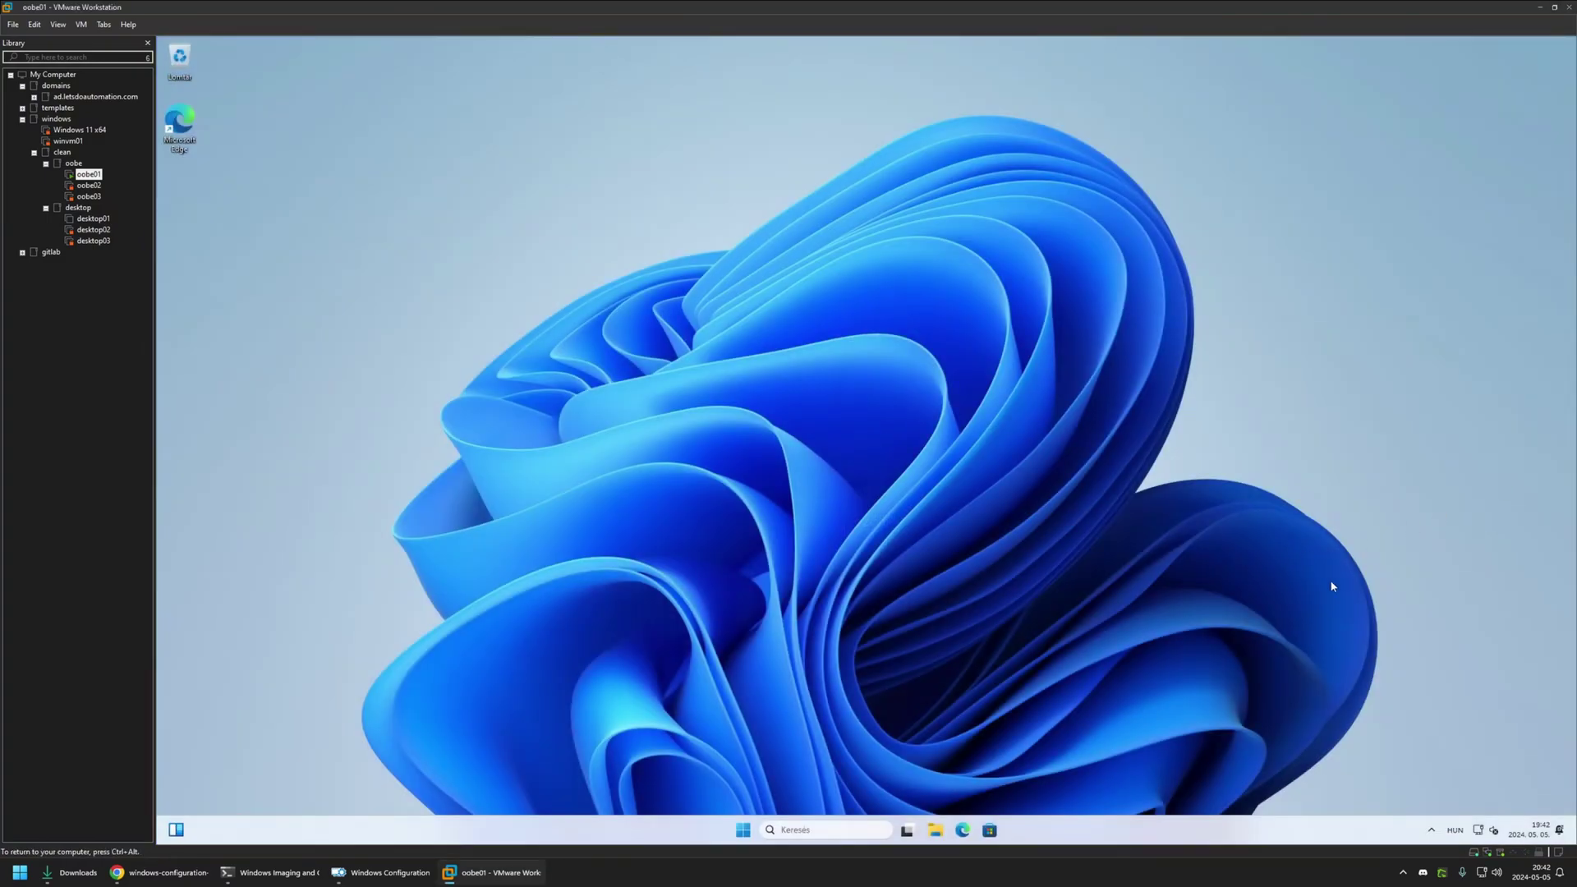
left_click(1455, 831)
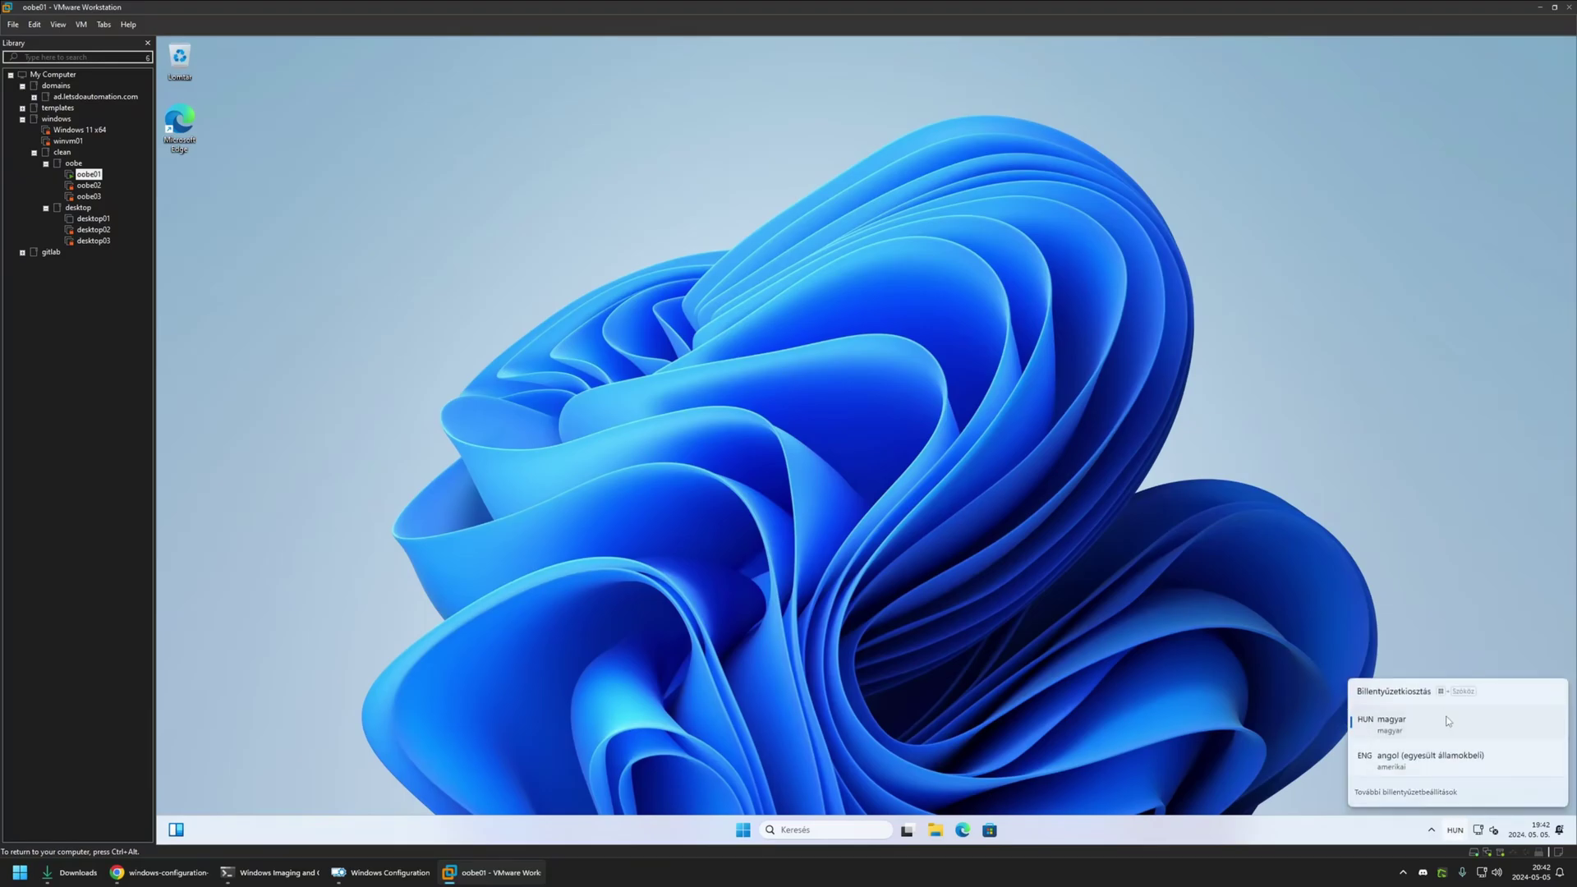
left_click(1391, 766)
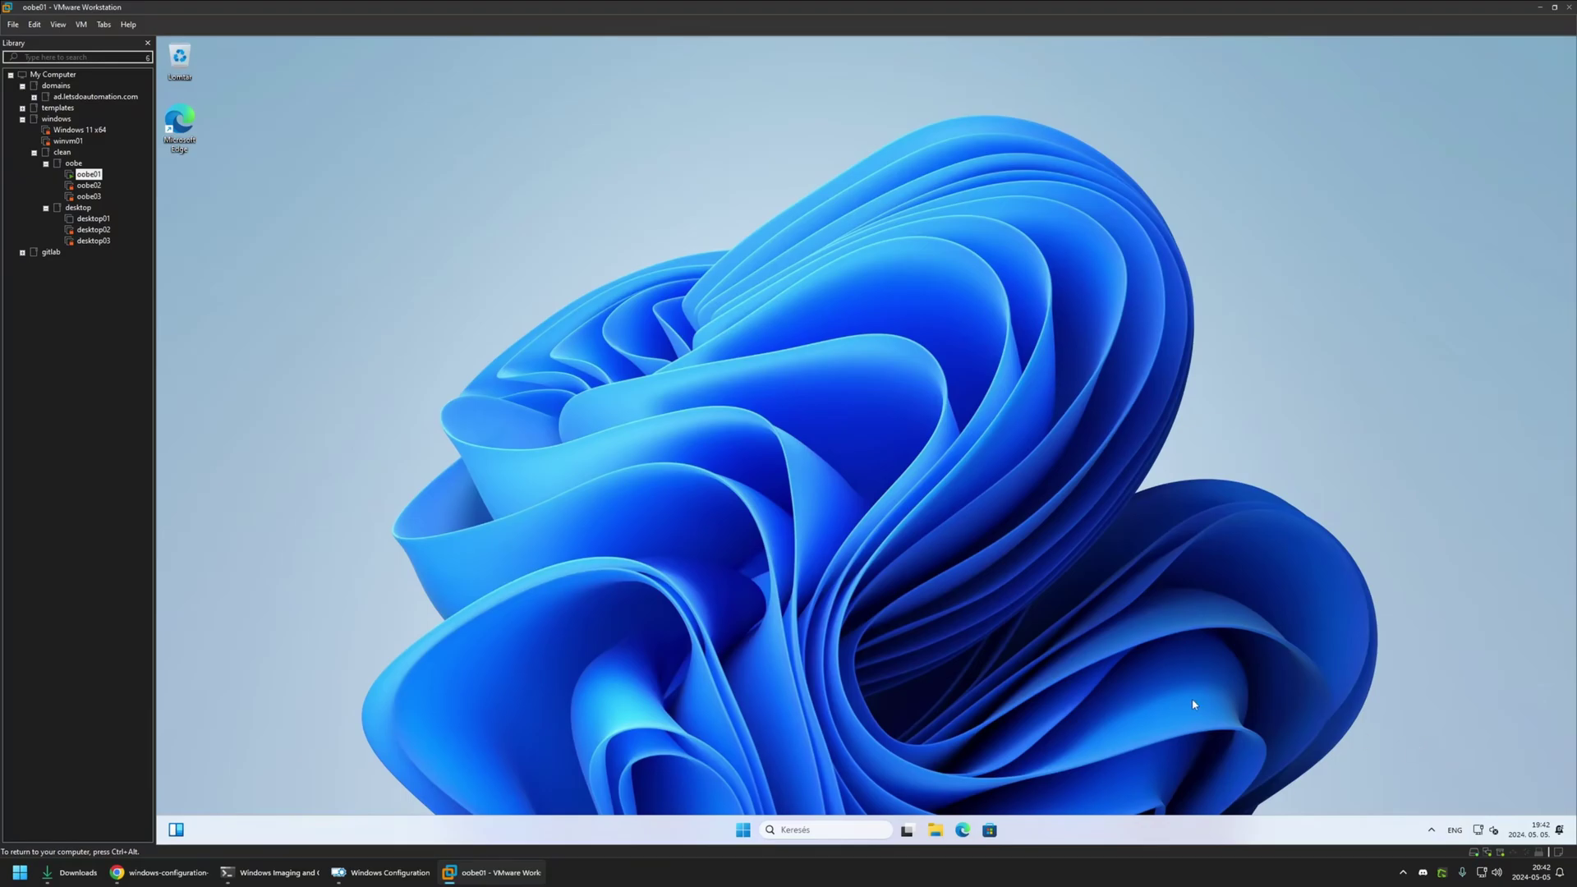
- In the virtual machine's Windows Settings, check the date and time options, then the language and region options
left_click(743, 827)
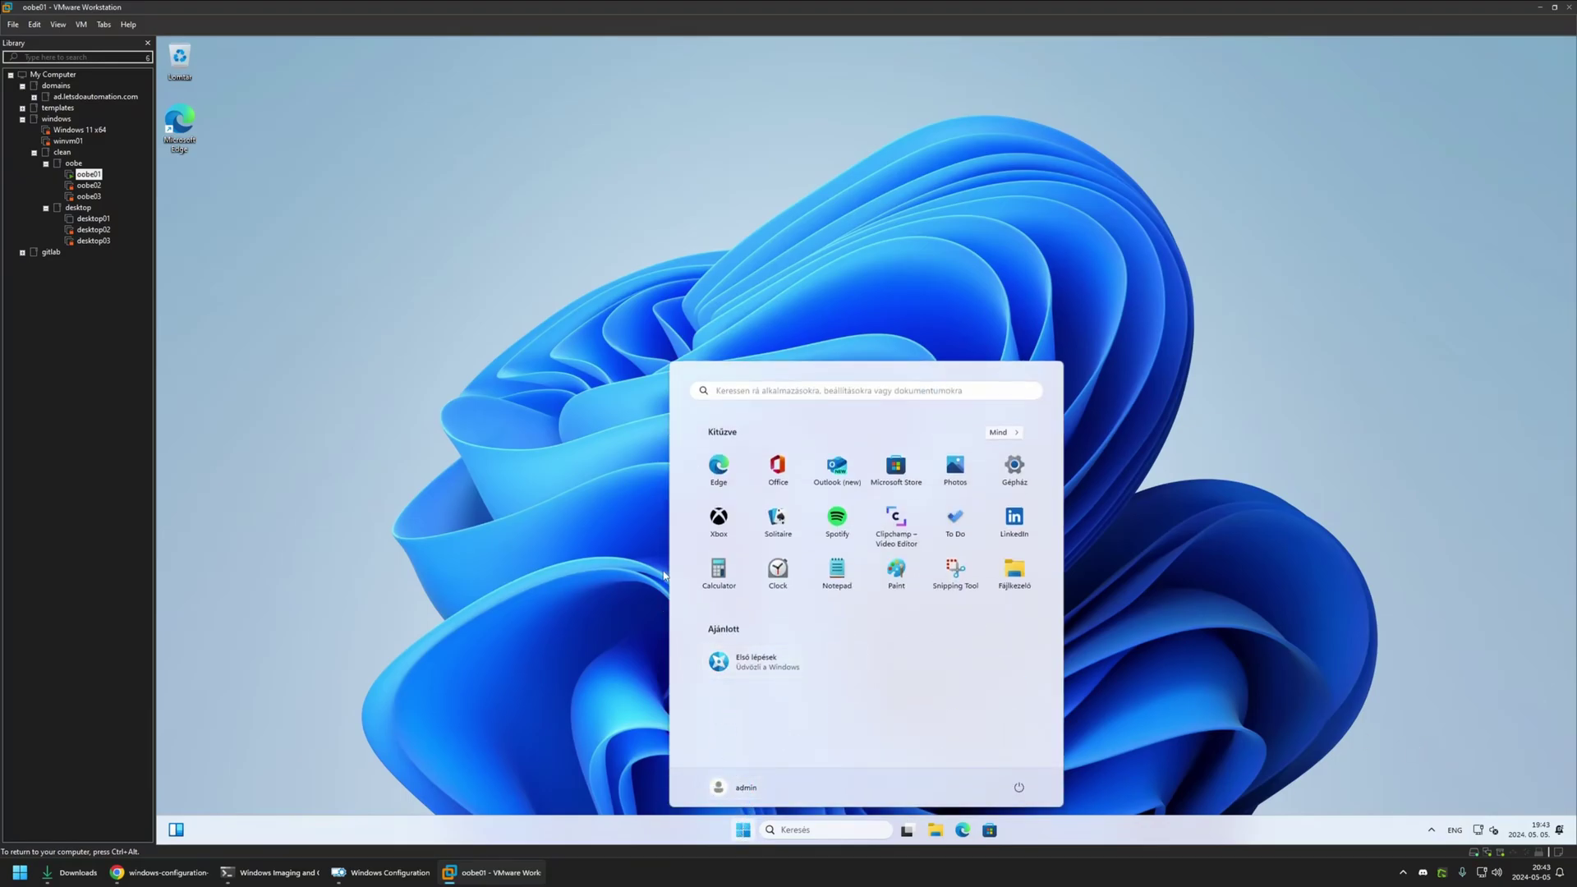
left_click(1015, 469)
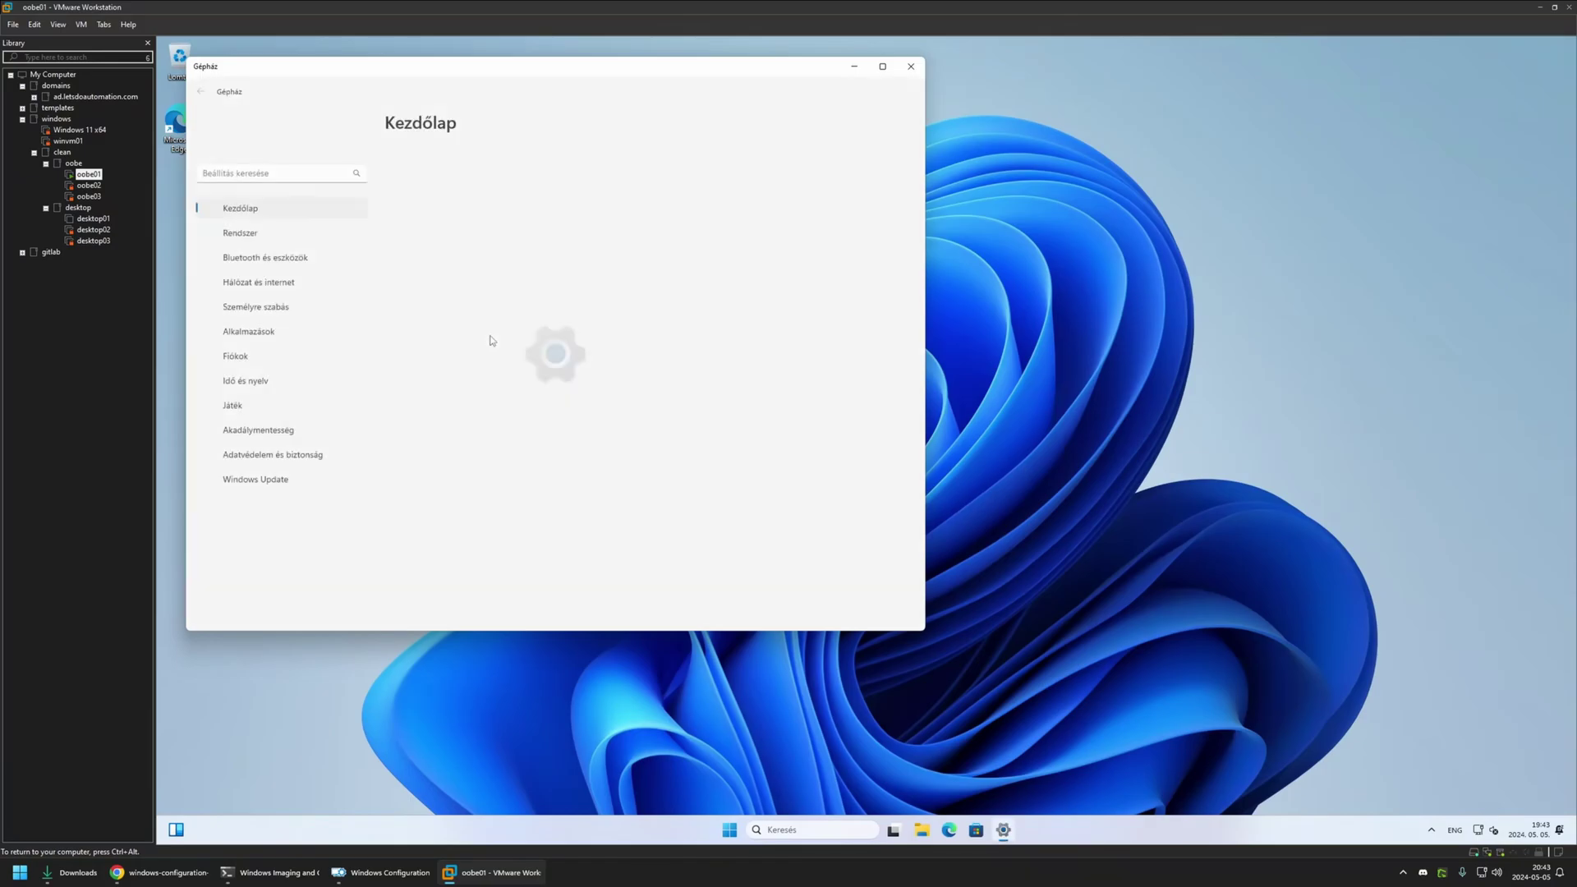
left_click(279, 362)
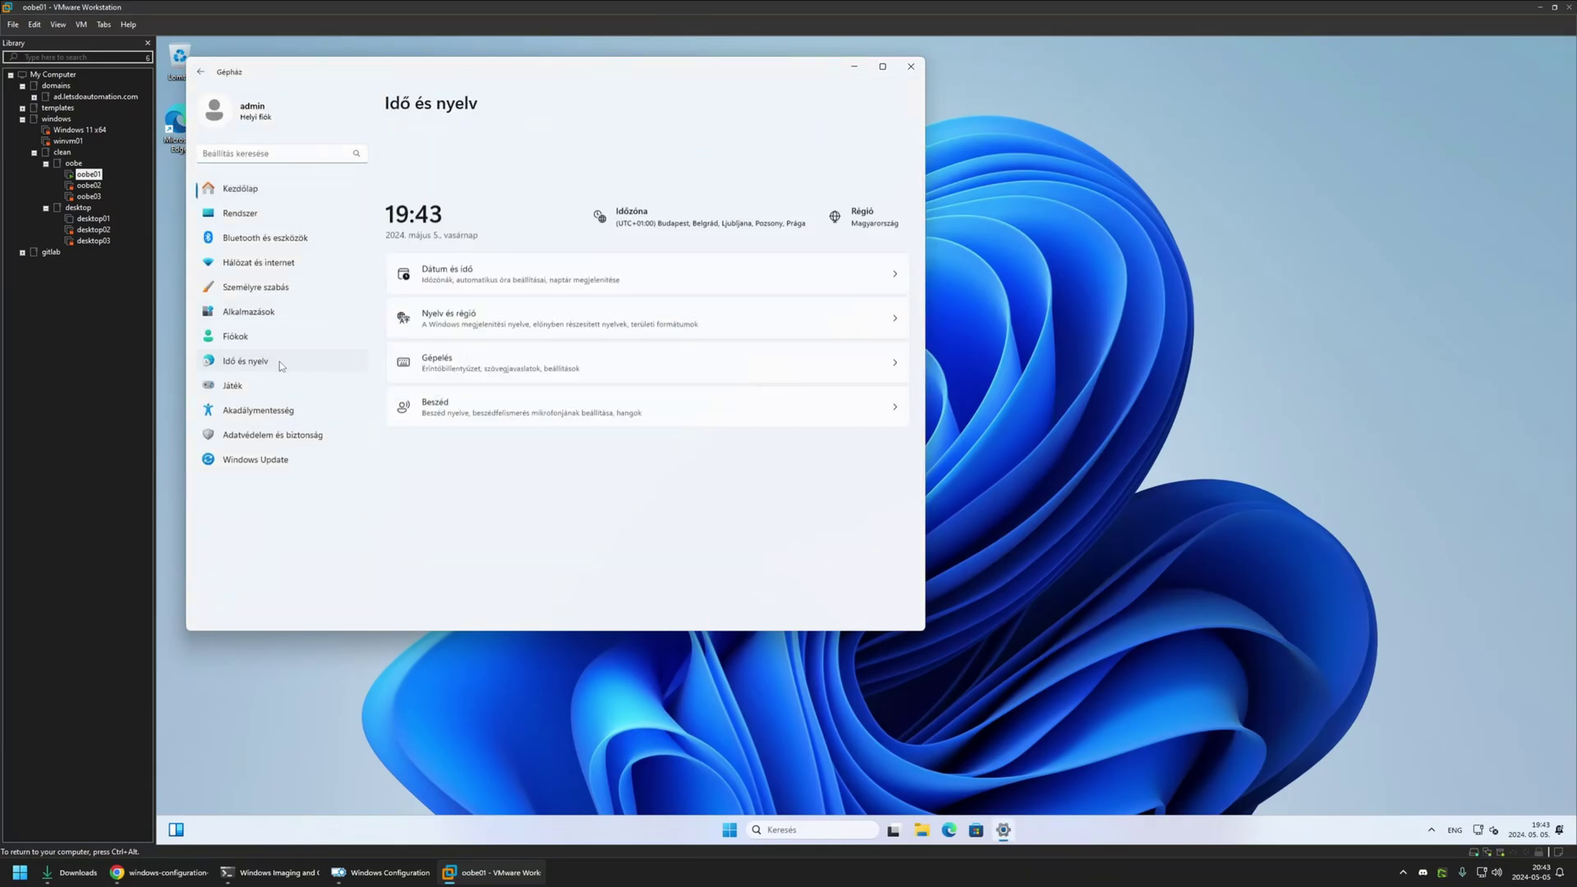
left_click(540, 211)
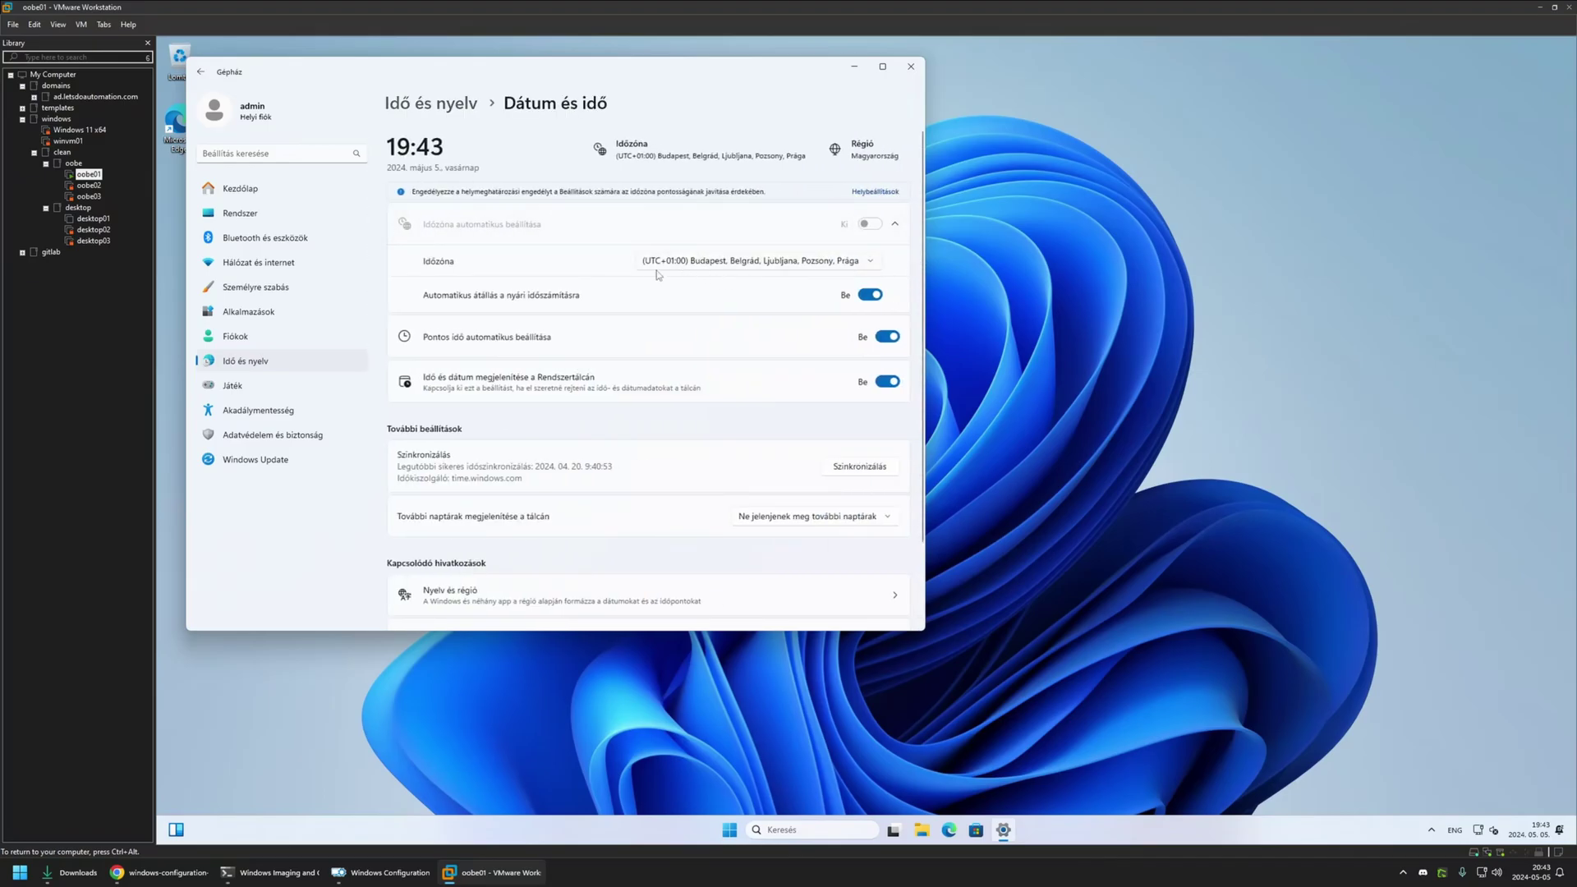
key("alt+Left")
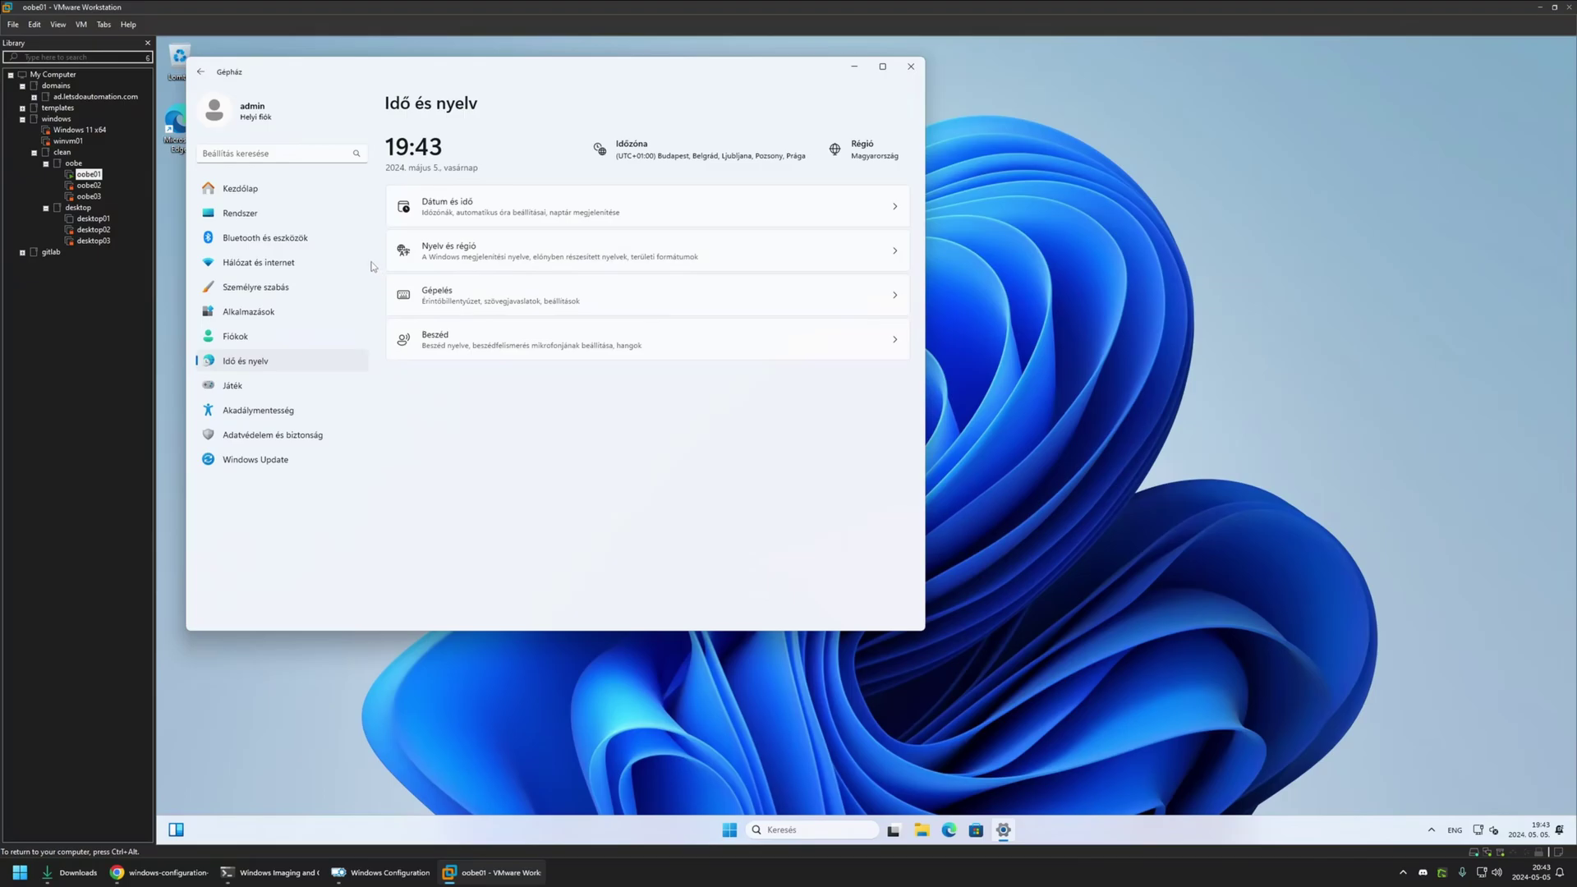
left_click(497, 254)
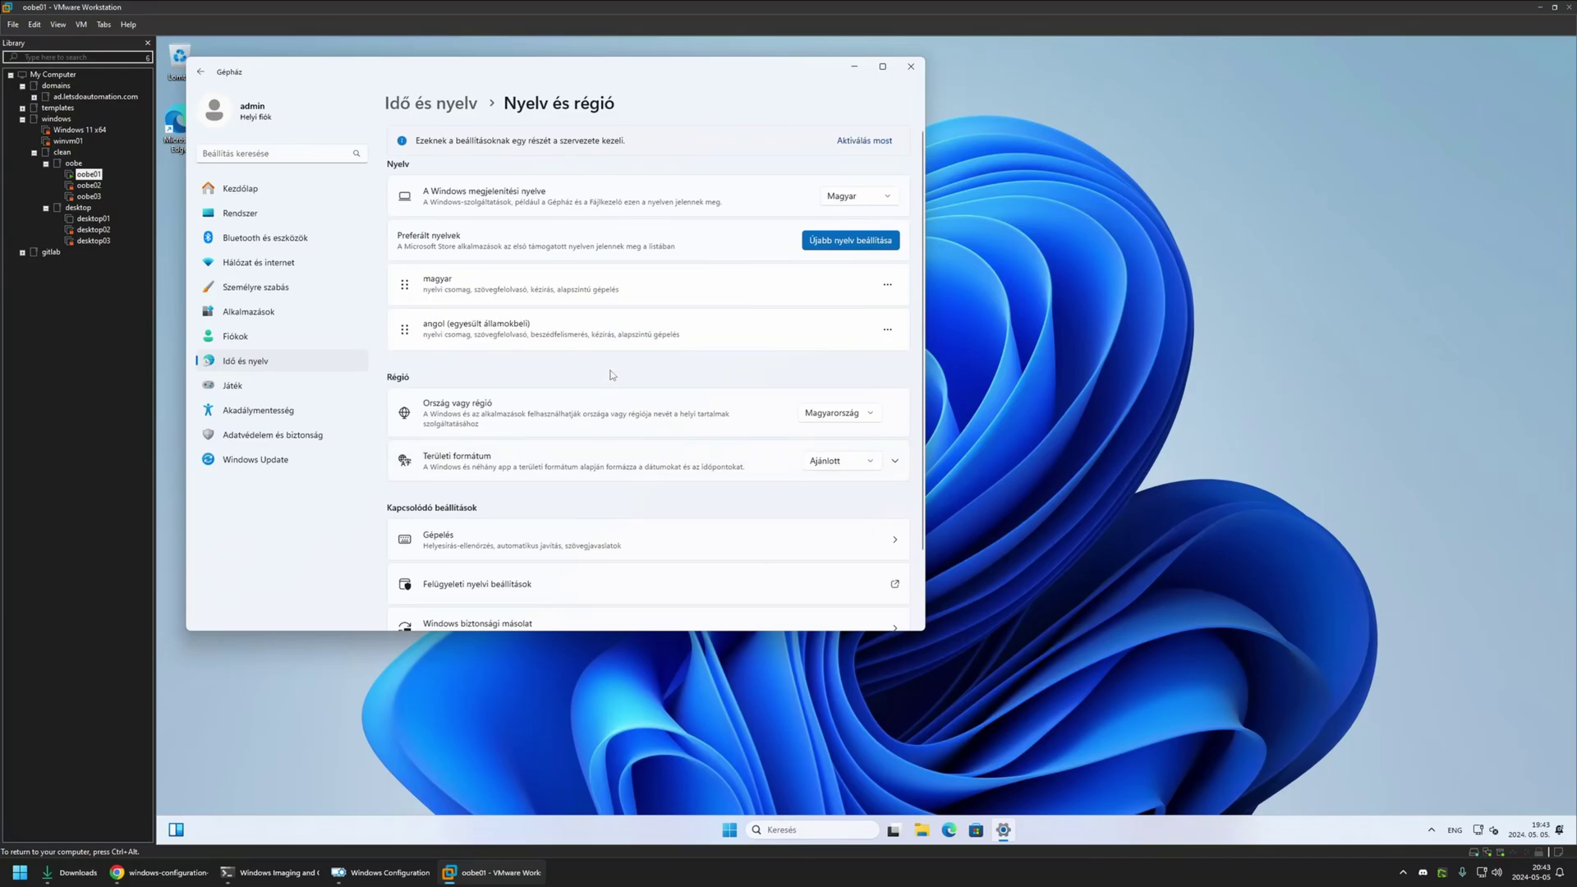
- Search Windows for "region", open the Region control panel, and examine its formats and administrative language settings
left_click(730, 829)
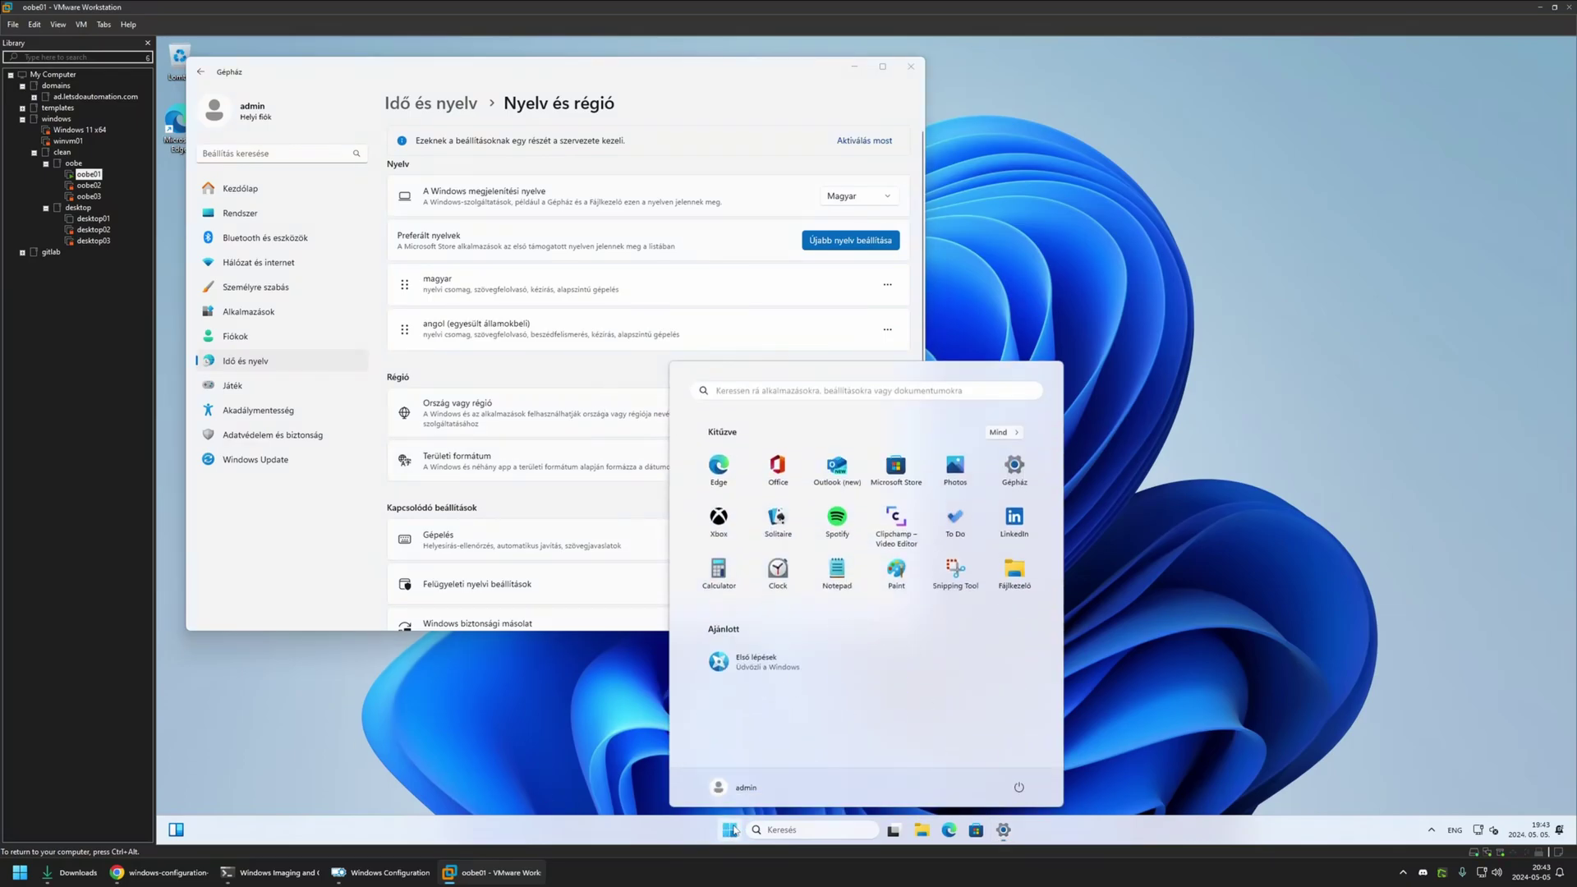
type("region")
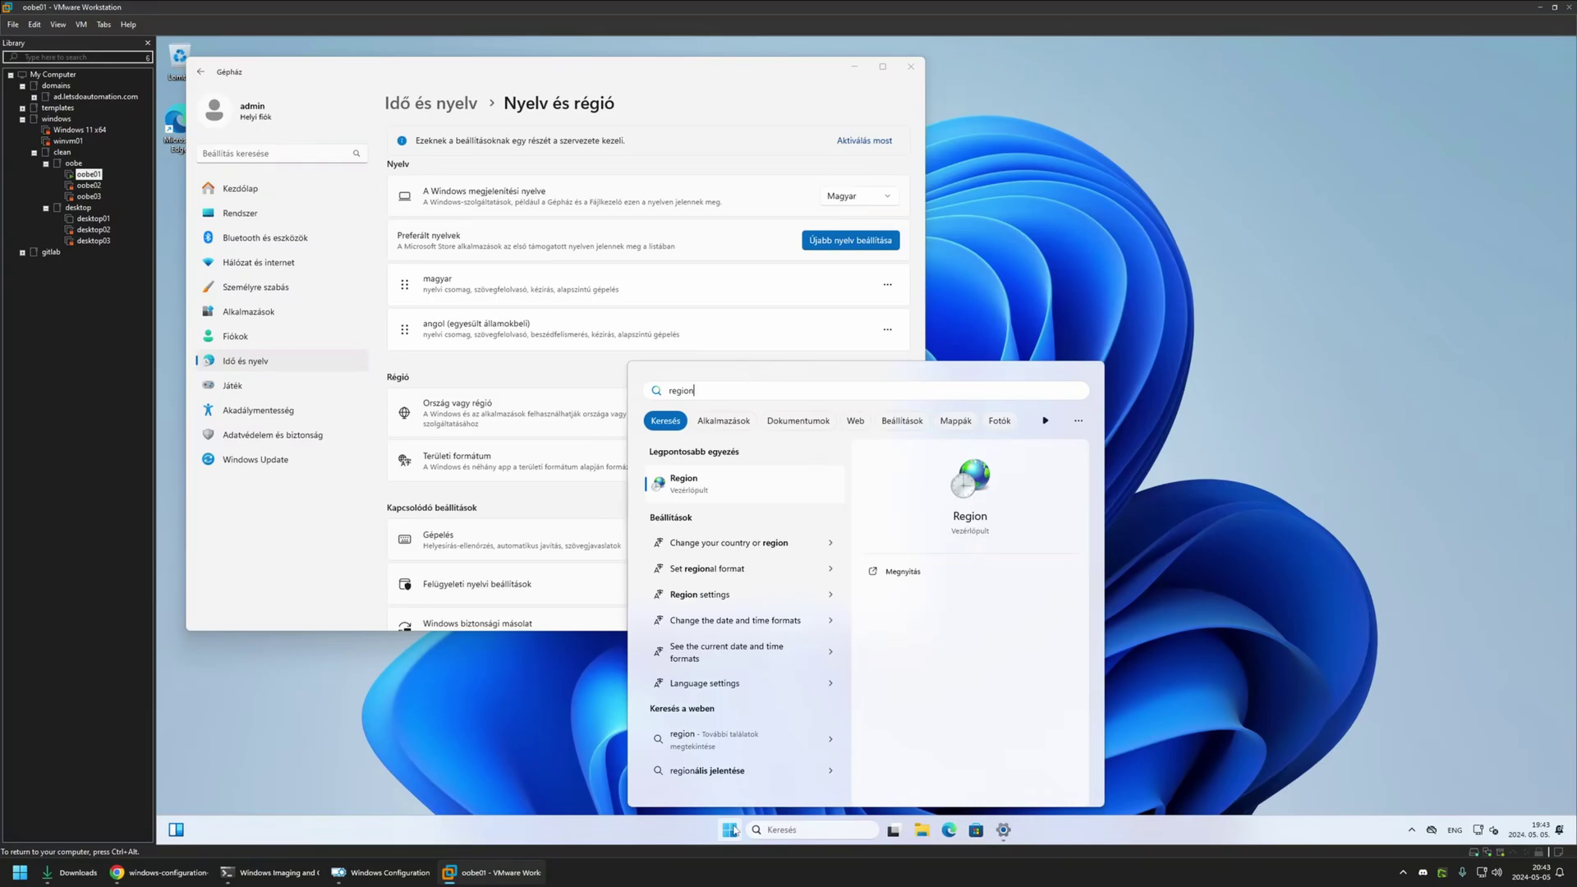
left_click(732, 830)
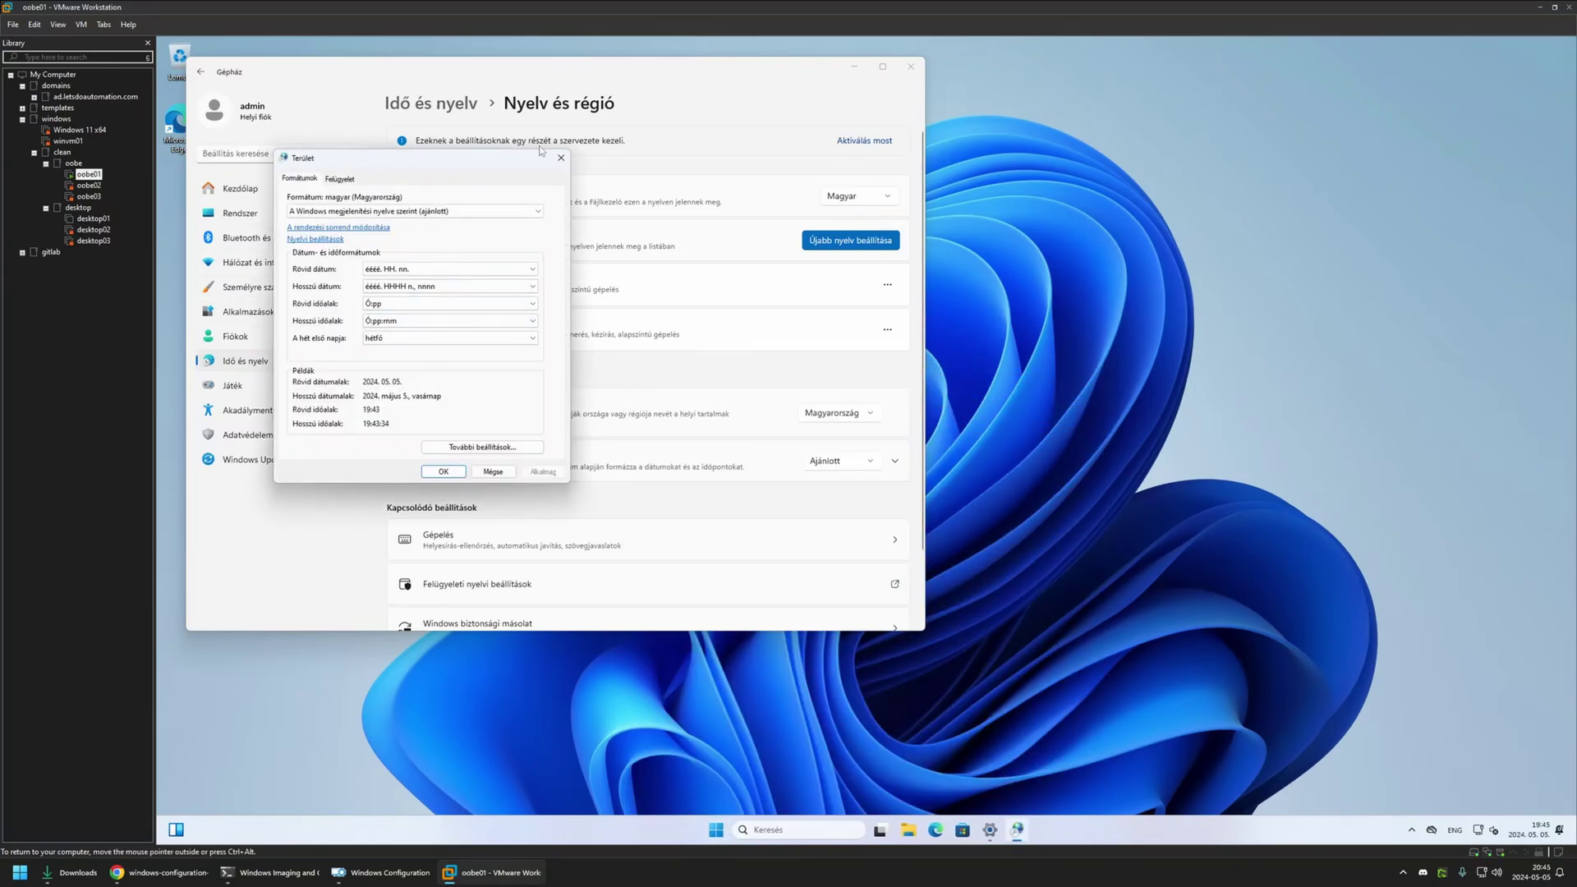
left_click(331, 178)
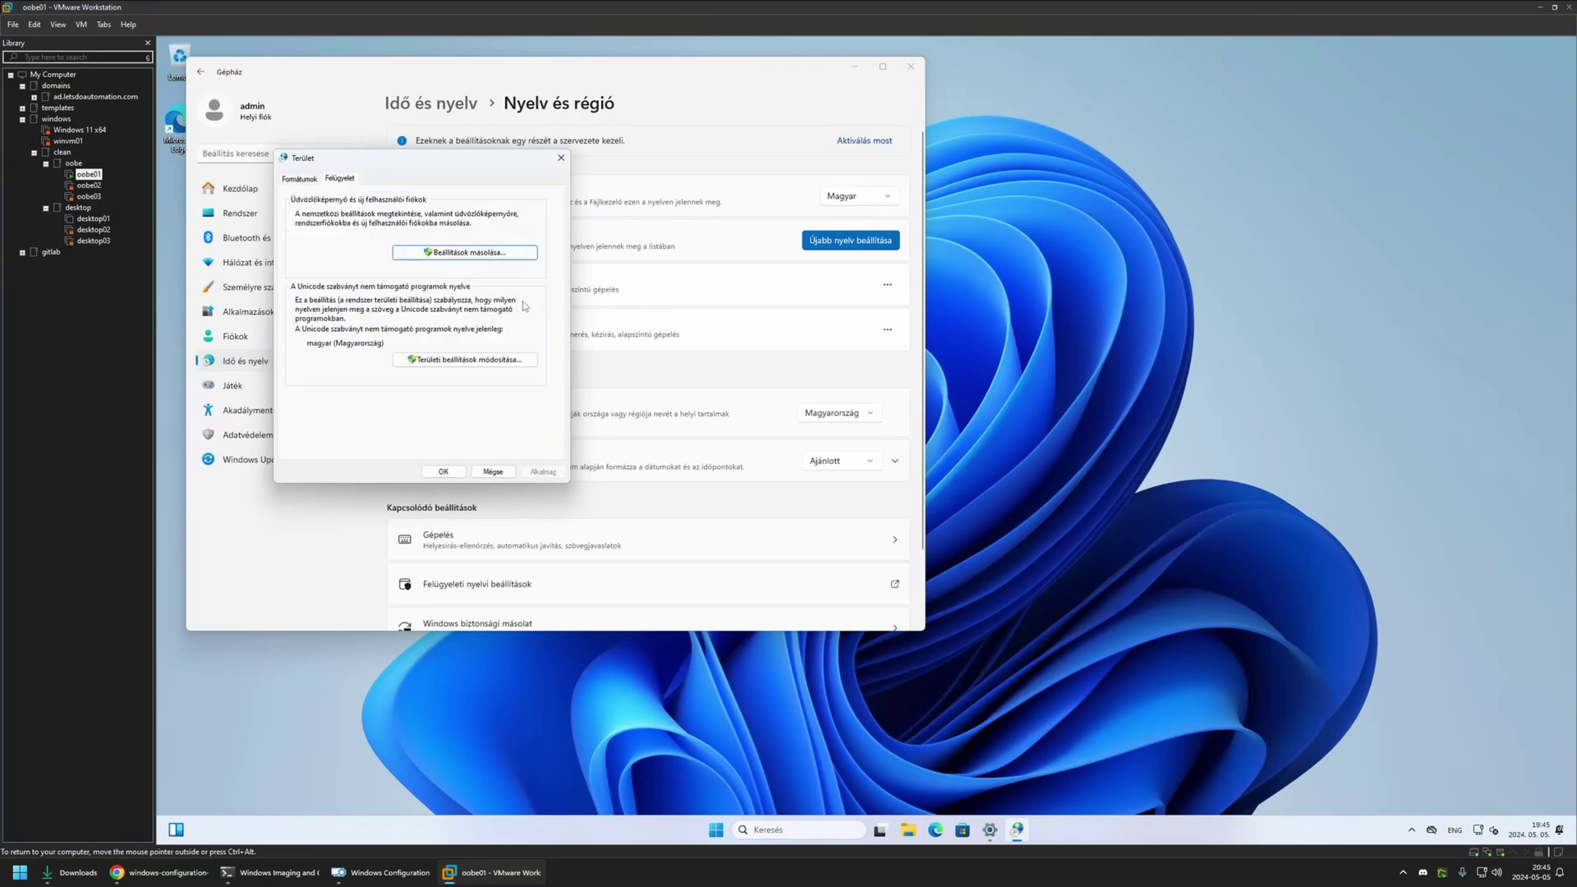